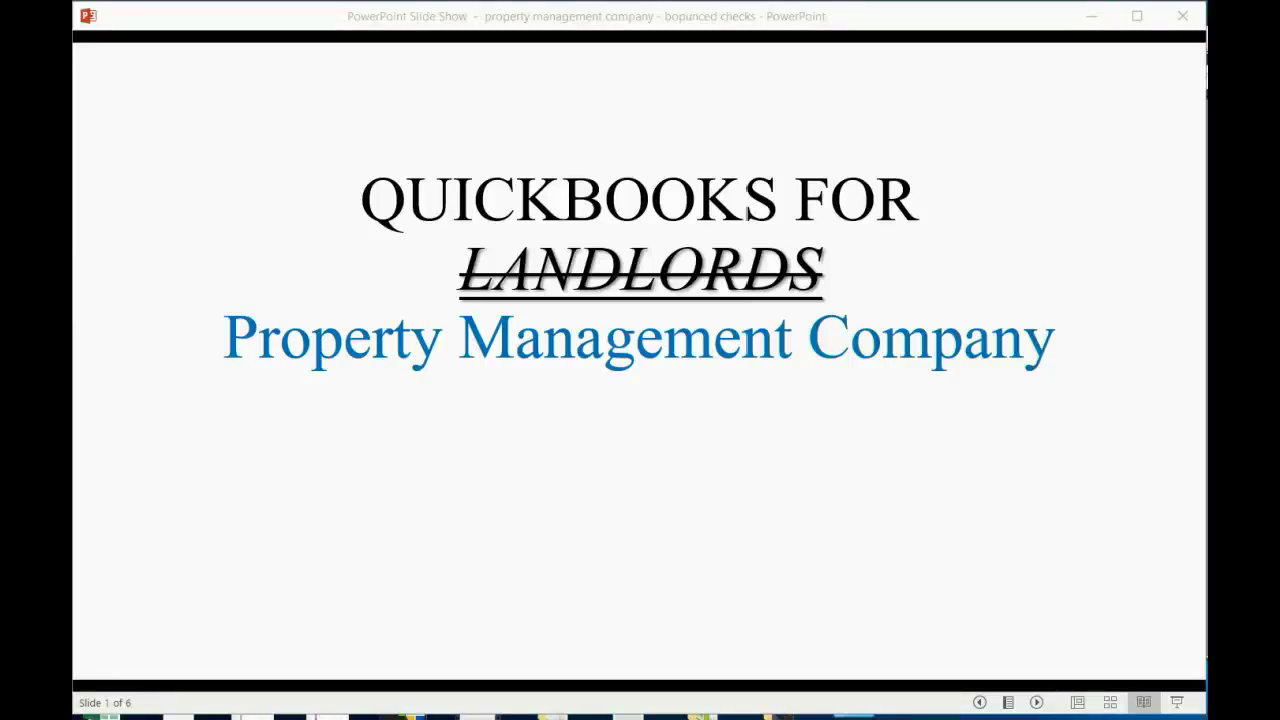
pyautogui.click(623, 434)
pyautogui.press('space')
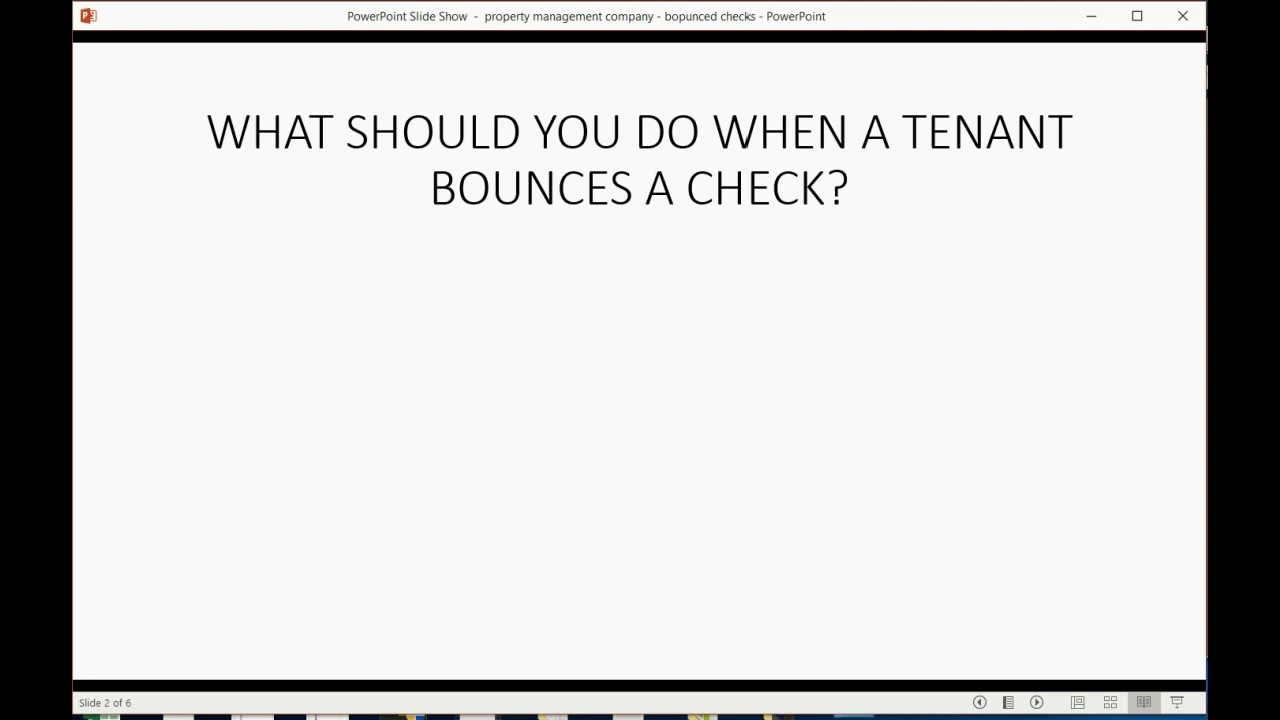
pyautogui.press('Right')
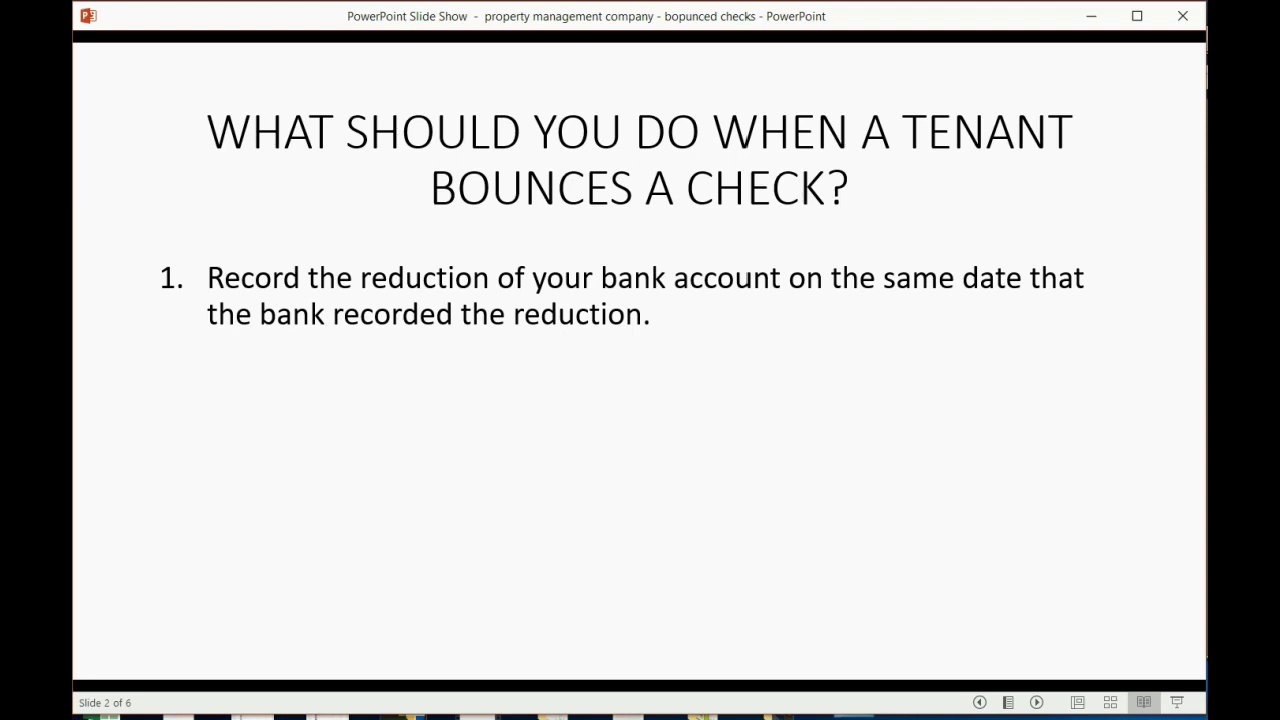
pyautogui.press('Right')
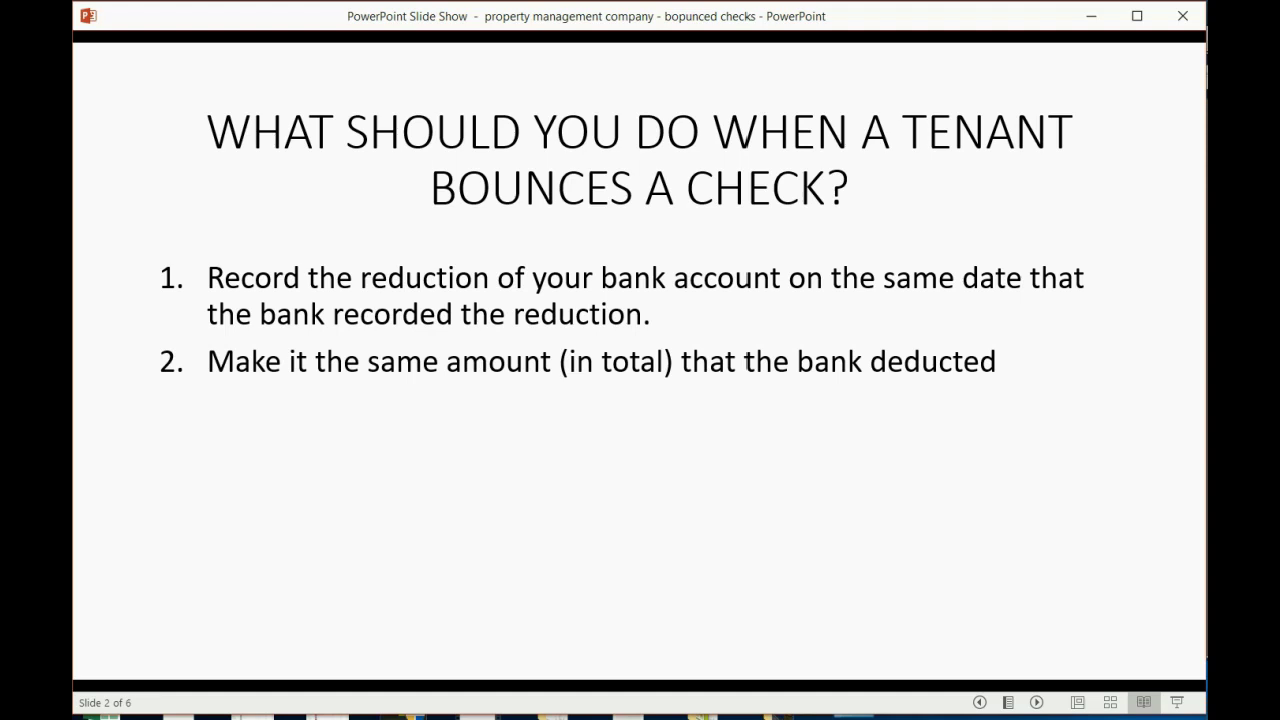
pyautogui.press('Right')
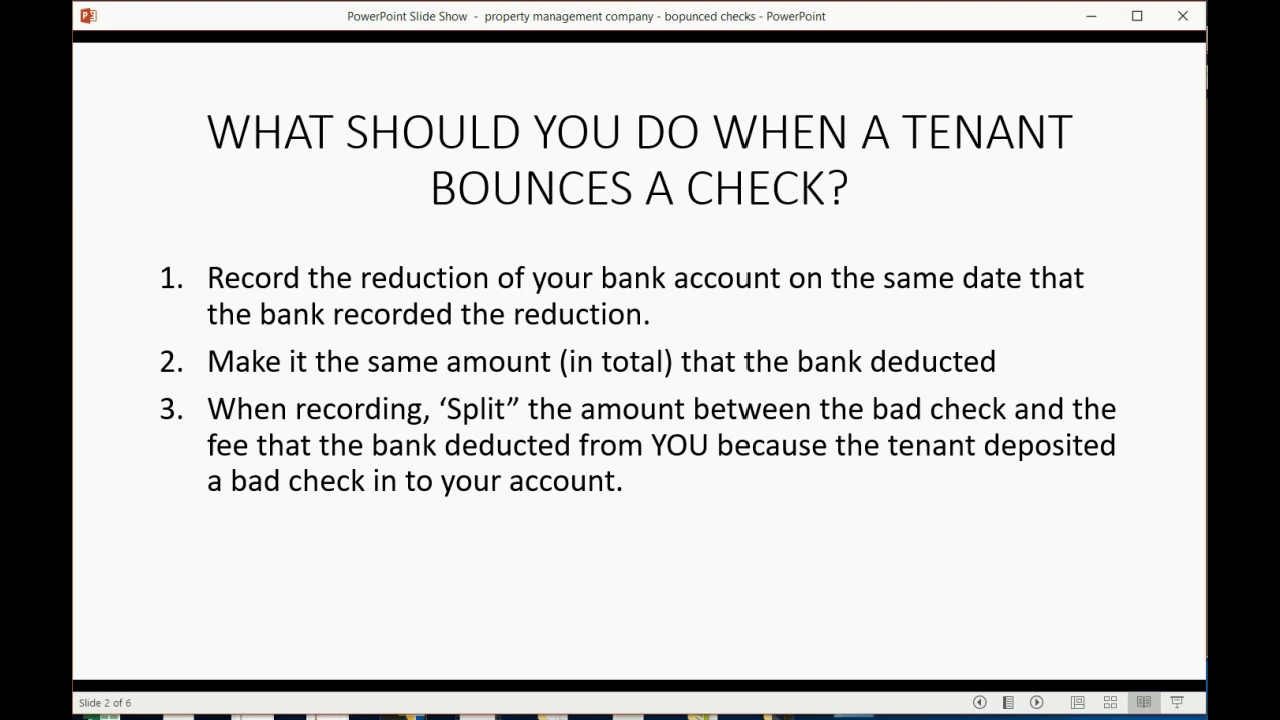
pyautogui.press('Right')
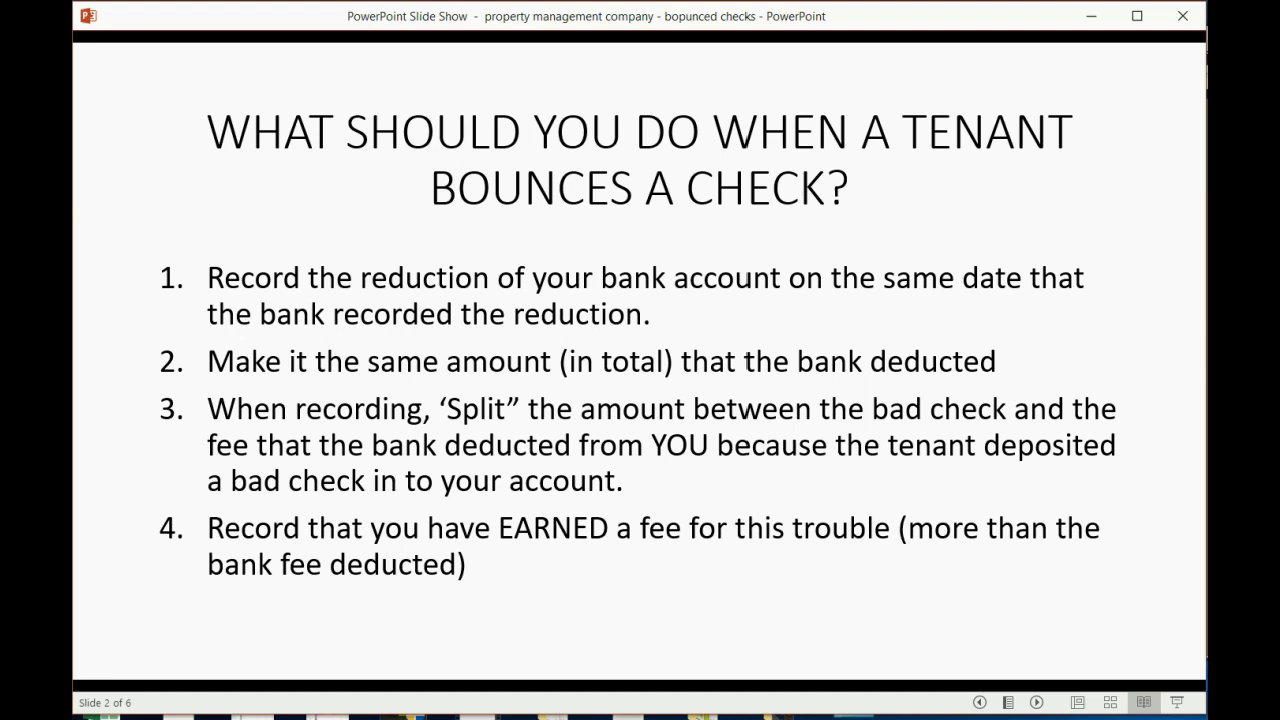
pyautogui.press('Right')
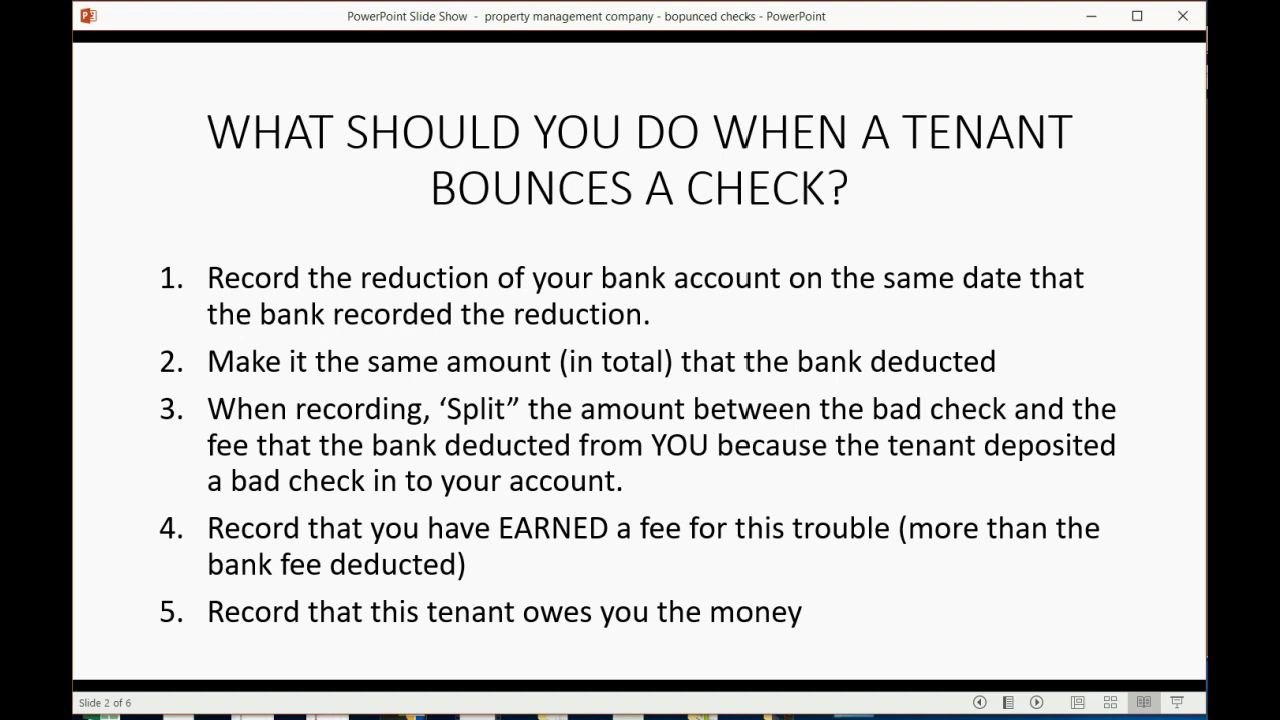
pyautogui.press('Right')
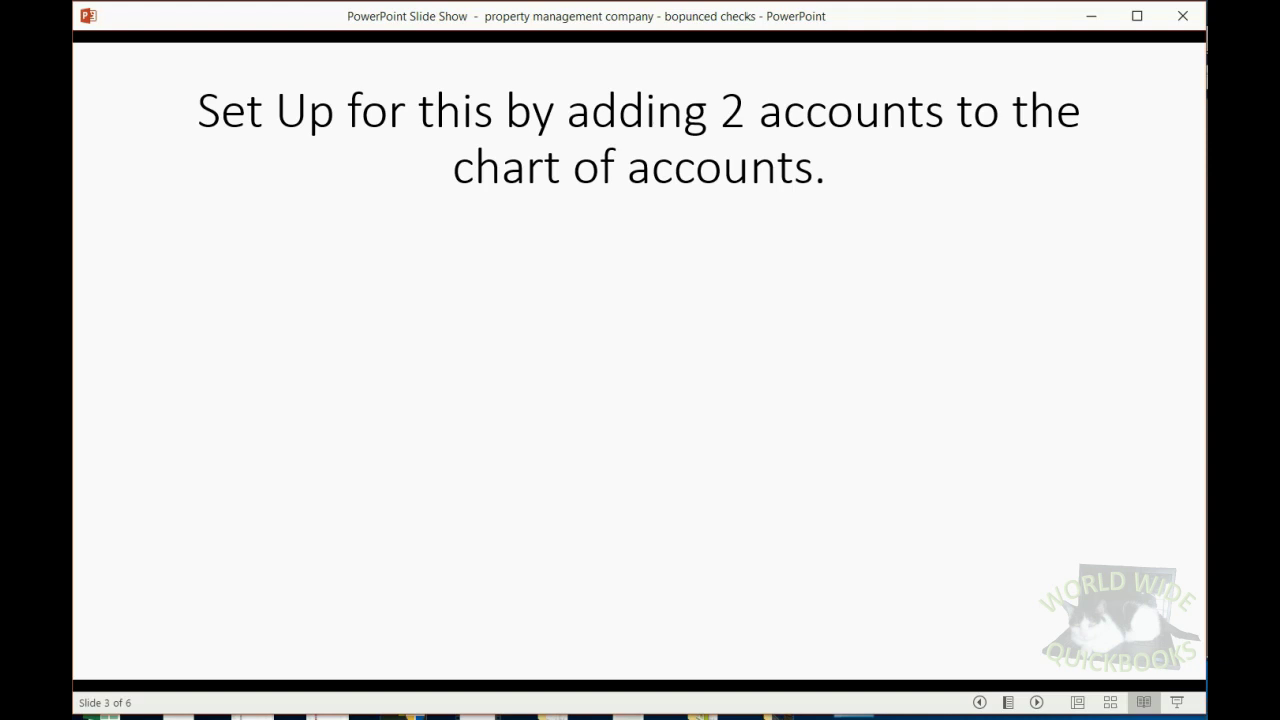
pyautogui.press('Right')
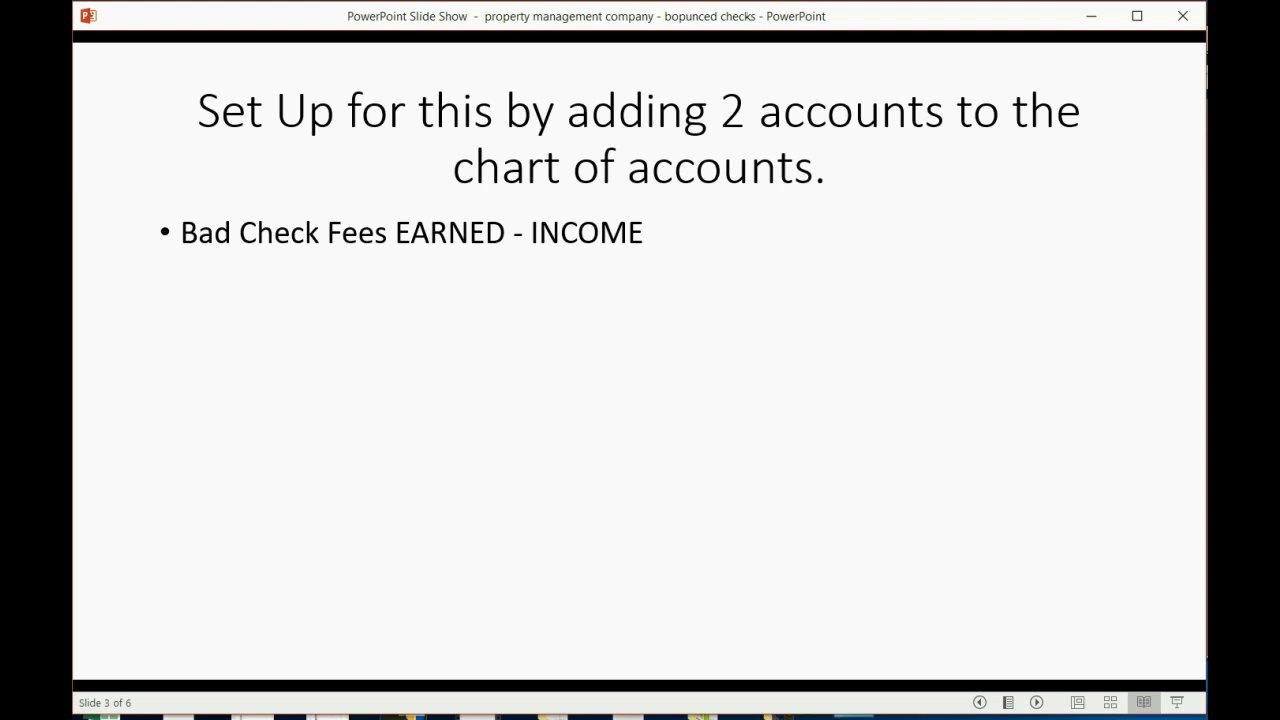
pyautogui.press('space')
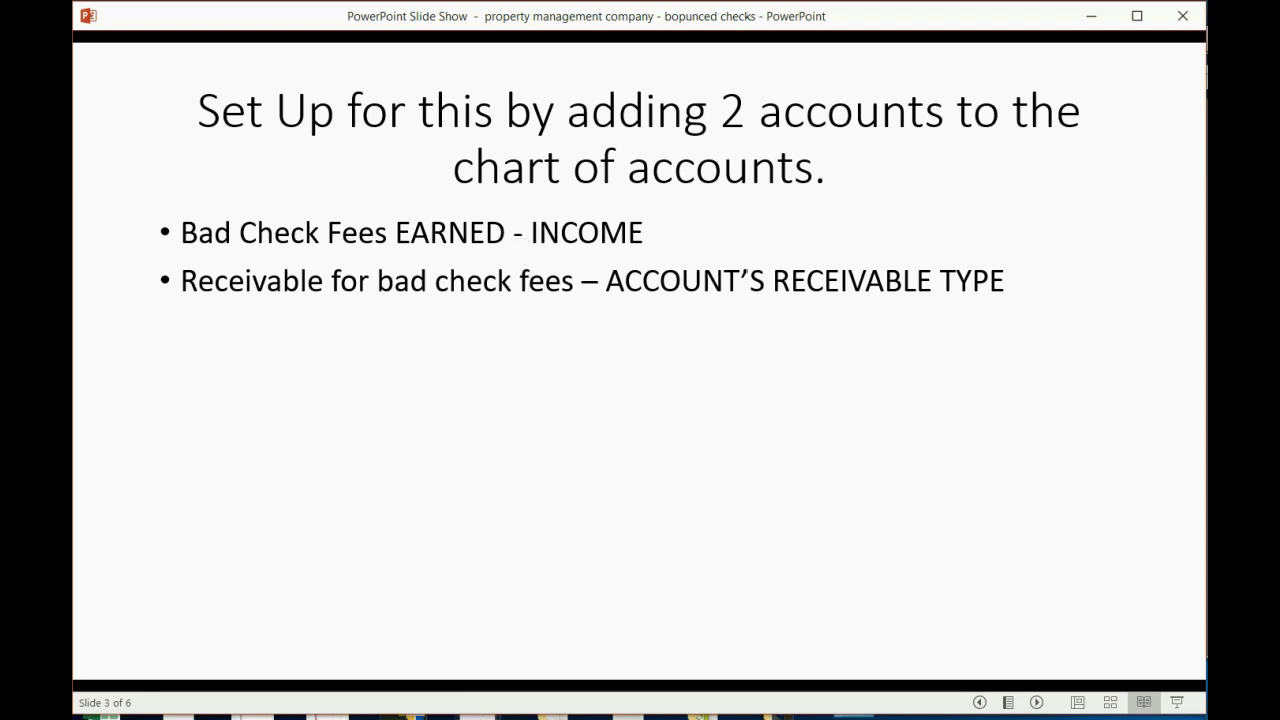
# Switch to QuickBooks and open the Chart of Accounts, moving its window so the balance column is in view
pyautogui.hotkey('alt', 'Tab')
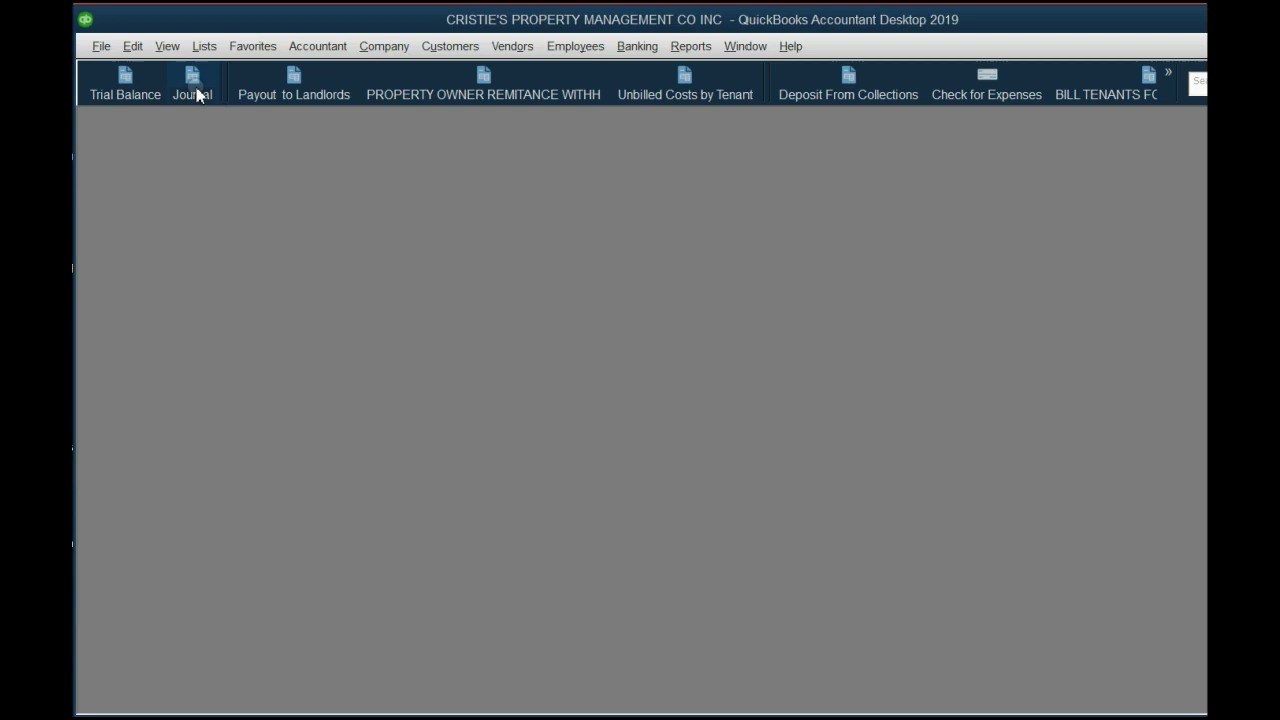
pyautogui.click(204, 47)
pyautogui.click(211, 72)
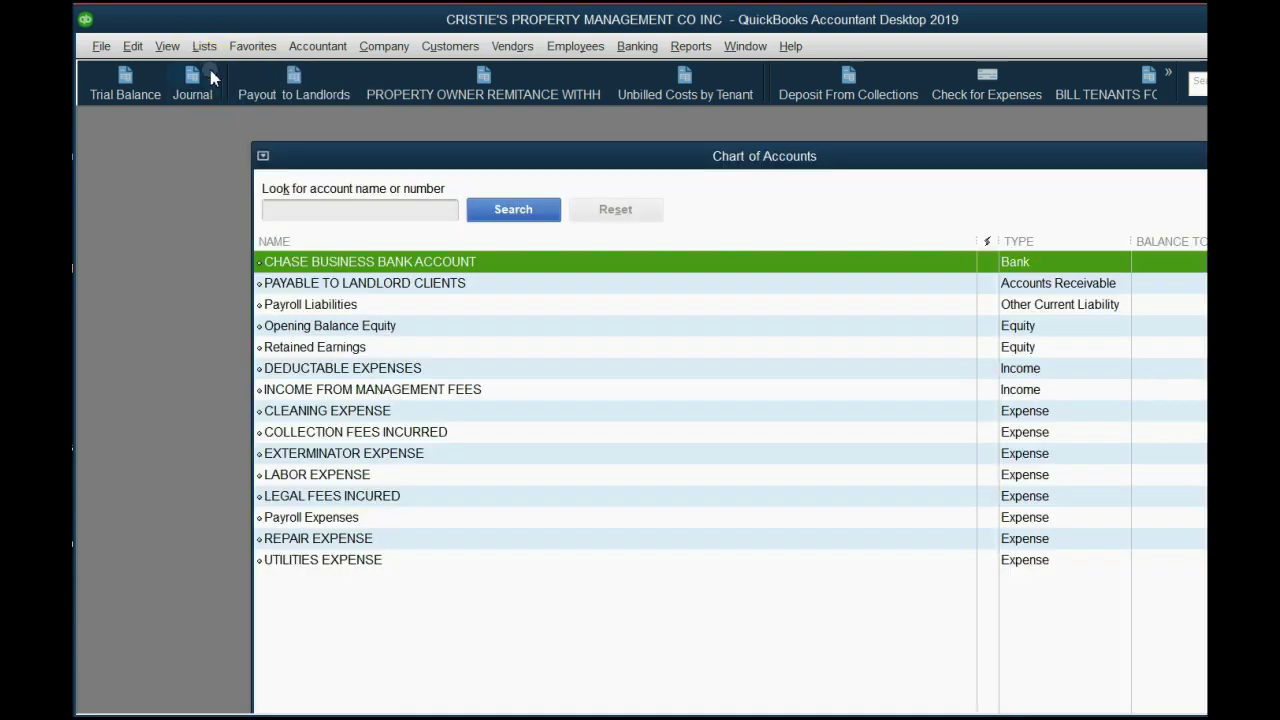
pyautogui.click(295, 155)
pyautogui.moveTo(303, 152); pyautogui.dragTo(250, 146)
# Add a new Income account named INCOME FROM BAD CHECK FEES and save it, continuing with another new account
pyautogui.click(246, 609)
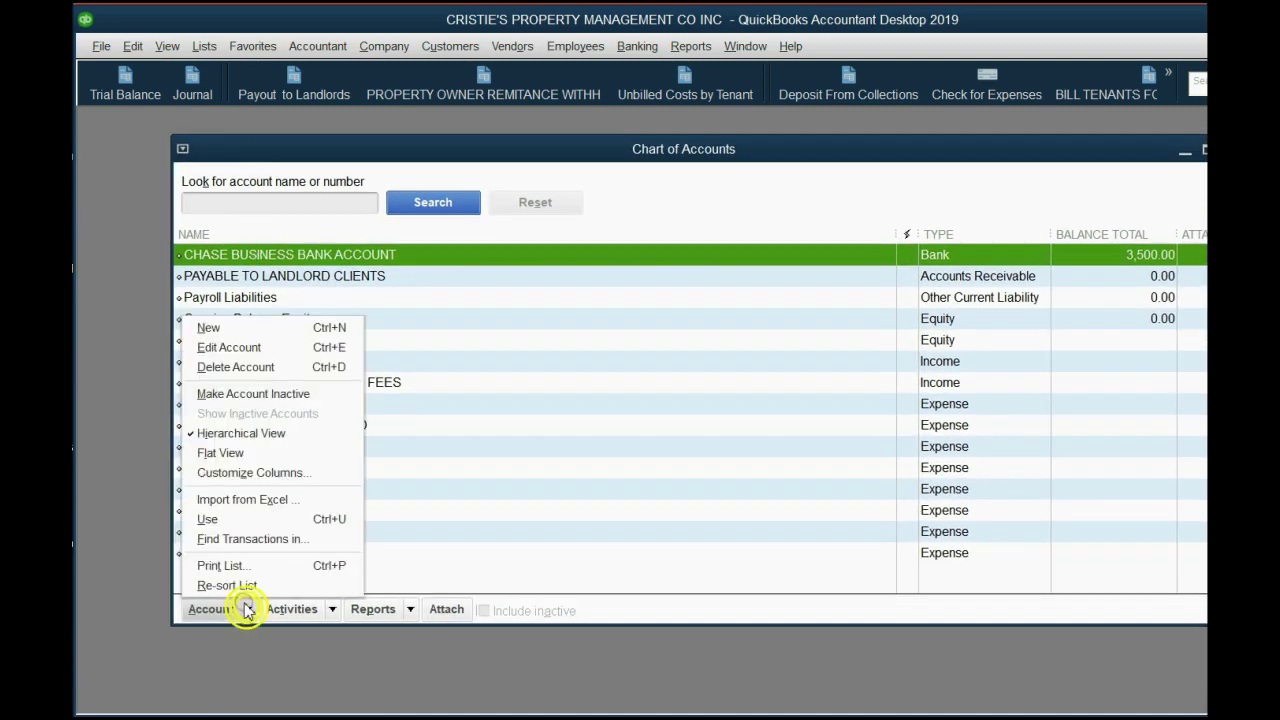
pyautogui.click(245, 328)
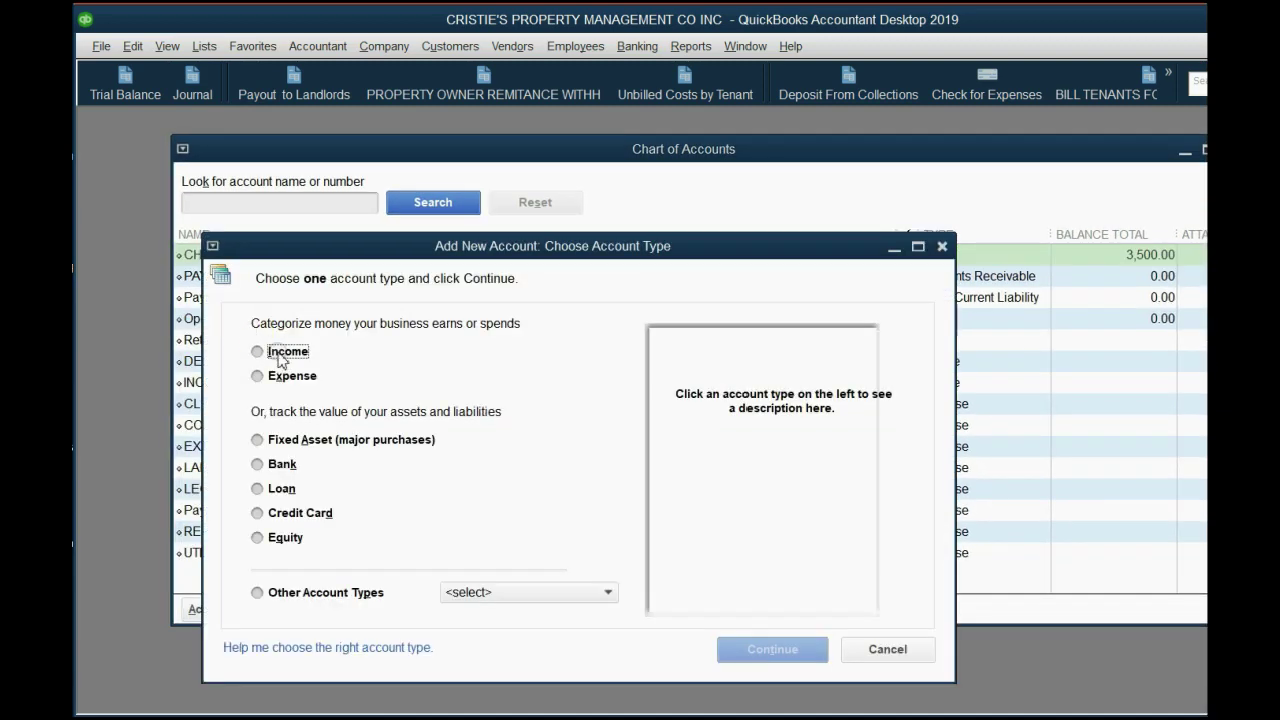
pyautogui.click(280, 353)
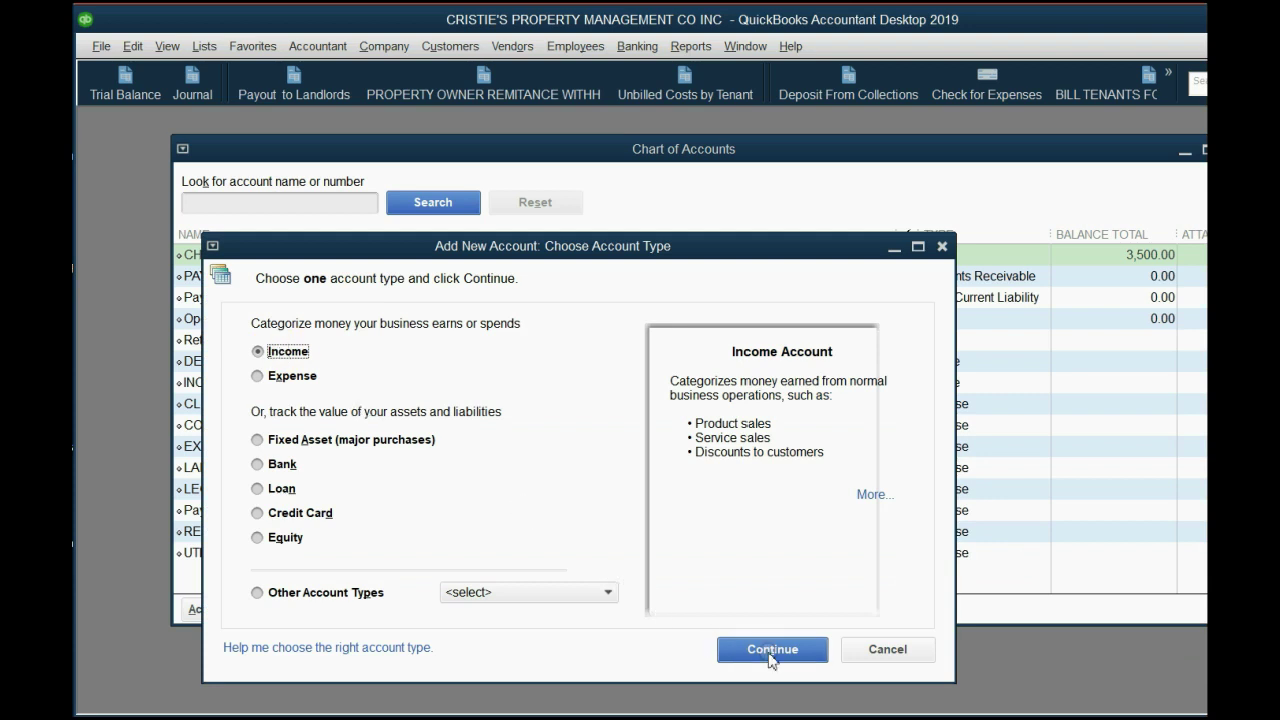
pyautogui.click(771, 652)
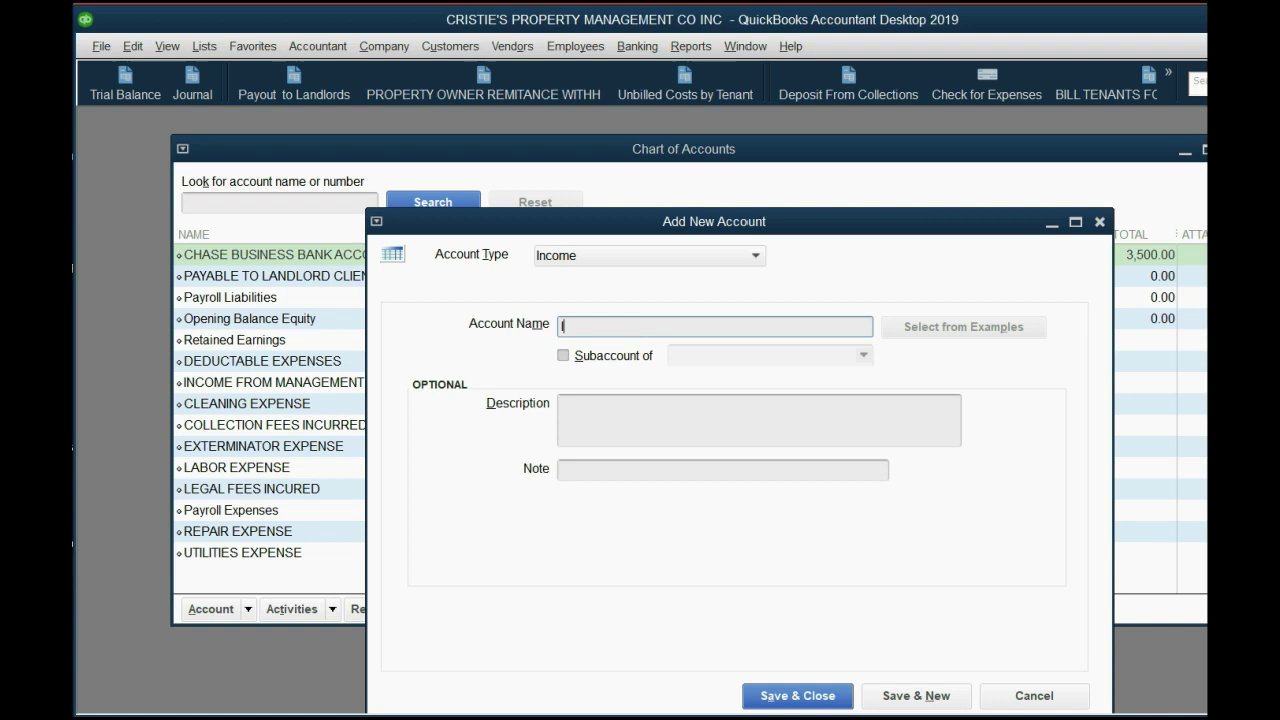
pyautogui.write('INCOME FRO')
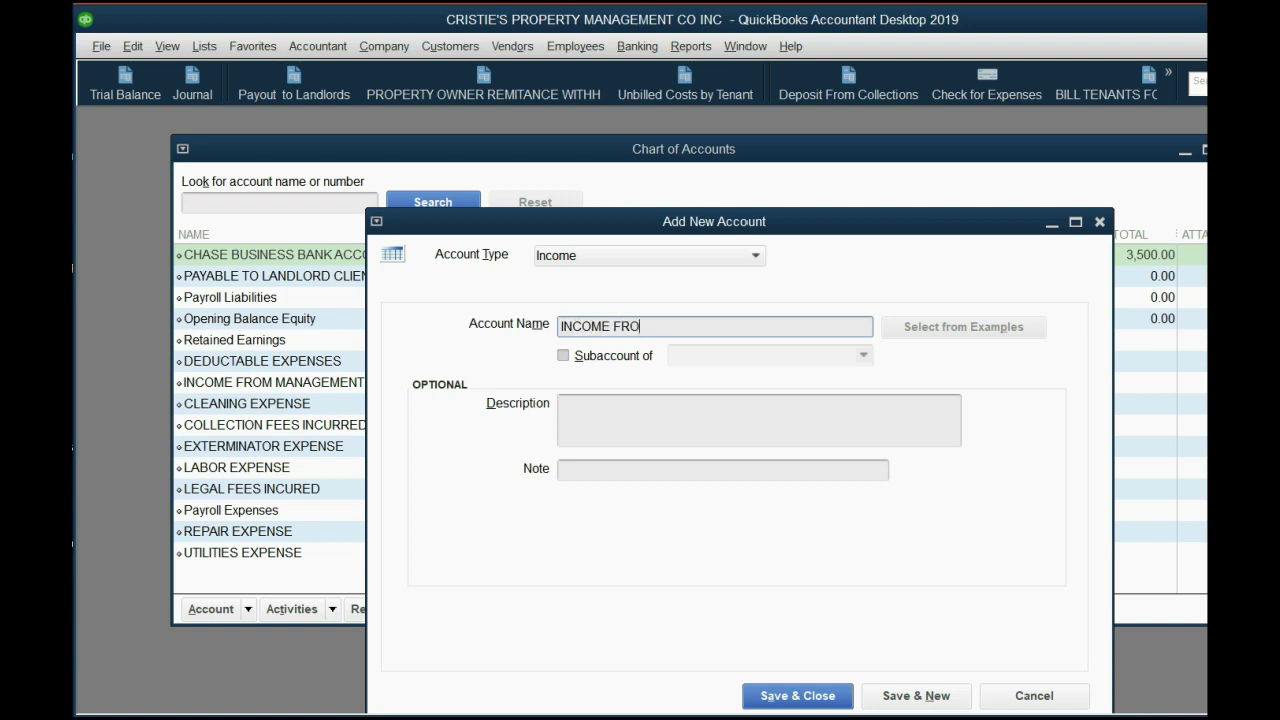
pyautogui.write('M BAD CHECK FEES')
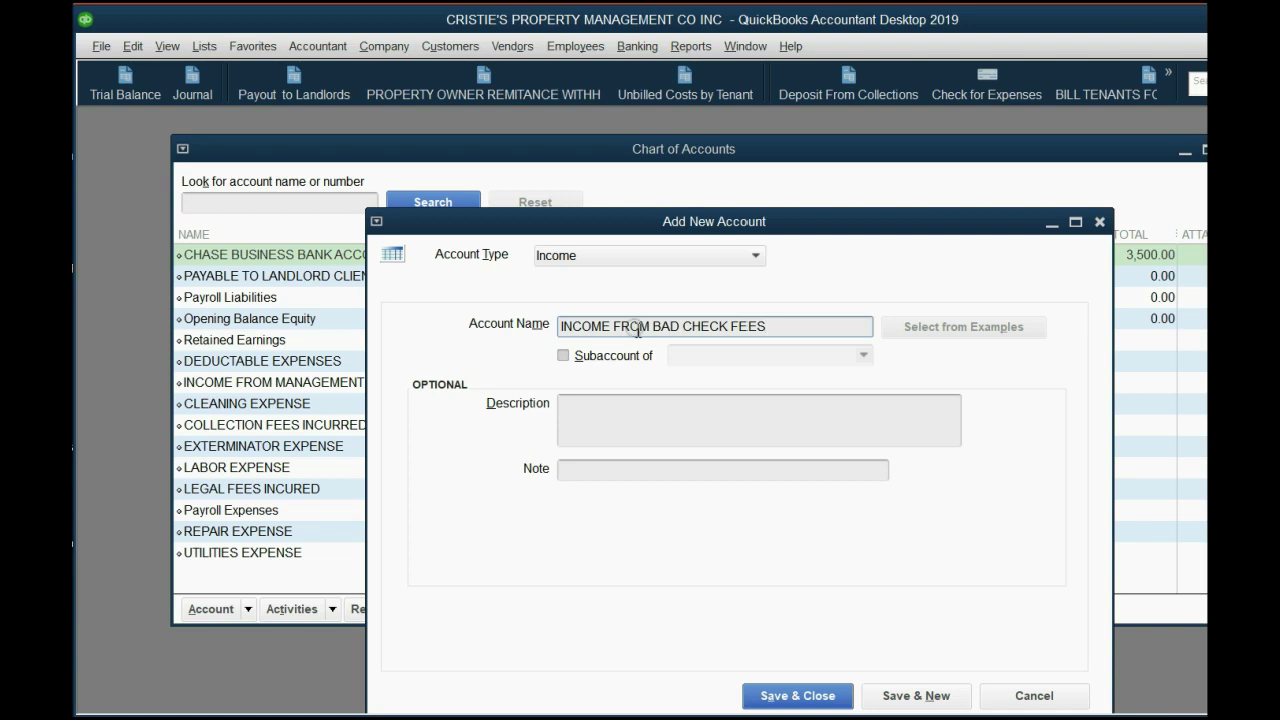
pyautogui.click(895, 697)
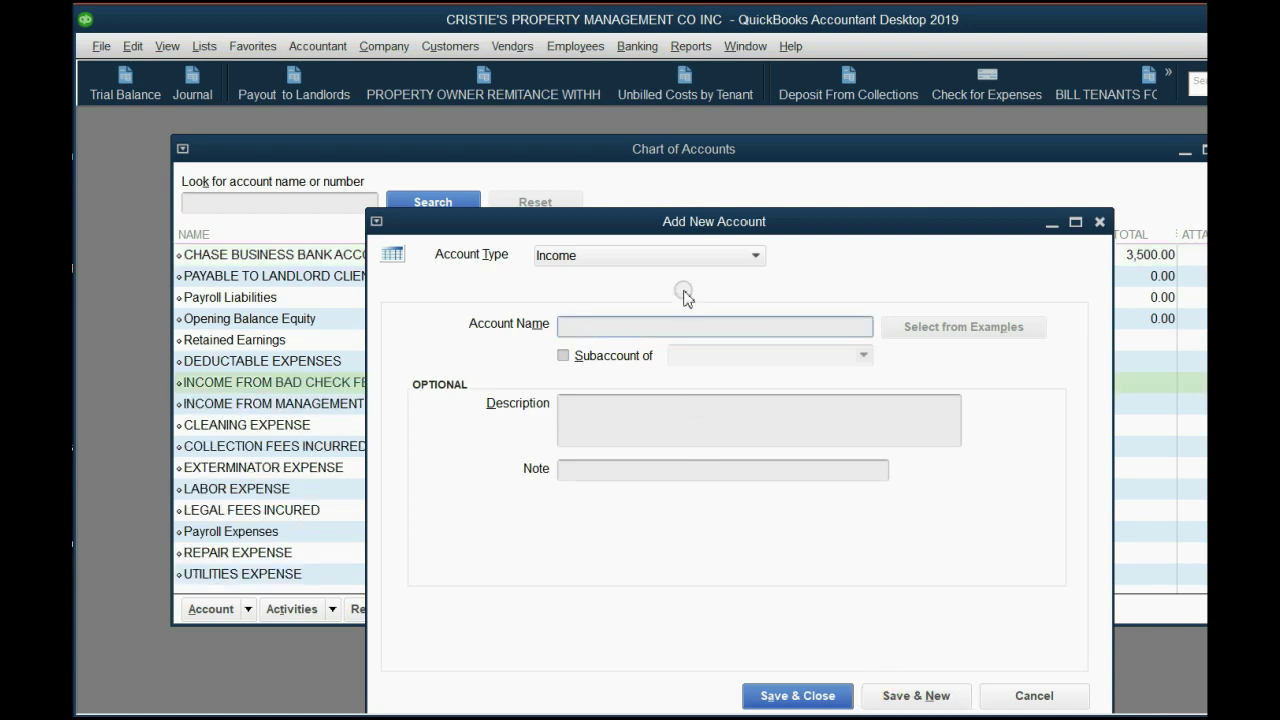
# Create an Accounts Receivable account named RECEIVABLE FOR BAD CHECK FEES and save it
pyautogui.click(686, 255)
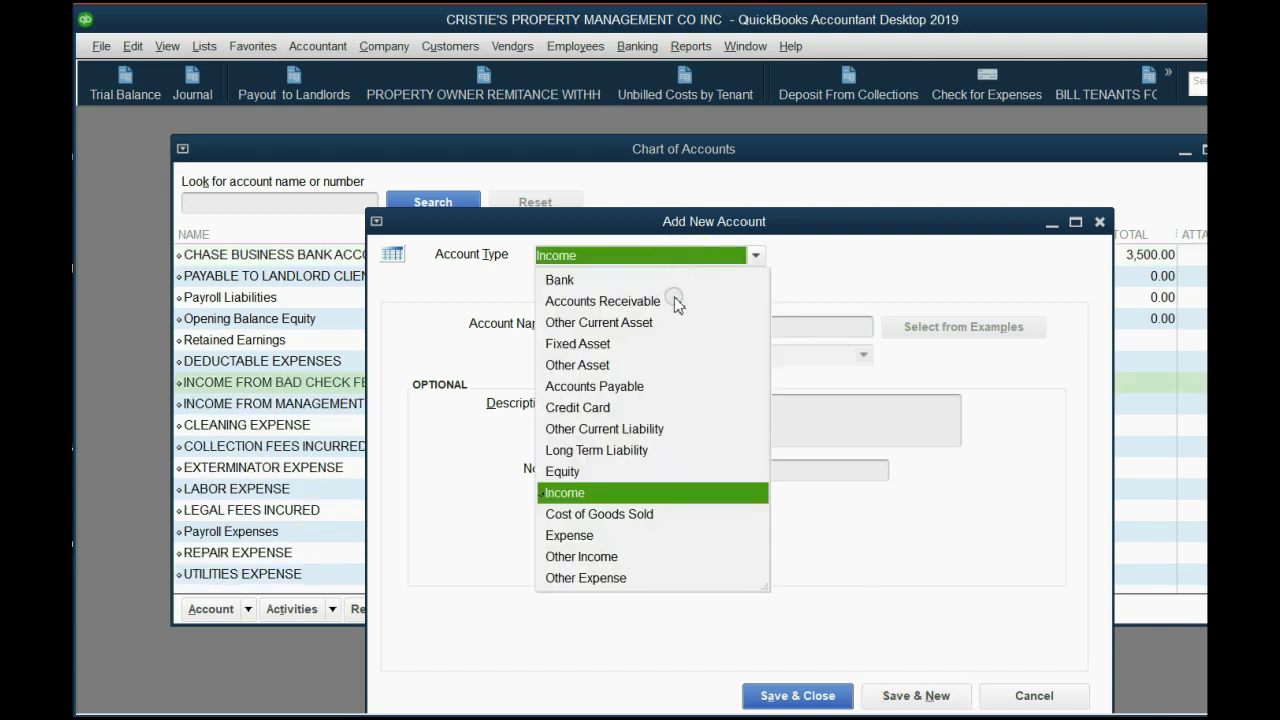
pyautogui.click(676, 302)
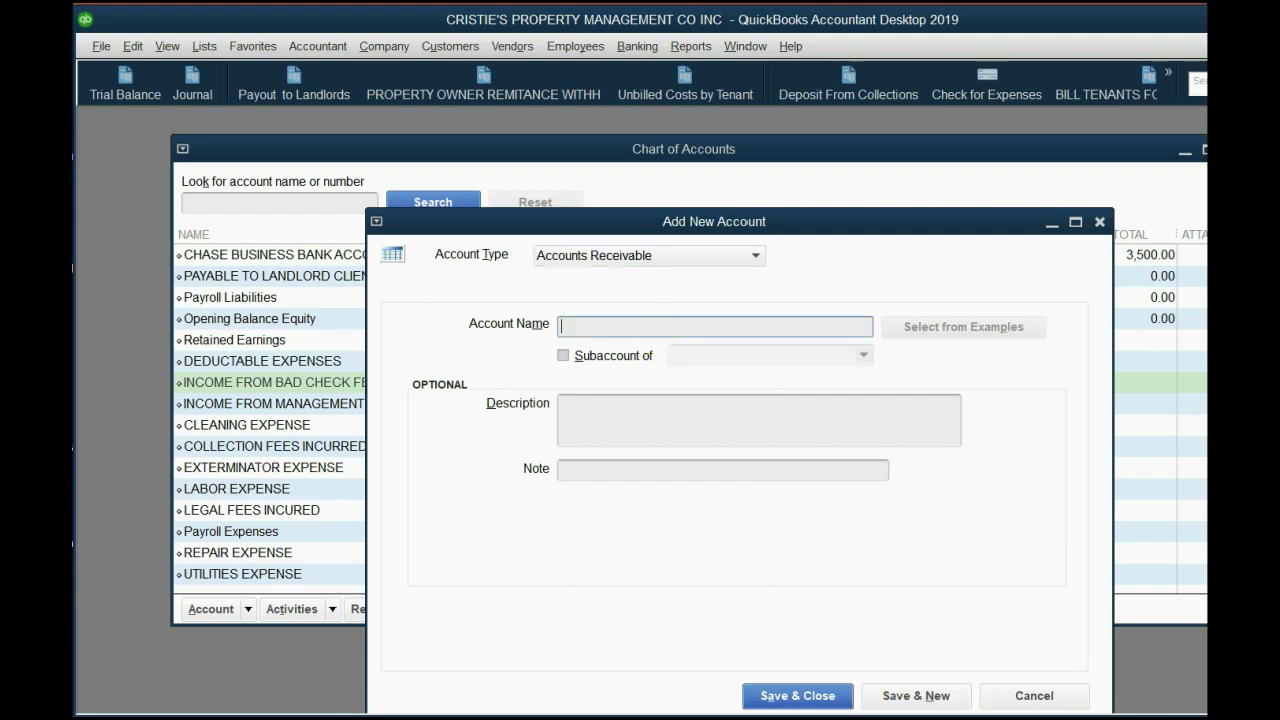
pyautogui.hotkey('alt', 'Tab')
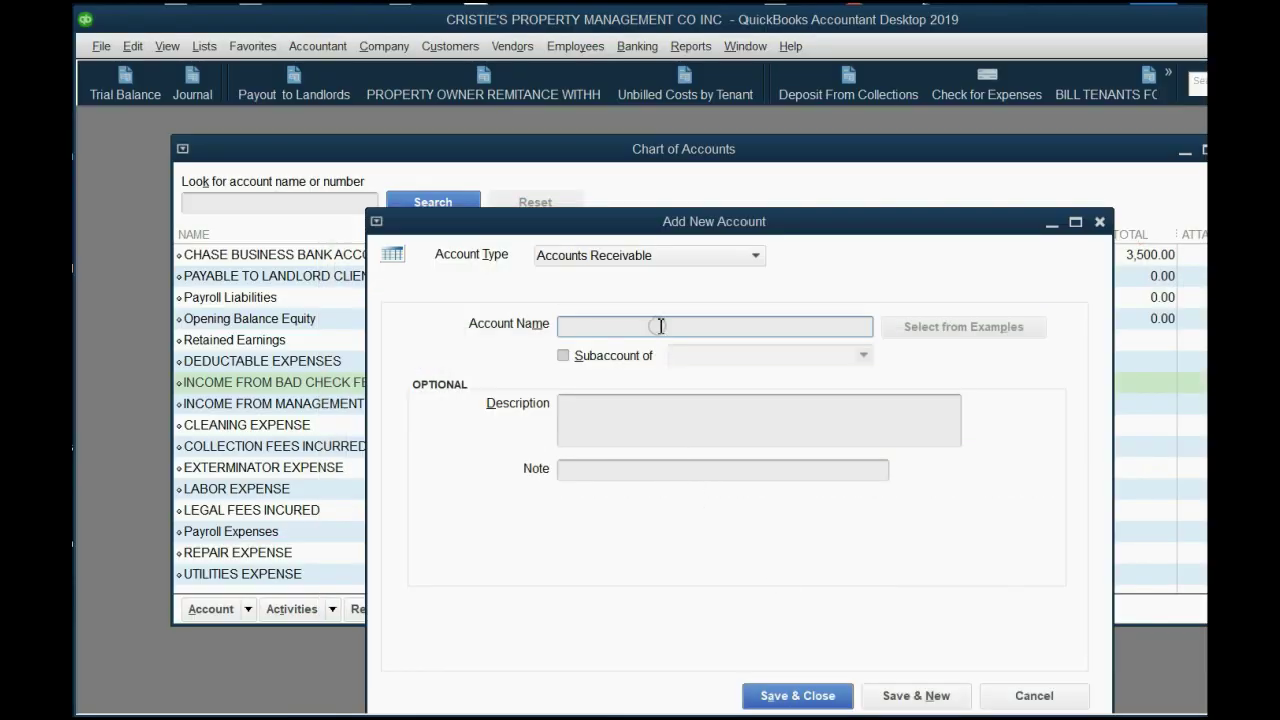
pyautogui.click(660, 325)
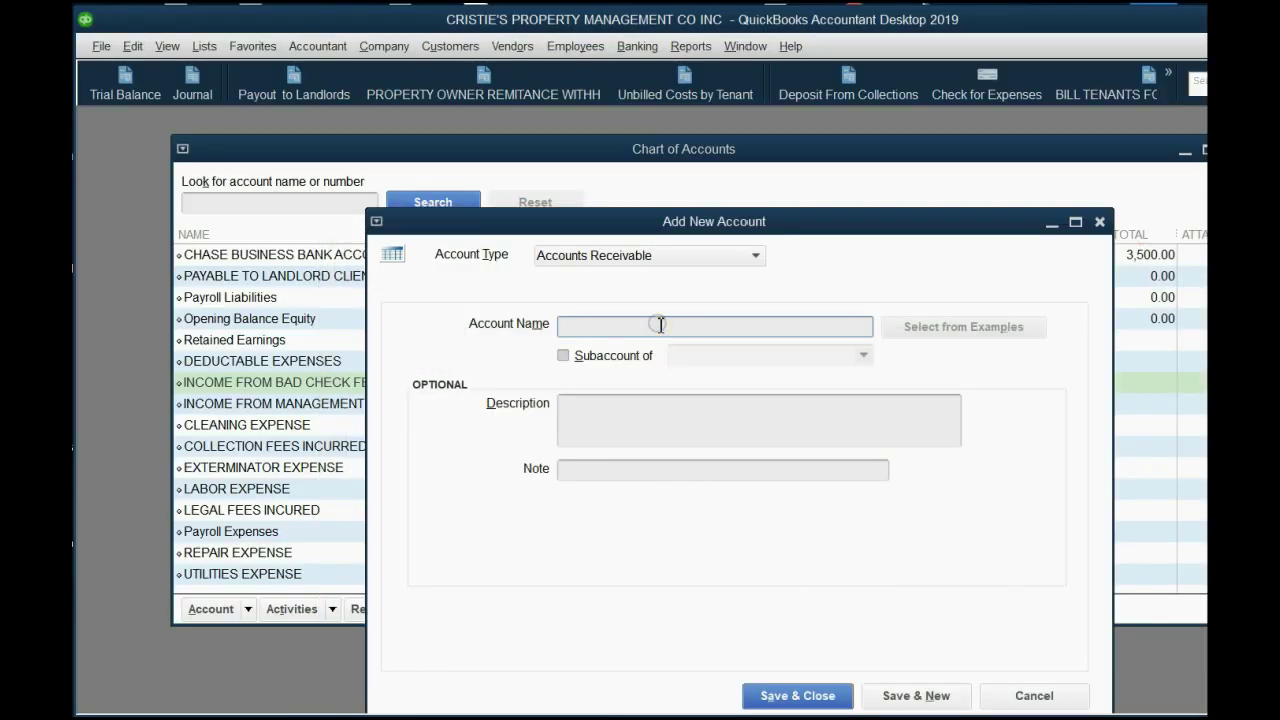
pyautogui.write('RECEIVABLE FOR BA')
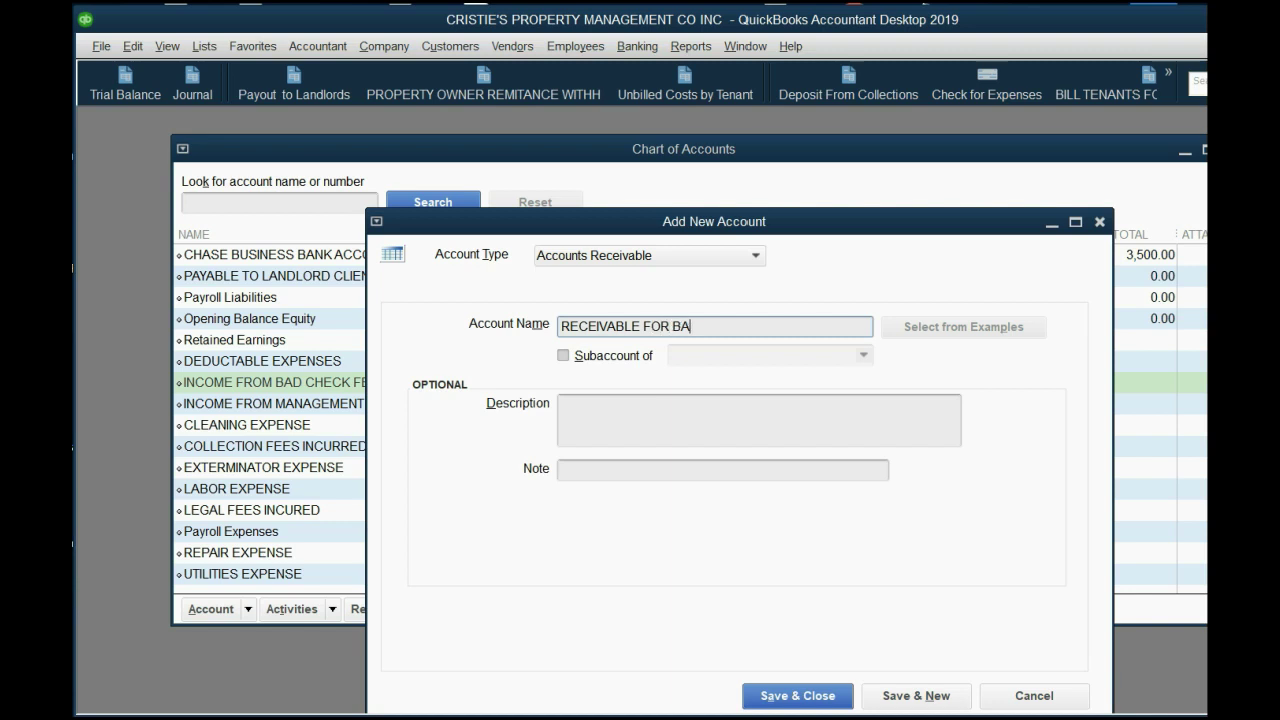
pyautogui.write('D CHECK FEES')
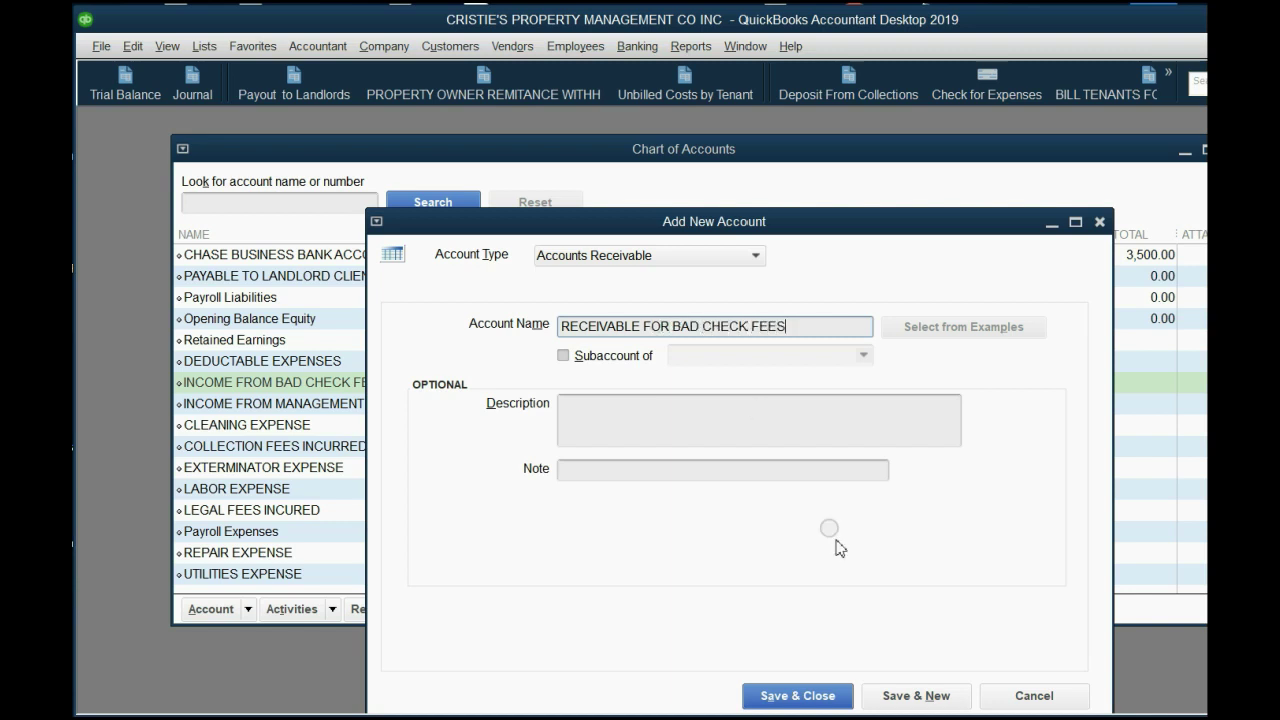
pyautogui.click(823, 695)
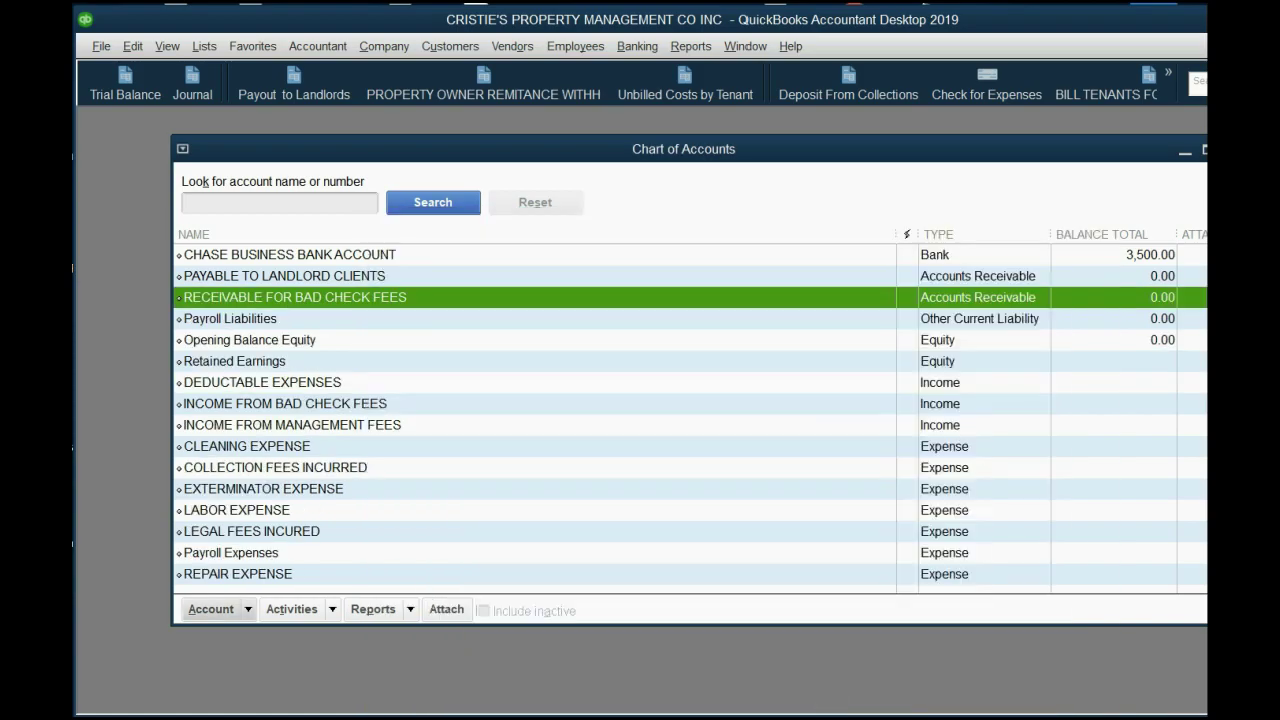
pyautogui.hotkey('alt', 'Tab')
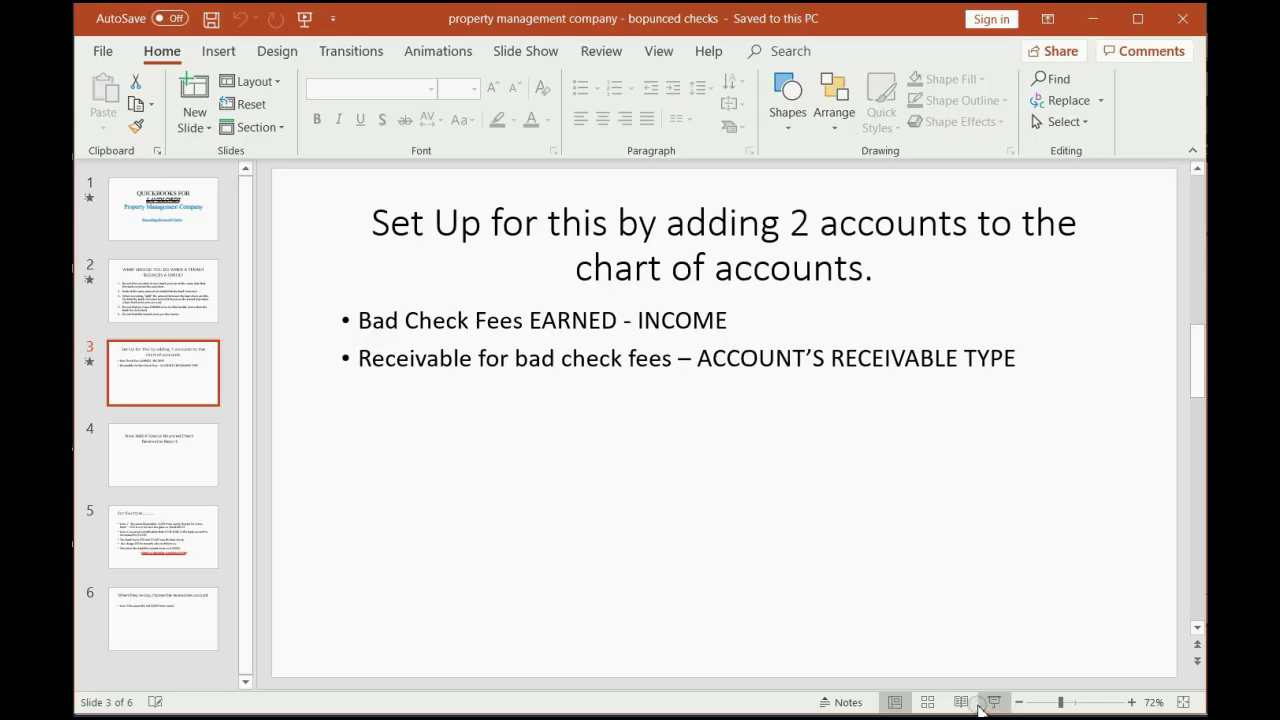
pyautogui.click(958, 702)
pyautogui.click(813, 591)
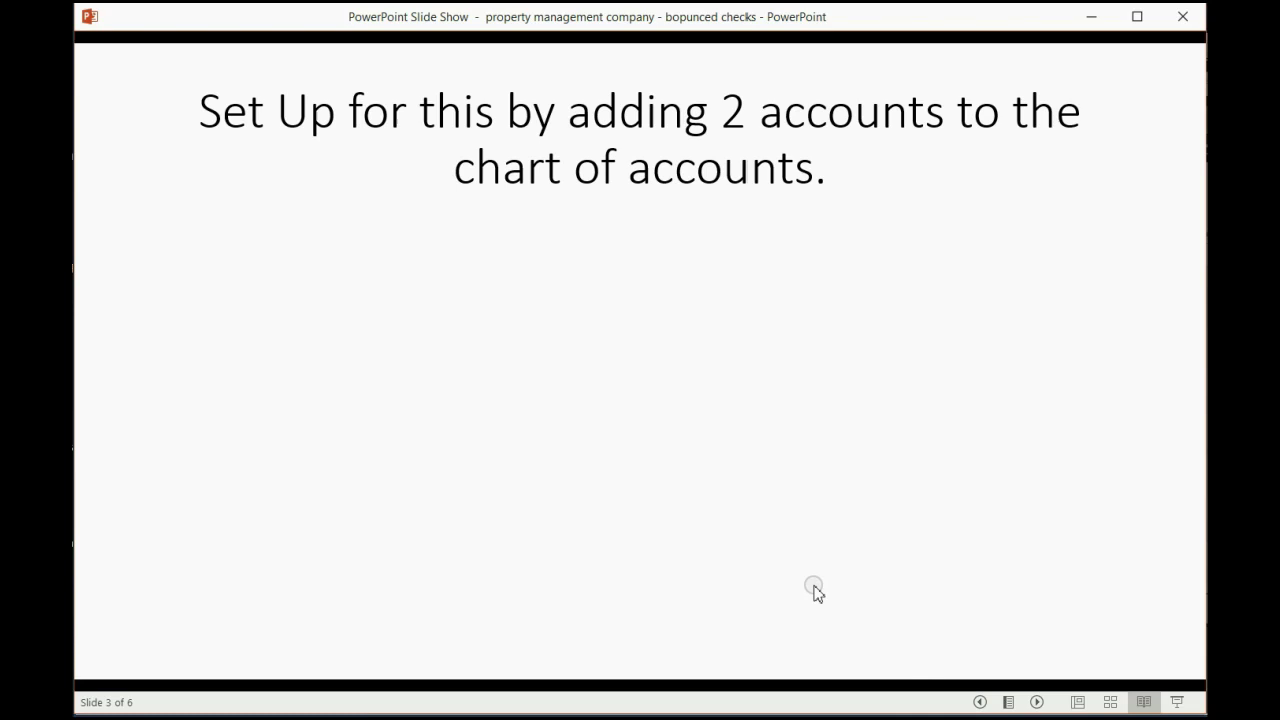
pyautogui.click(813, 591)
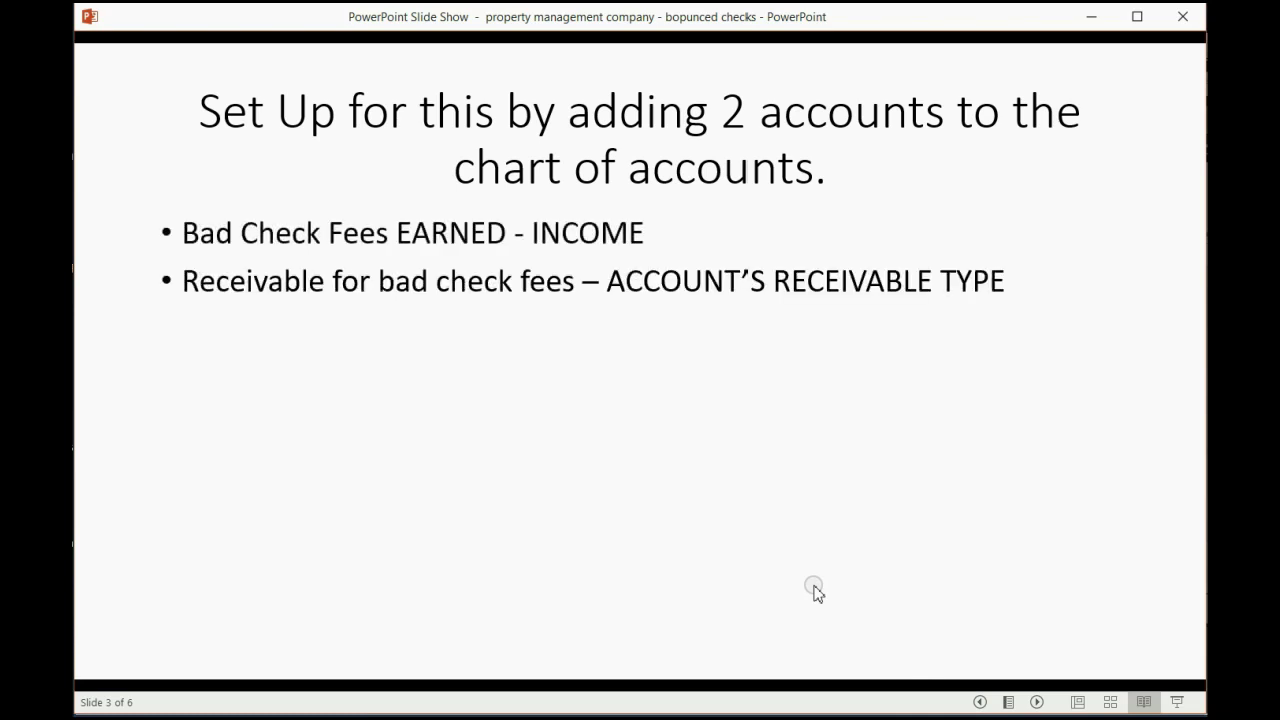
pyautogui.click(813, 591)
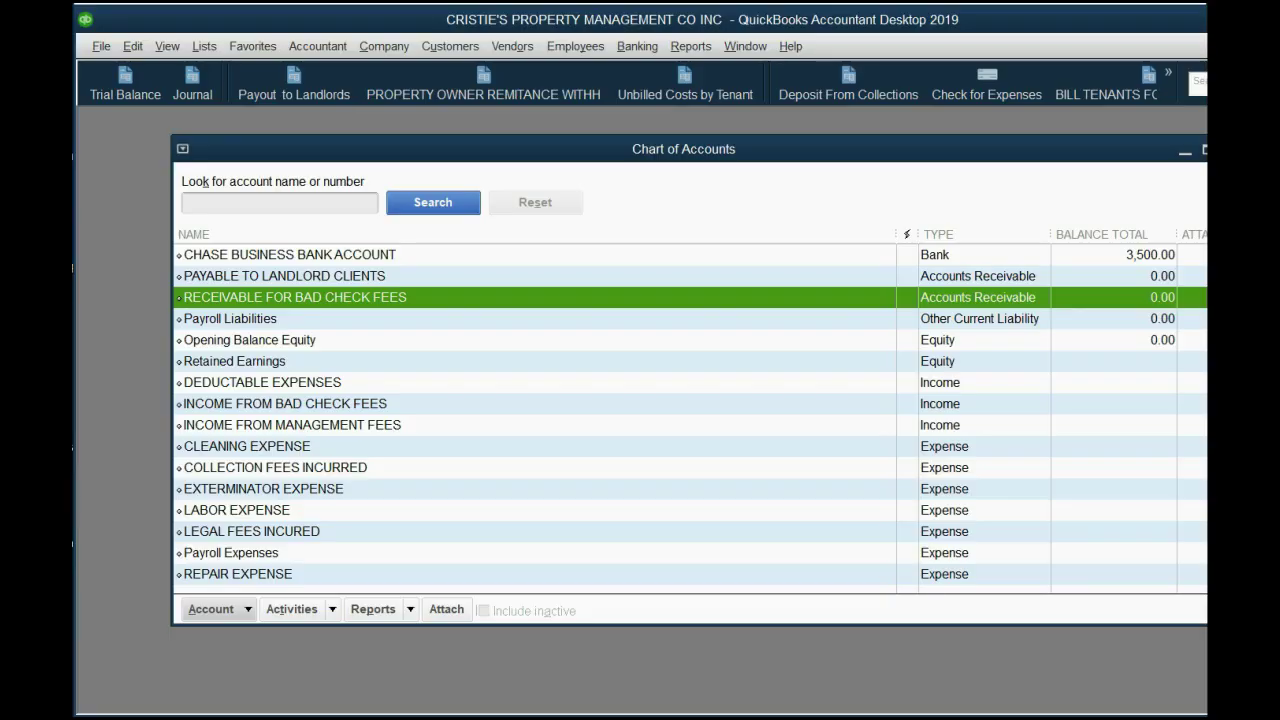
# Close the Chart of Accounts and open the Customer Balance Detail report from the Customers & Receivables reports
pyautogui.press('Escape')
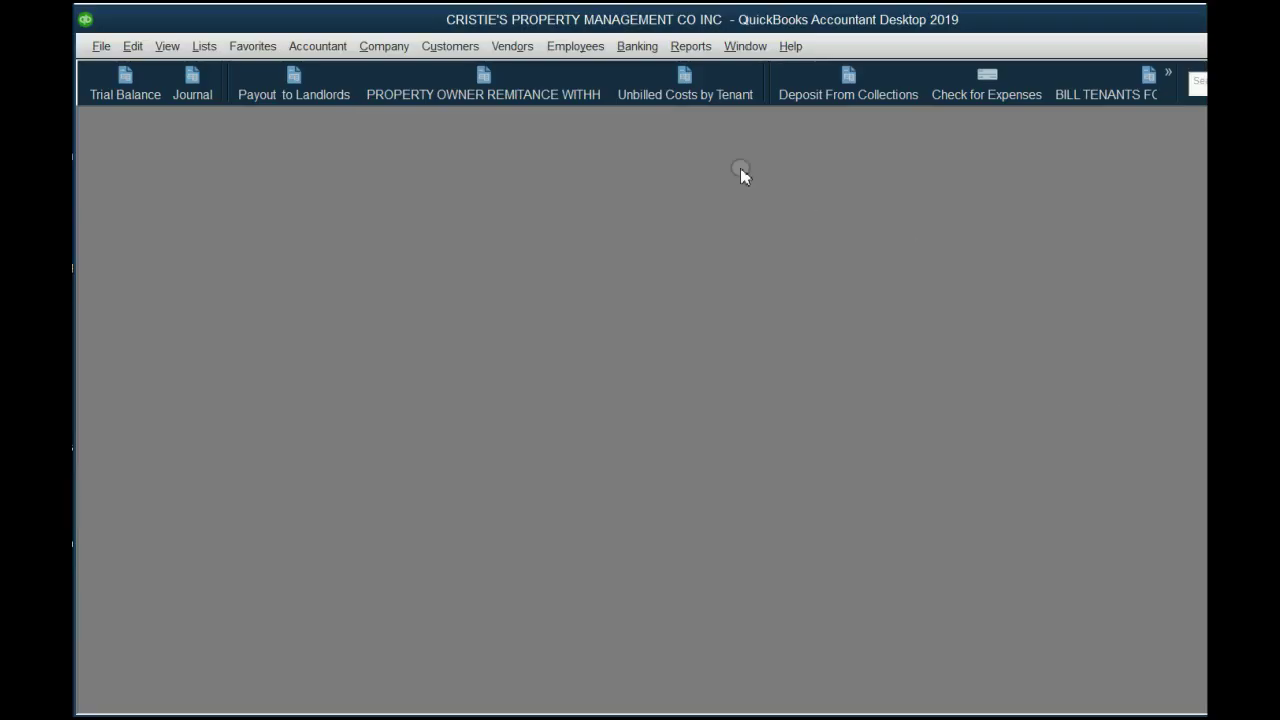
pyautogui.click(686, 58)
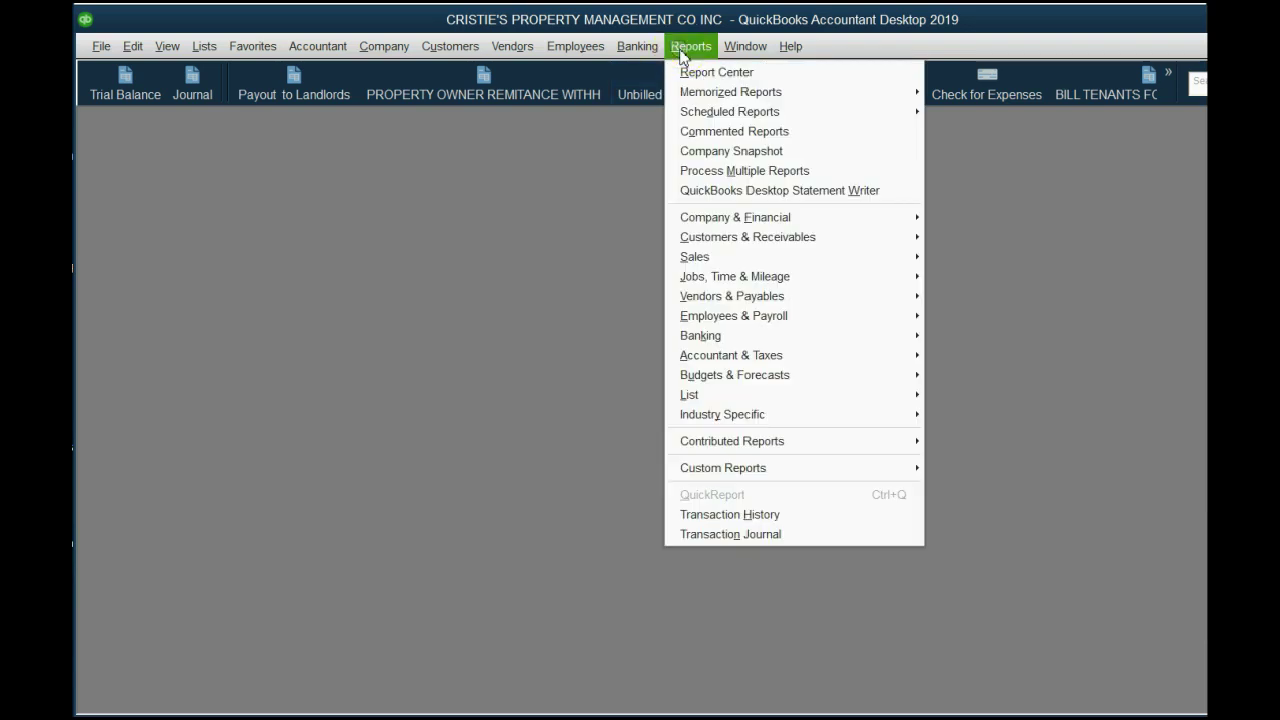
pyautogui.moveTo(791, 240)
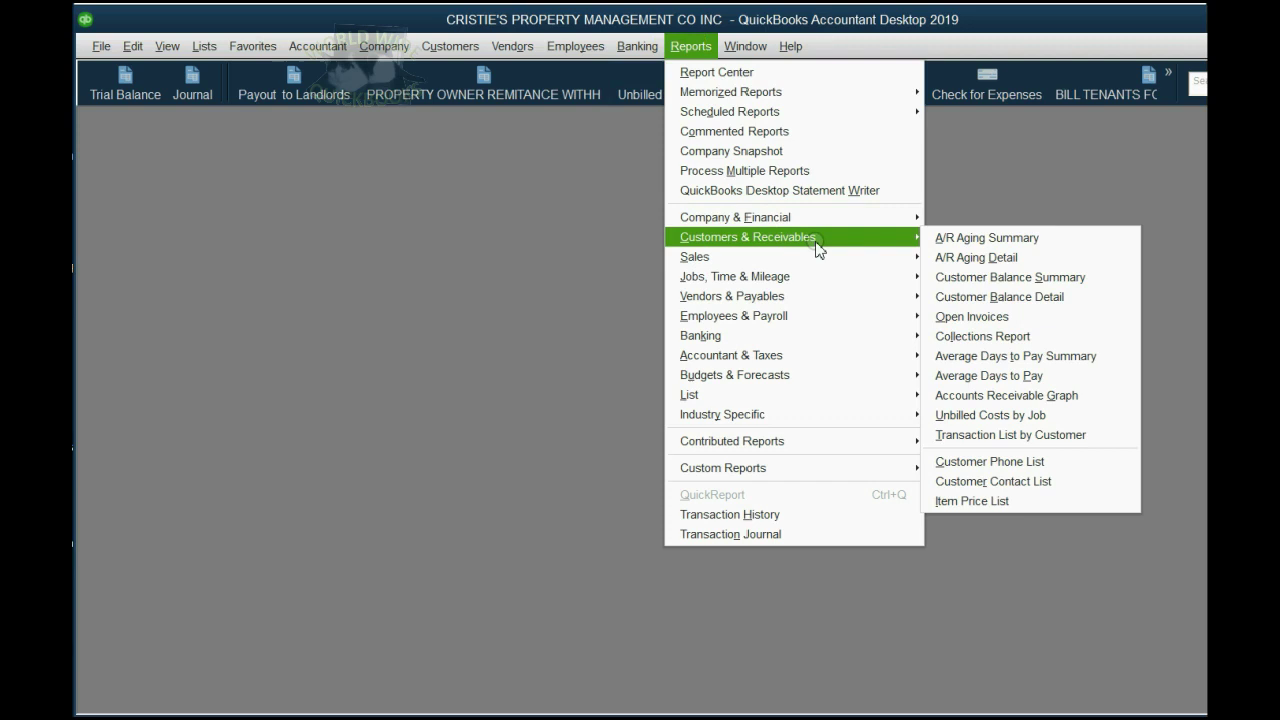
pyautogui.click(980, 299)
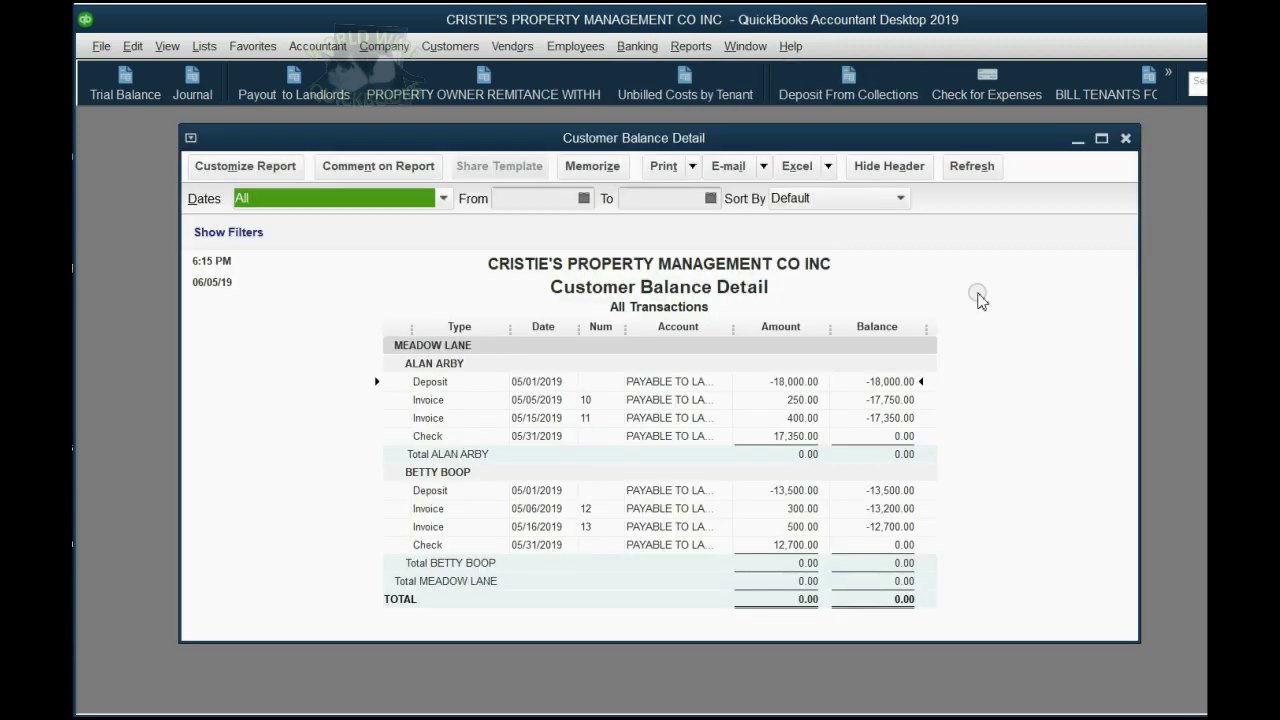
# Filter the Customer Balance Detail report to the account RECEIVABLE FOR BAD CHECK FEES
pyautogui.click(247, 167)
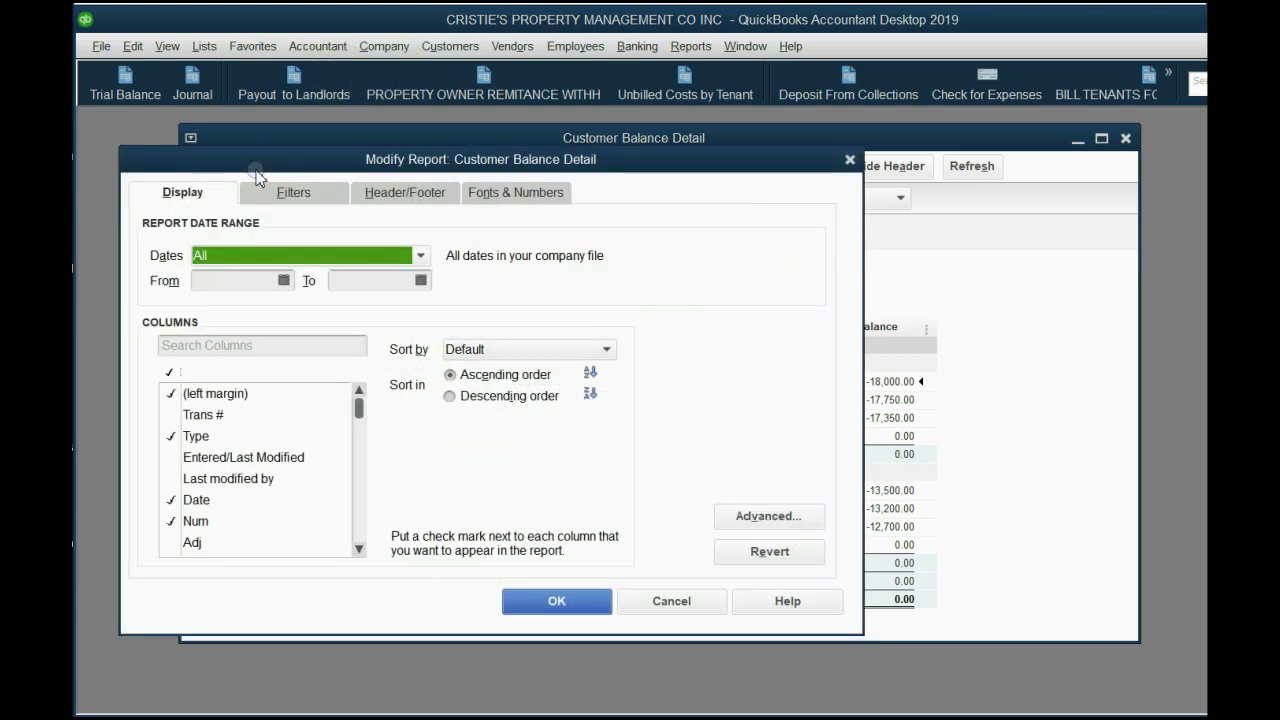
pyautogui.click(289, 193)
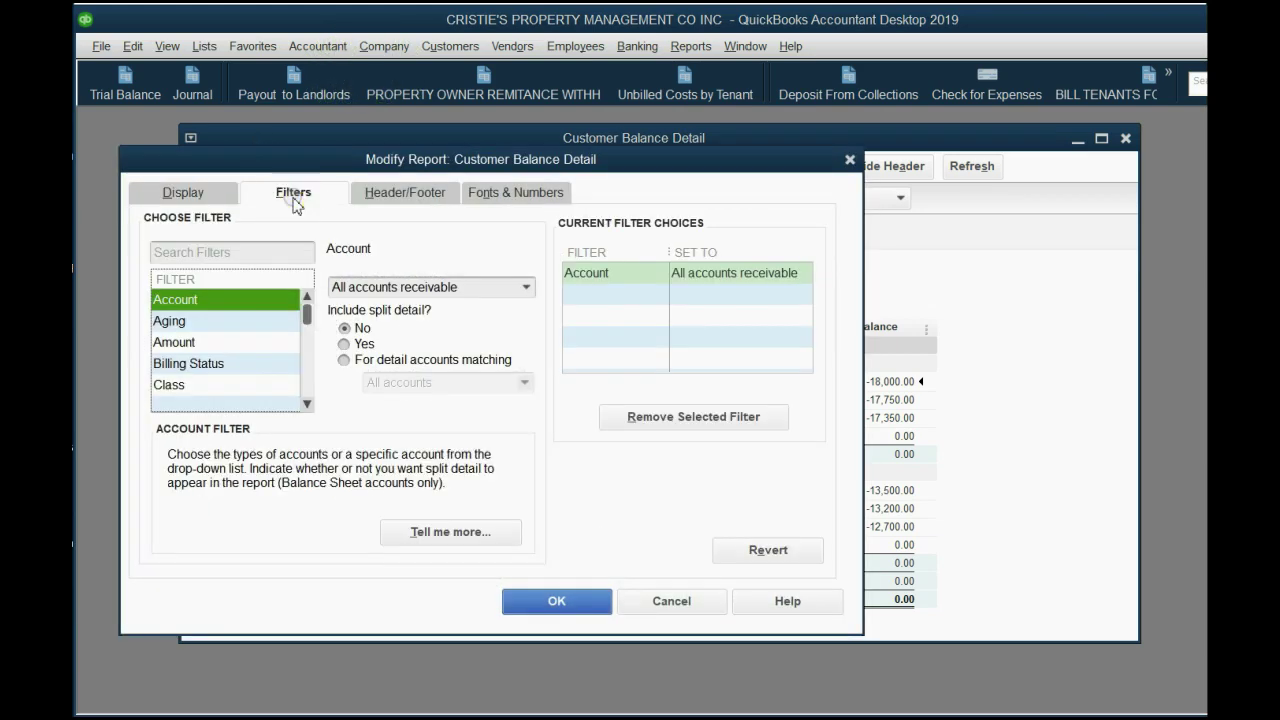
pyautogui.click(523, 288)
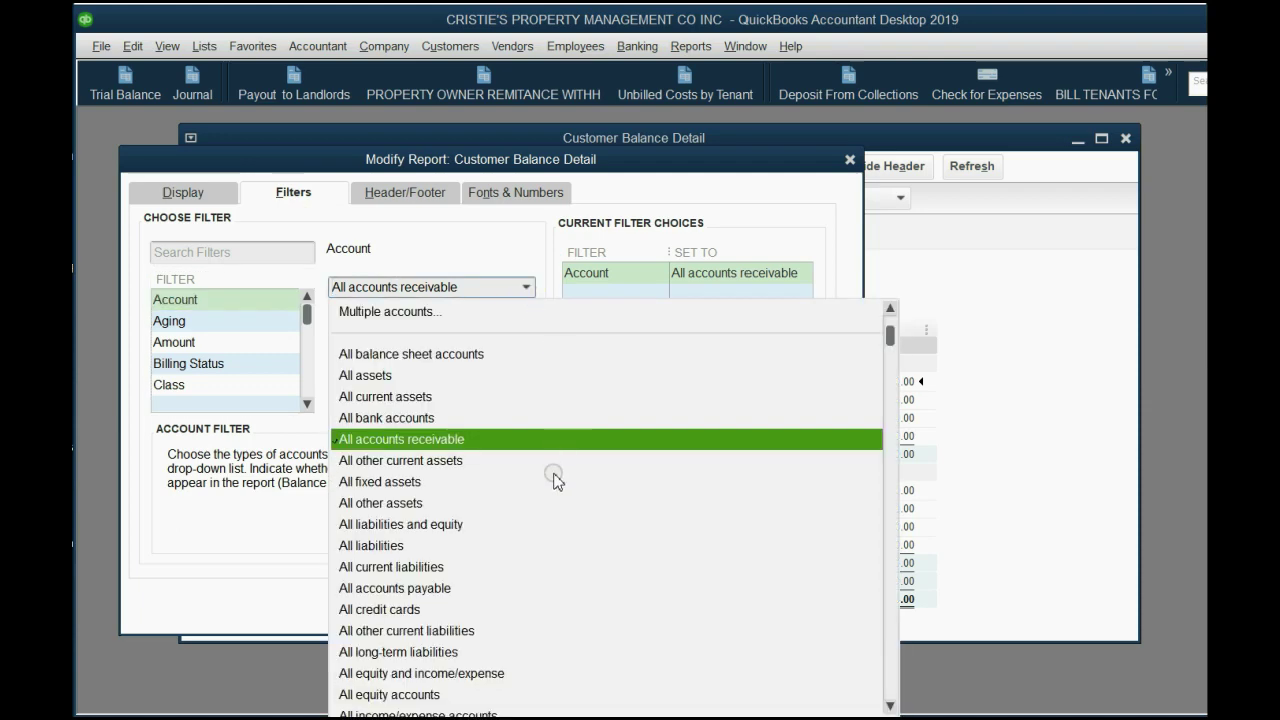
pyautogui.scroll(-10, 554, 480)
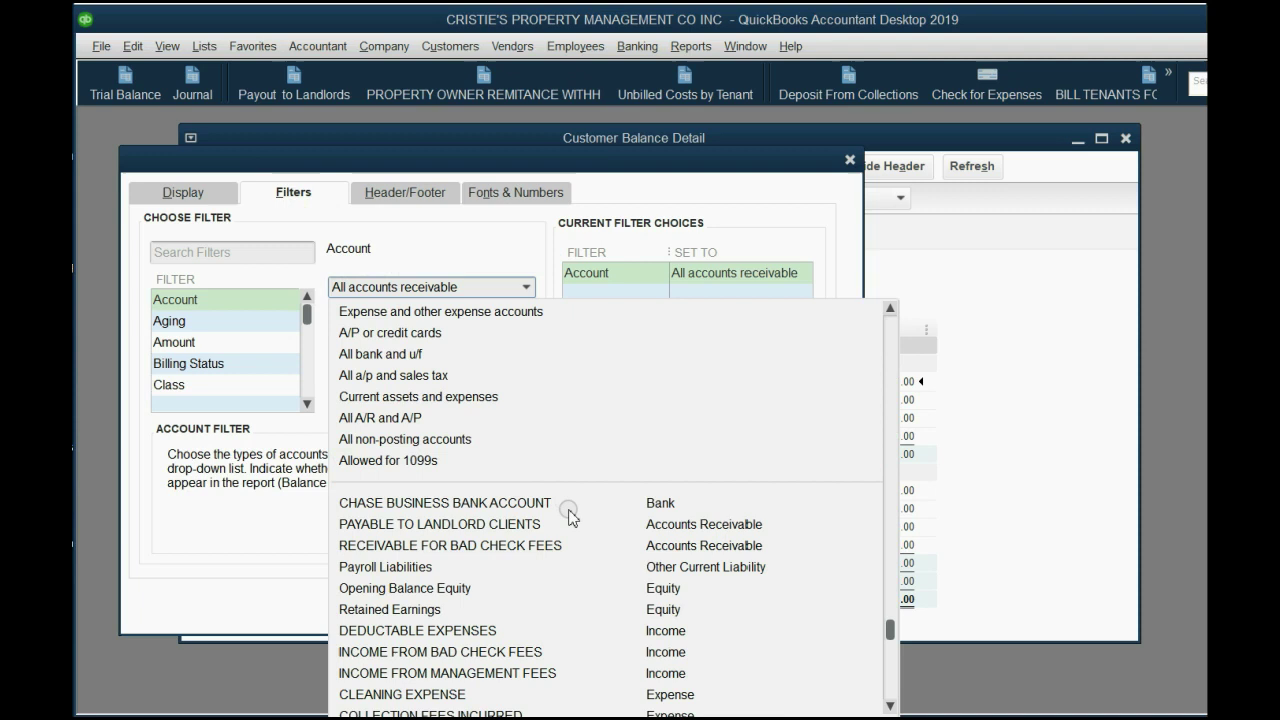
pyautogui.scroll(1, 563, 590)
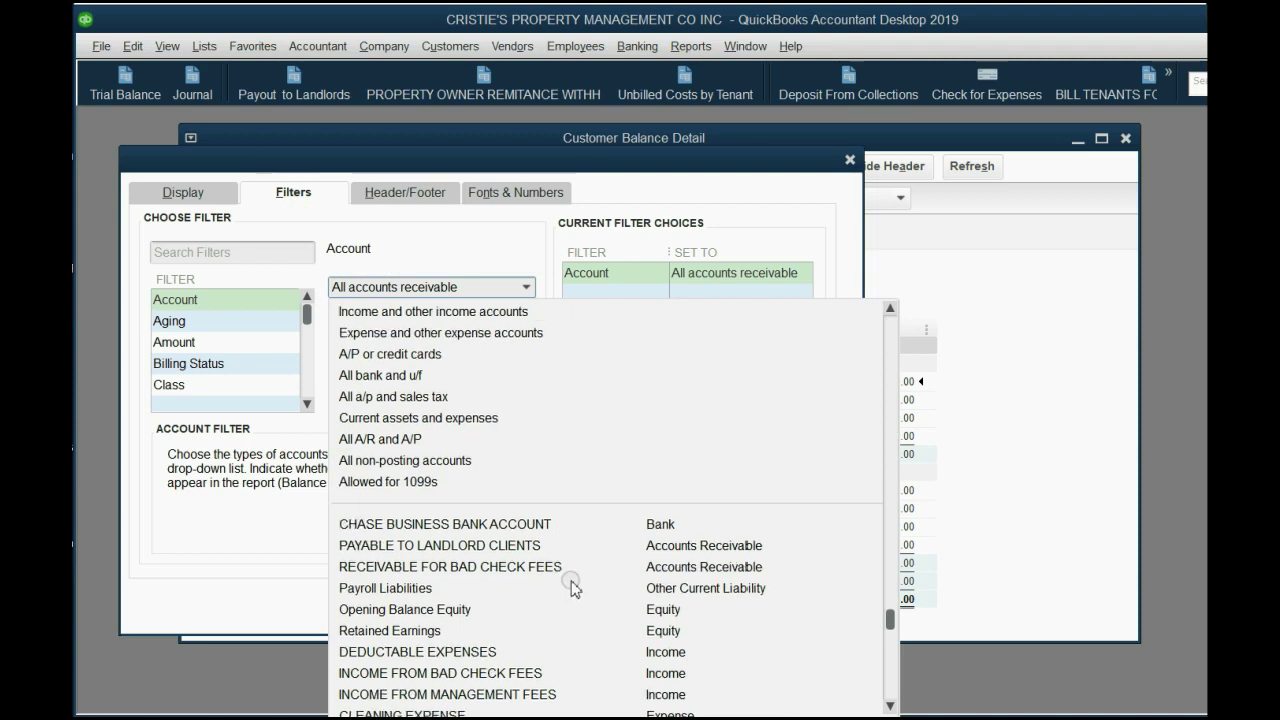
pyautogui.click(529, 567)
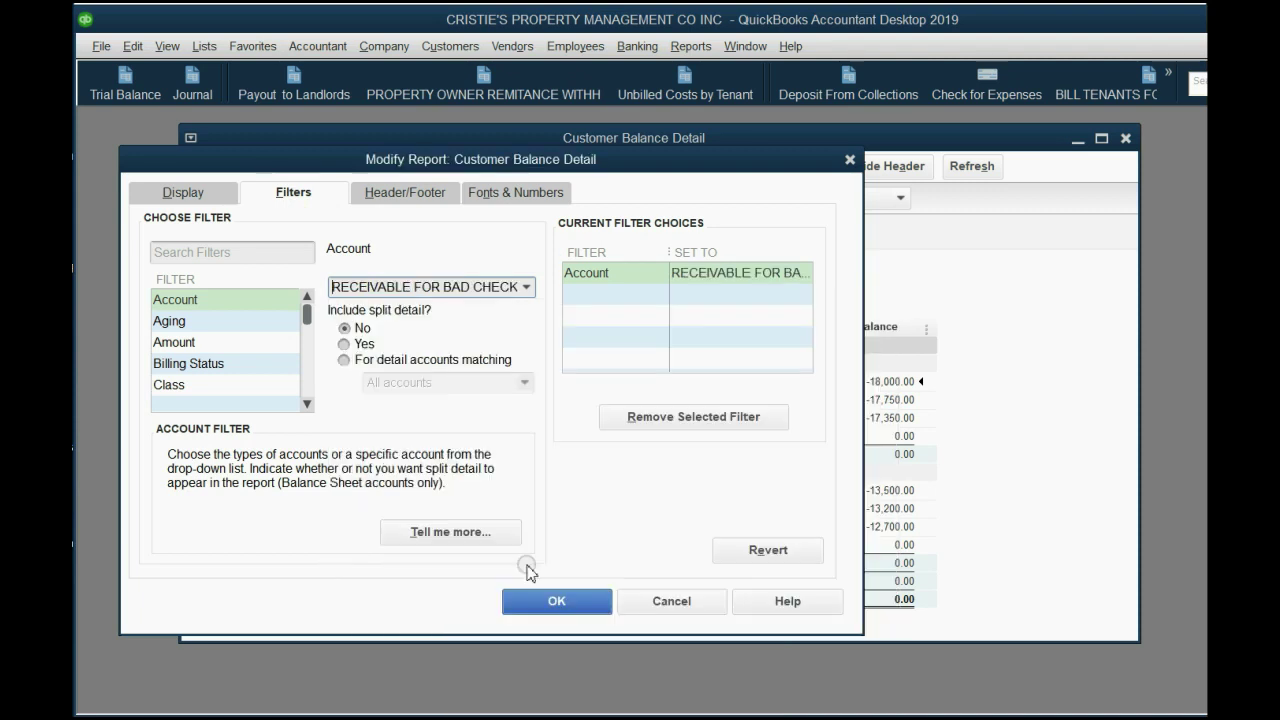
pyautogui.click(554, 605)
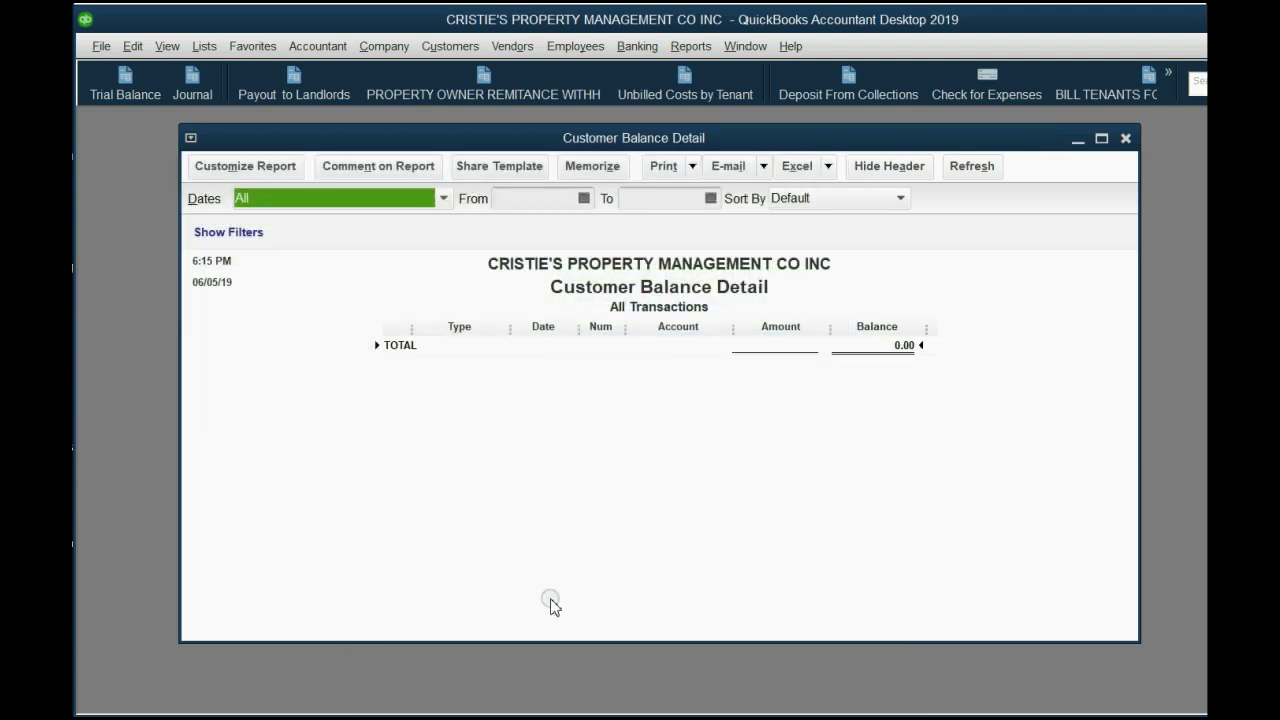
# Change the report title in the header to "rECEIVABLE FOR BAD CHECKS"
pyautogui.click(266, 168)
pyautogui.click(412, 188)
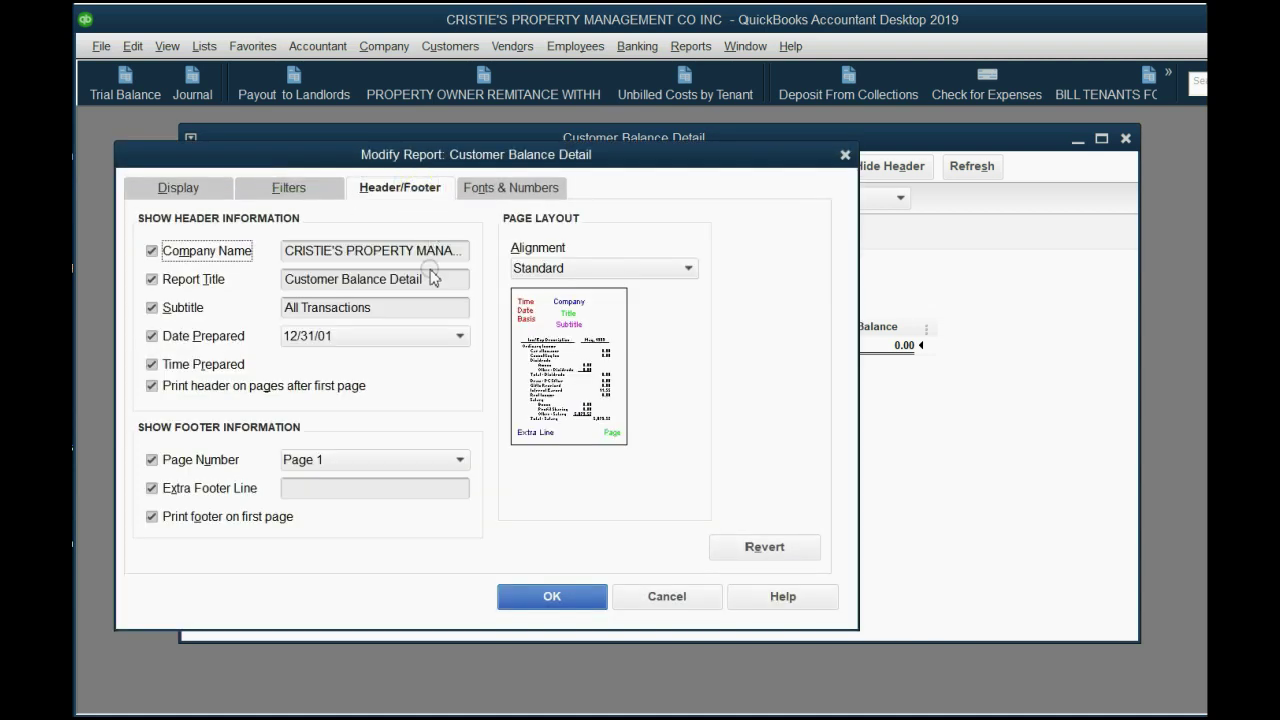
pyautogui.moveTo(430, 279); pyautogui.dragTo(252, 287)
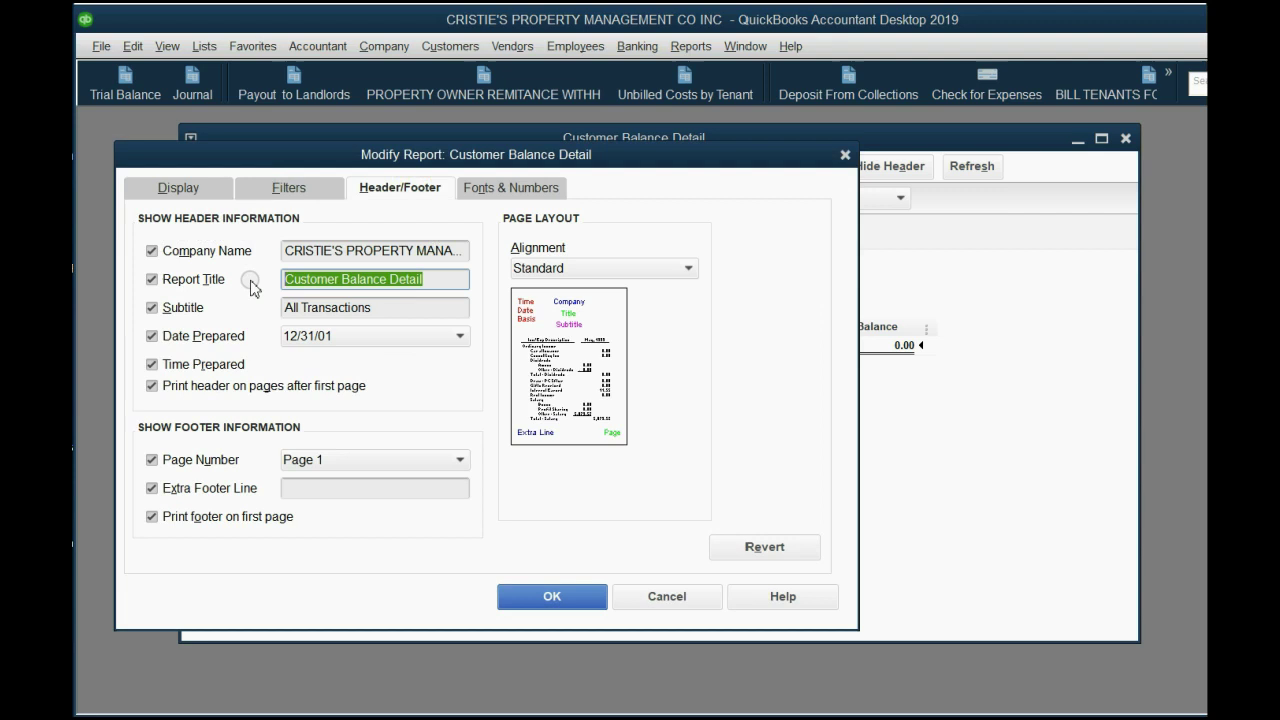
pyautogui.write('rECEIV')
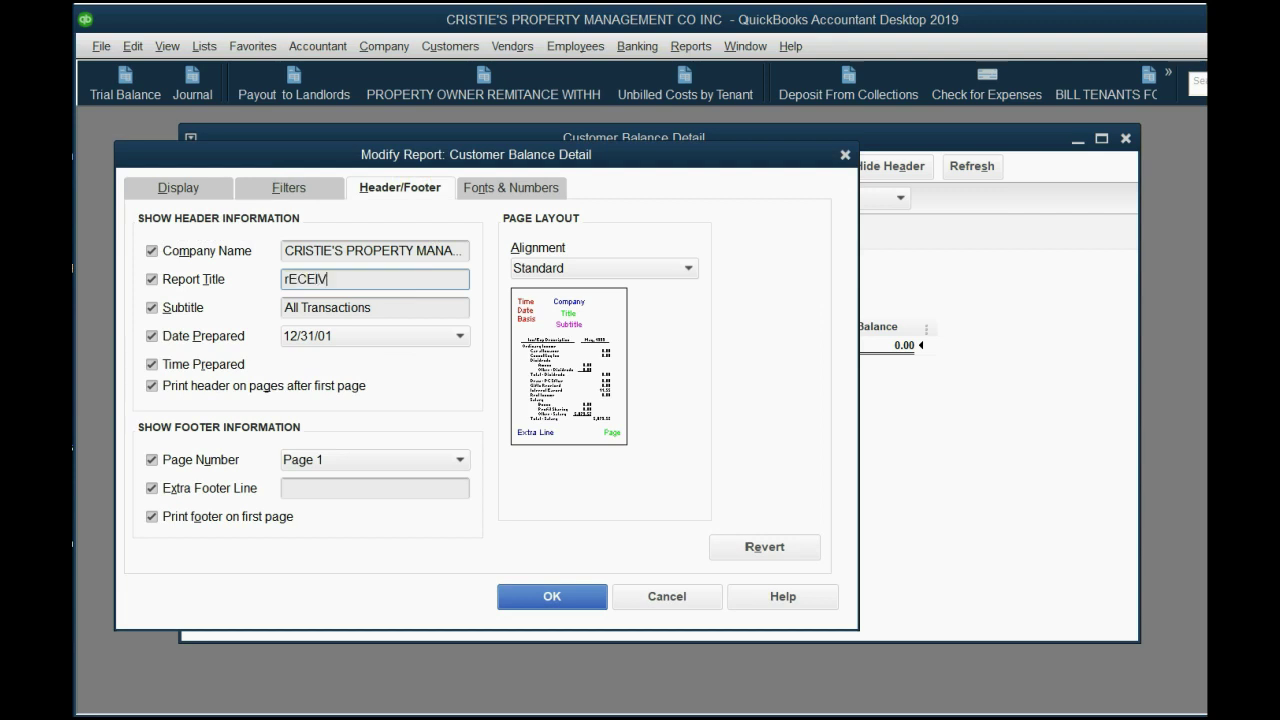
pyautogui.write('ABLE FOR BAD CHECKS')
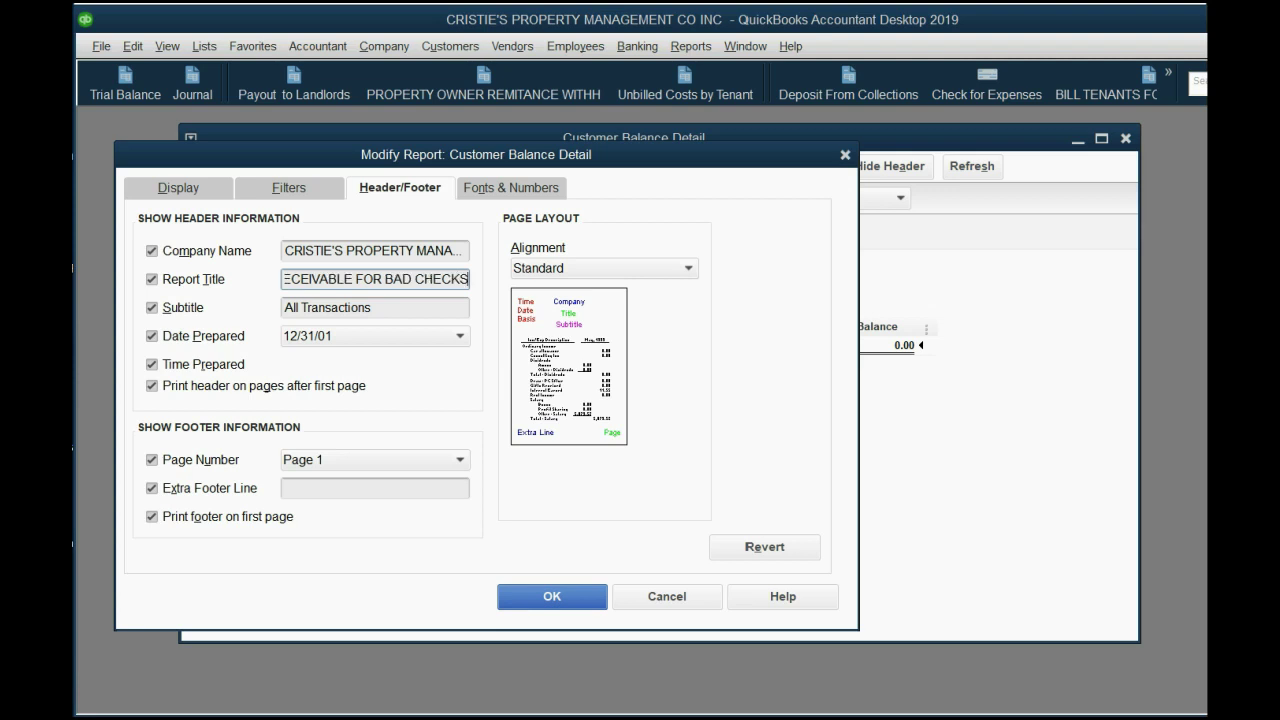
pyautogui.click(552, 596)
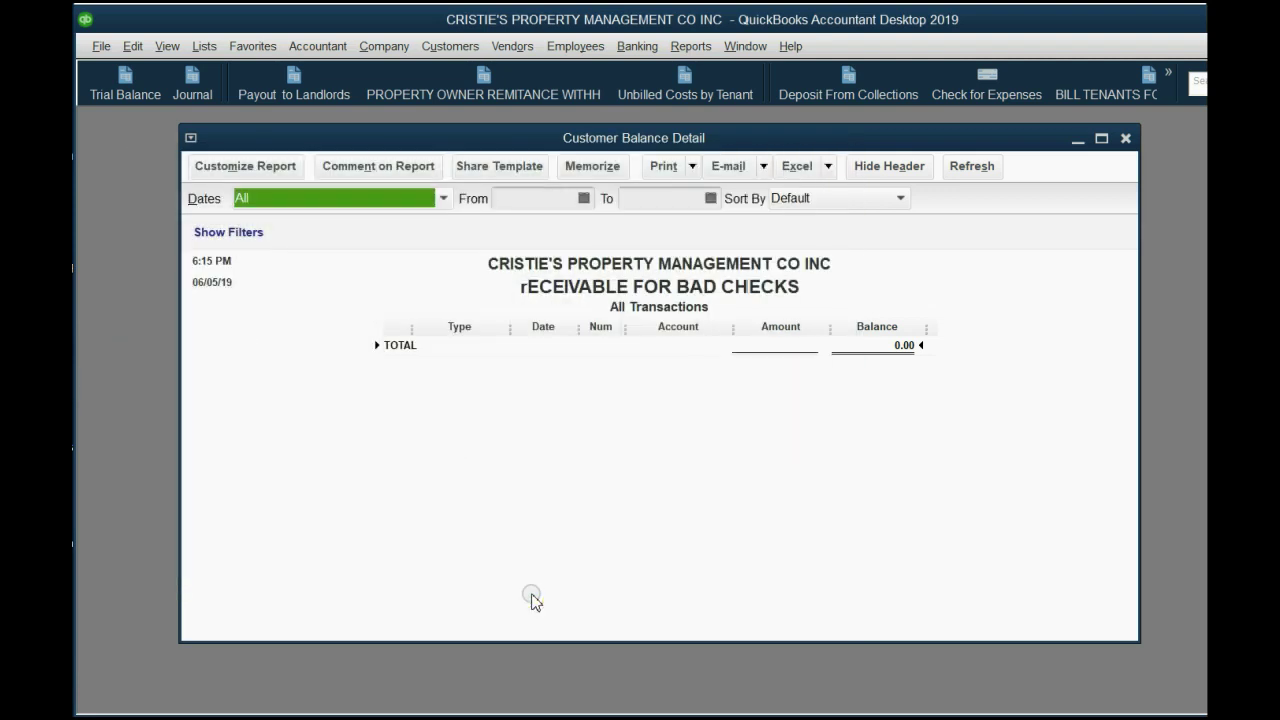
# Add the customized report to the icon bar with the label RECEIVABLE FOR BOUNCED CHECKS and close the report
pyautogui.click(168, 48)
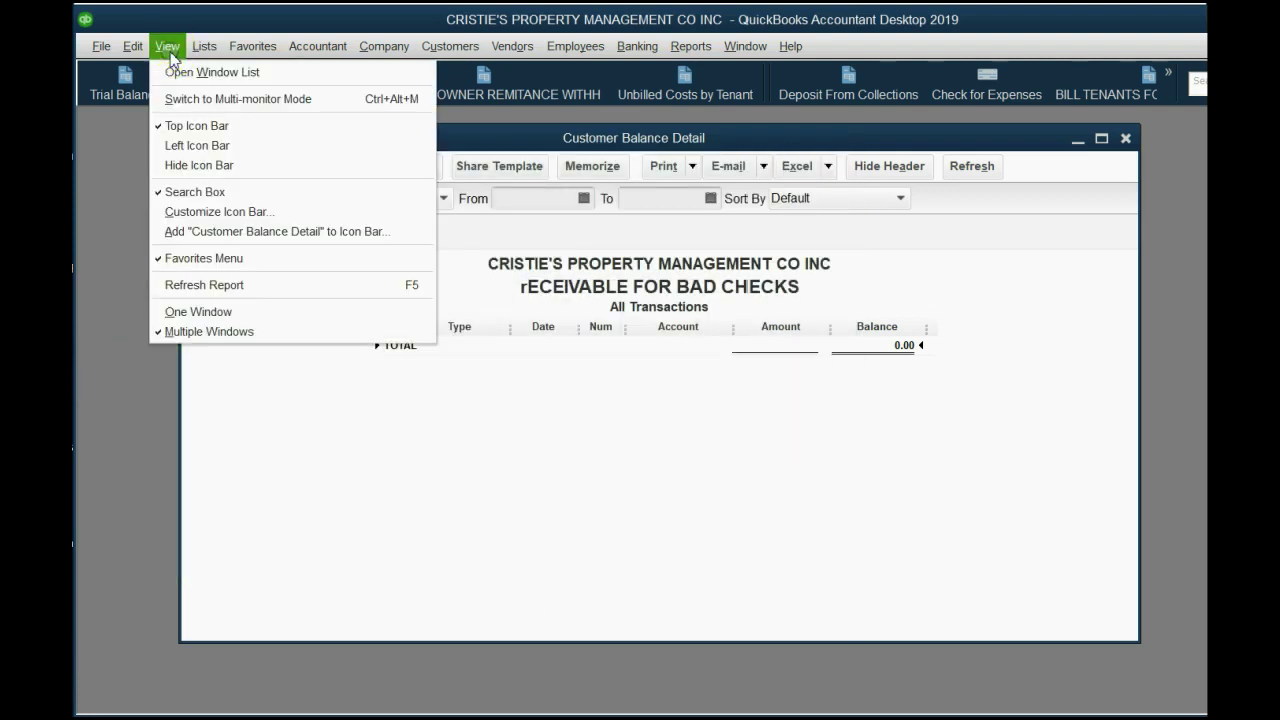
pyautogui.click(273, 232)
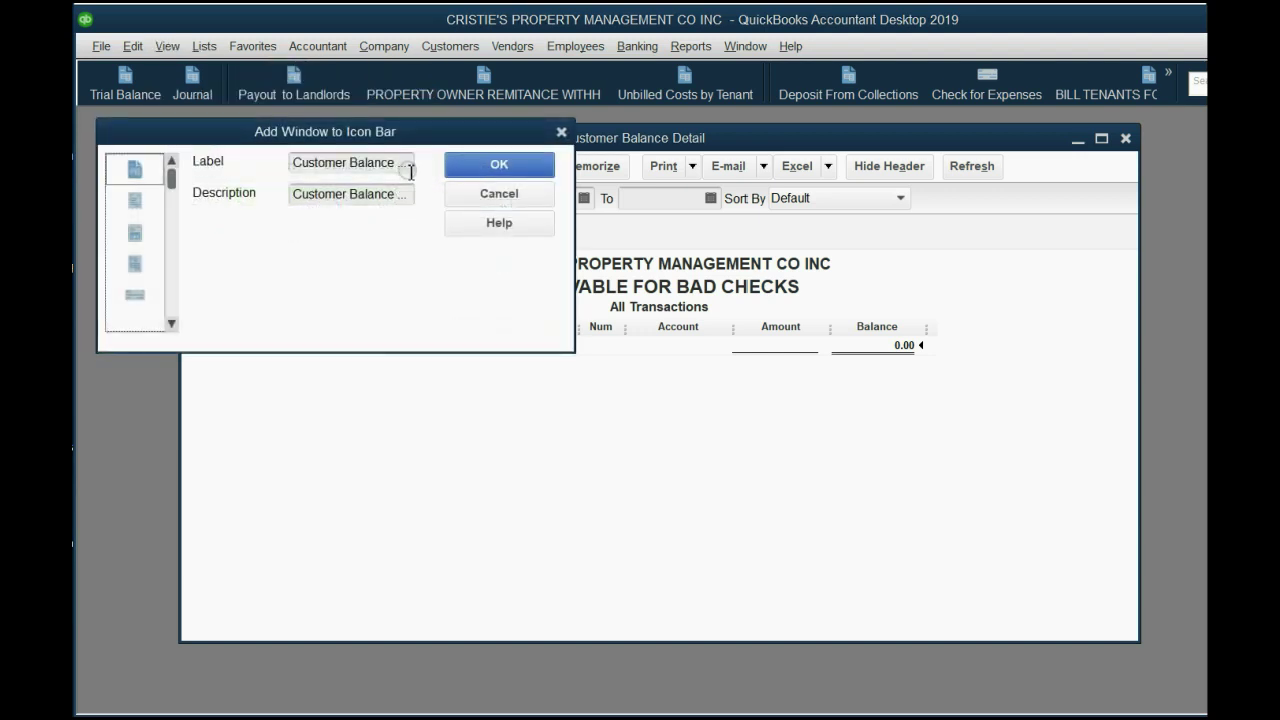
pyautogui.moveTo(410, 163); pyautogui.dragTo(263, 131)
pyautogui.press('BackSpace')
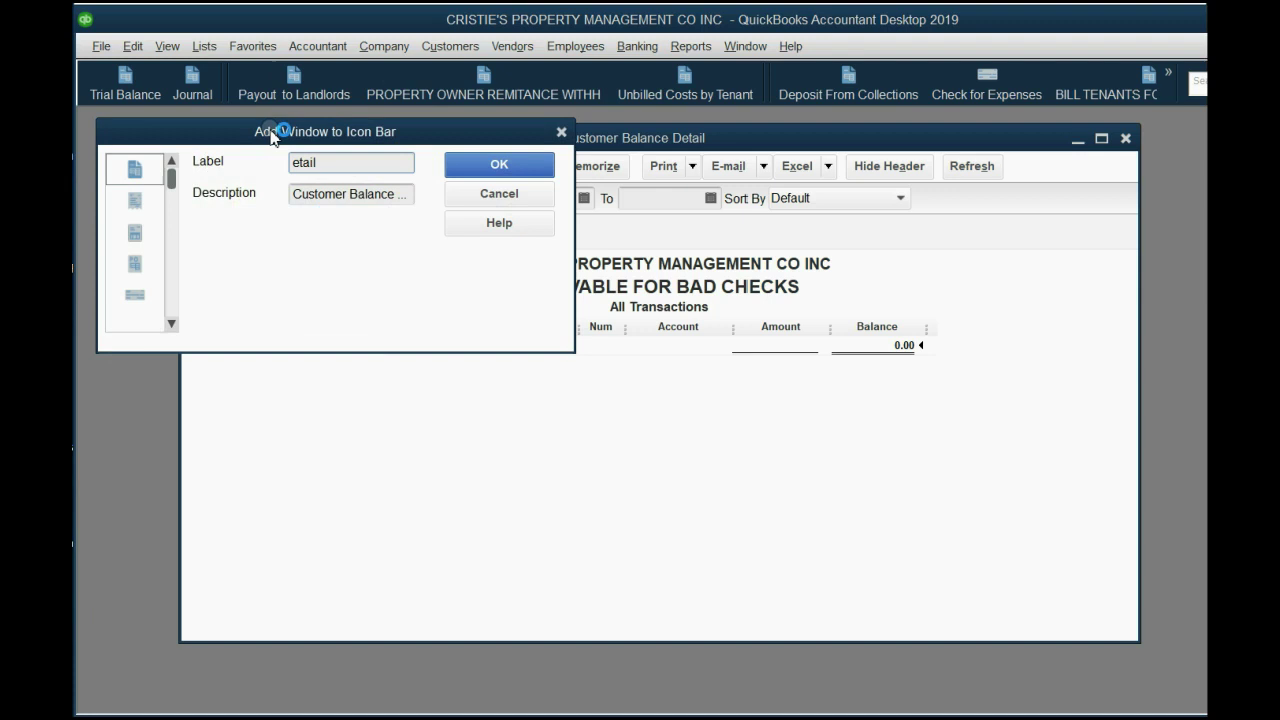
pyautogui.press('Delete')
pyautogui.press('Delete')
pyautogui.press('Delete')
pyautogui.press('Delete')
pyautogui.press('Delete')
pyautogui.write('RECEIV')
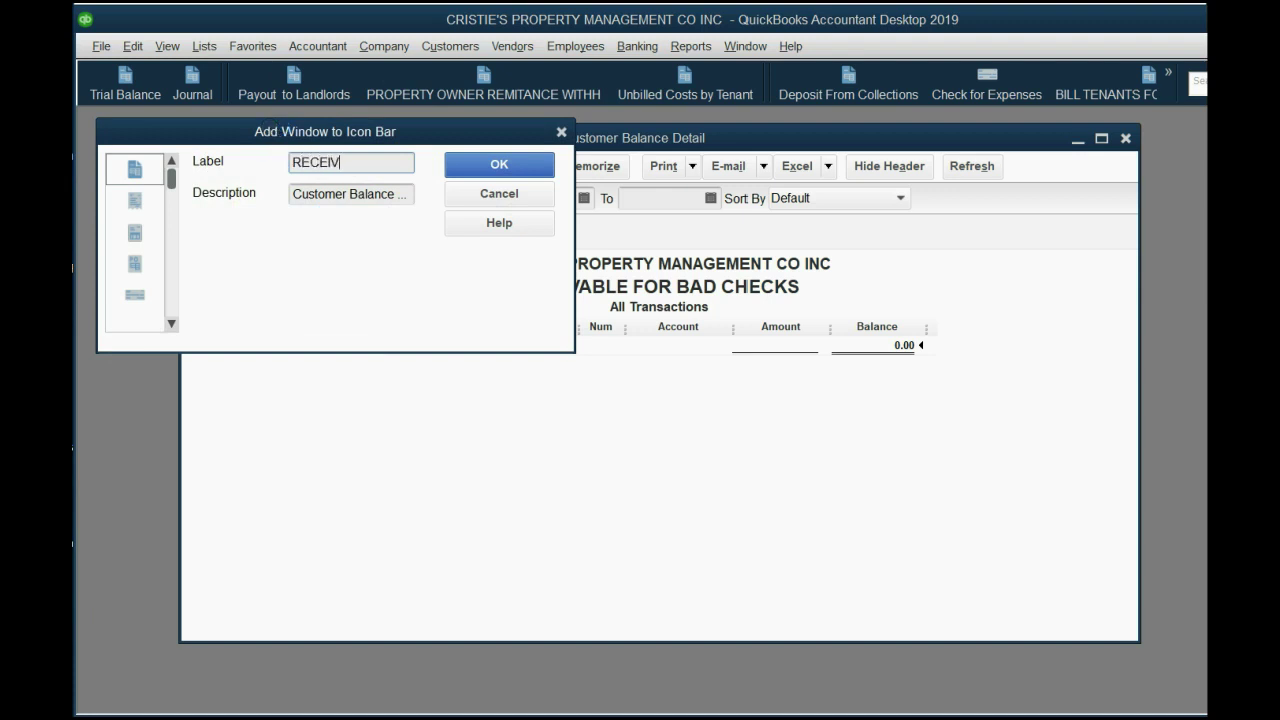
pyautogui.write('ABLE FOR BOU')
pyautogui.write('NCED CHE')
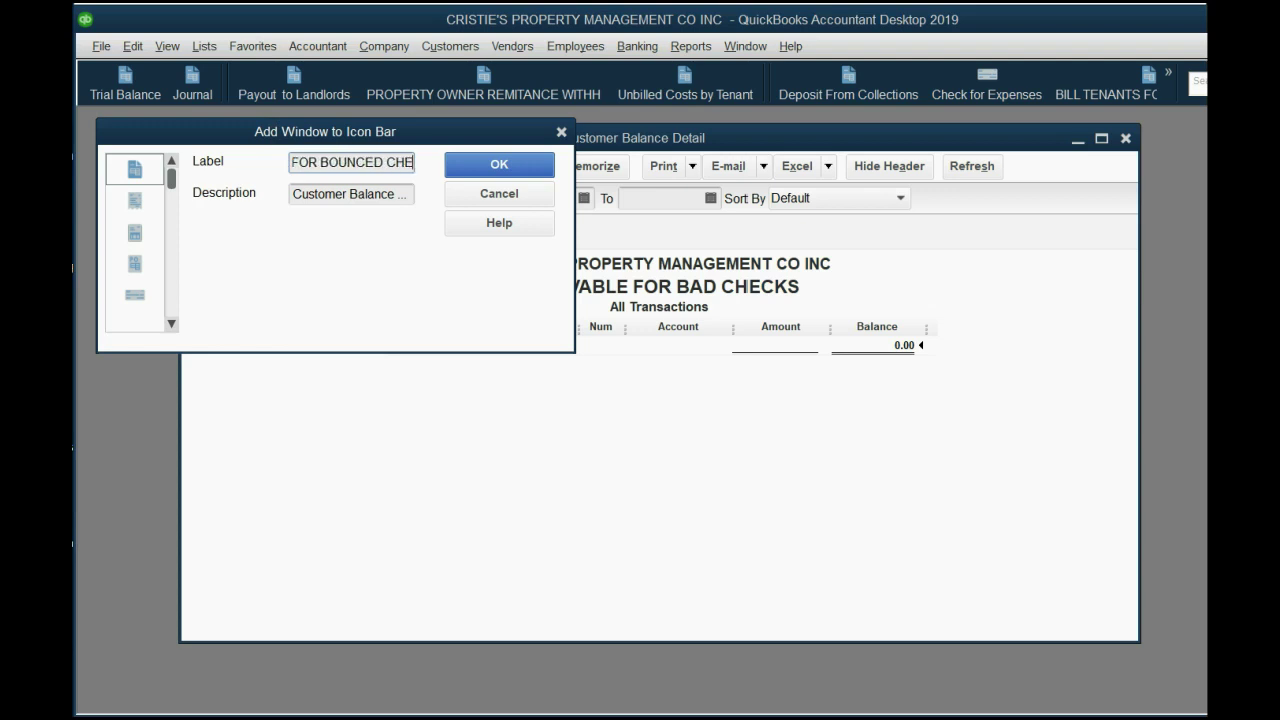
pyautogui.write('CKS')
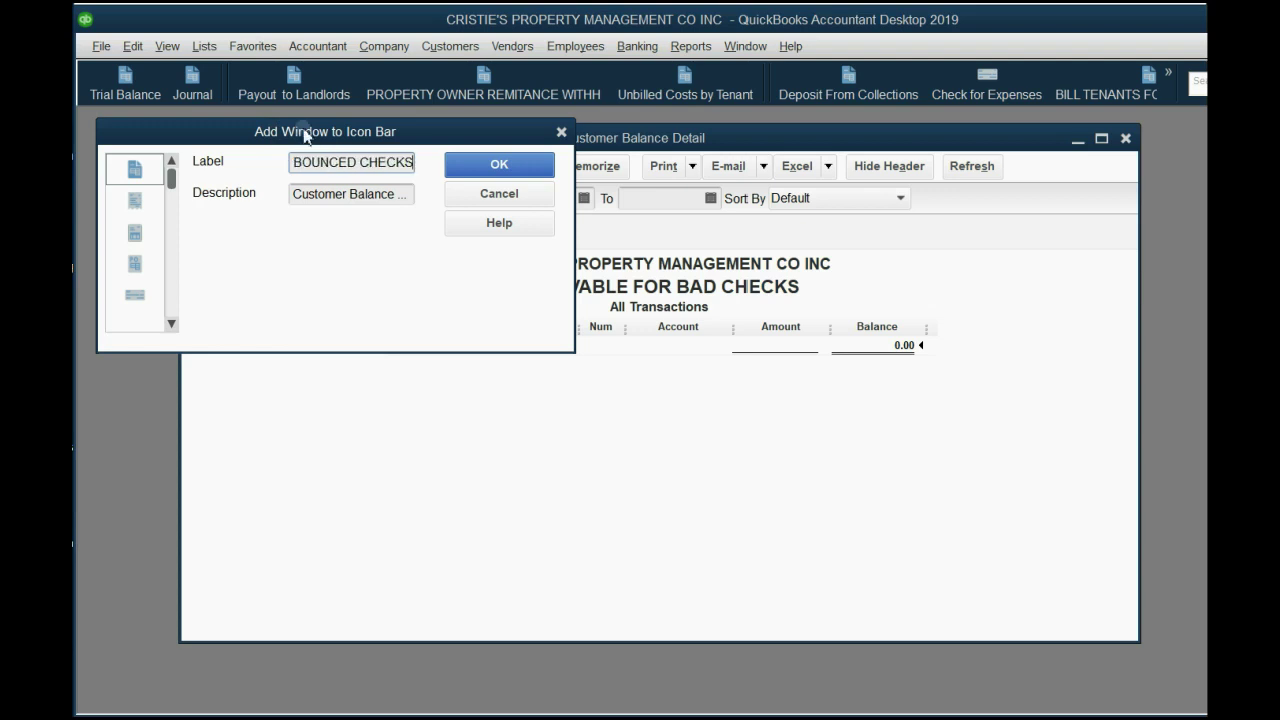
pyautogui.click(484, 163)
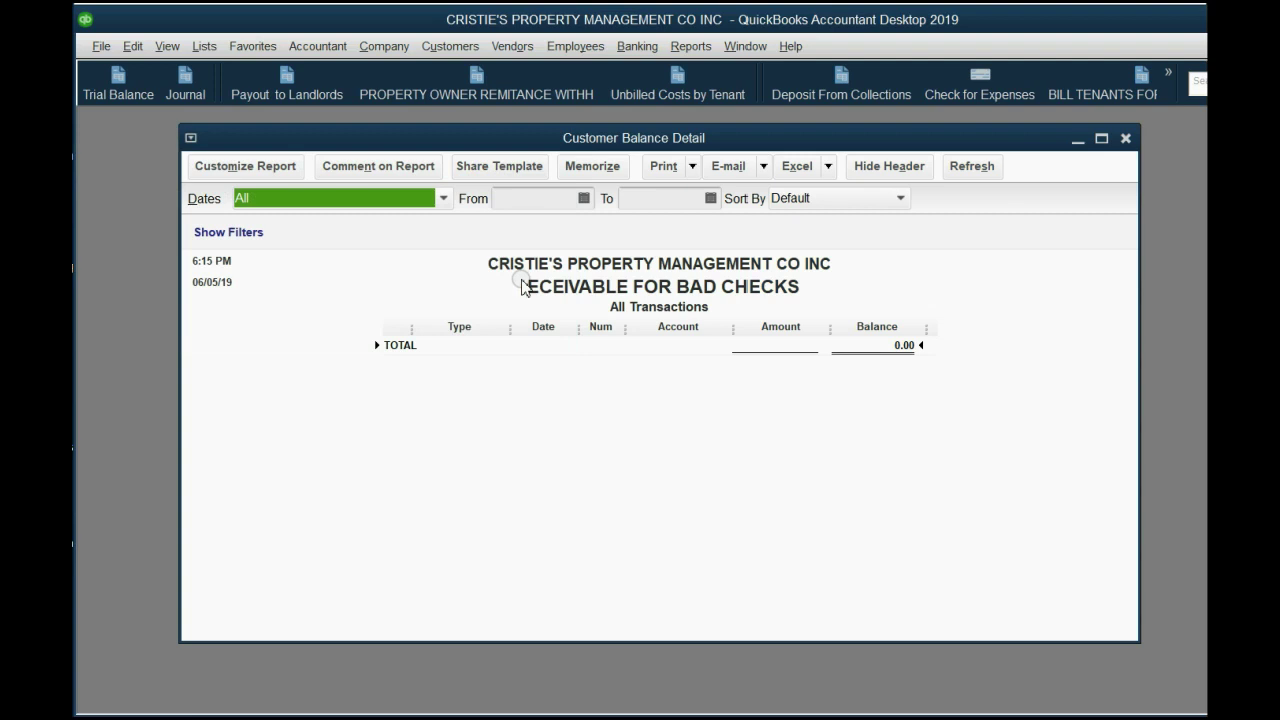
pyautogui.press('Escape')
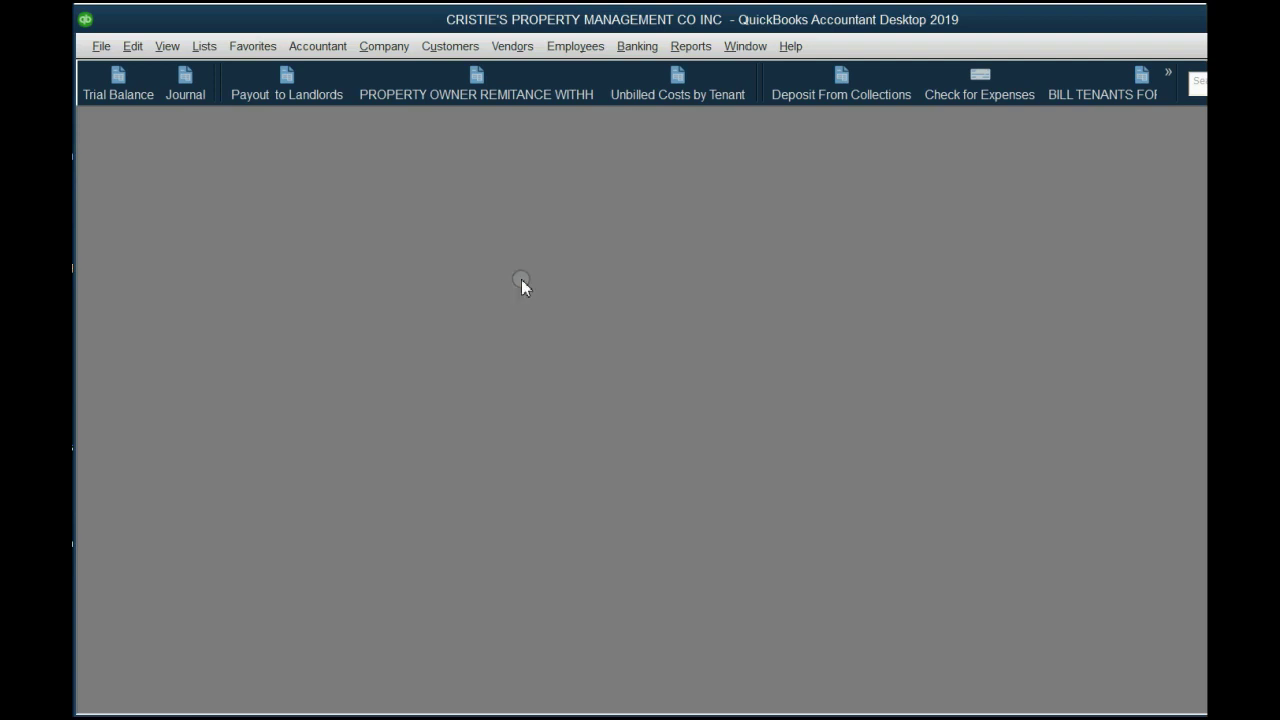
# Switch to the PowerPoint slide show, reveal the June 1 rent deposit example, and return to QuickBooks
pyautogui.hotkey('alt', 'Tab')
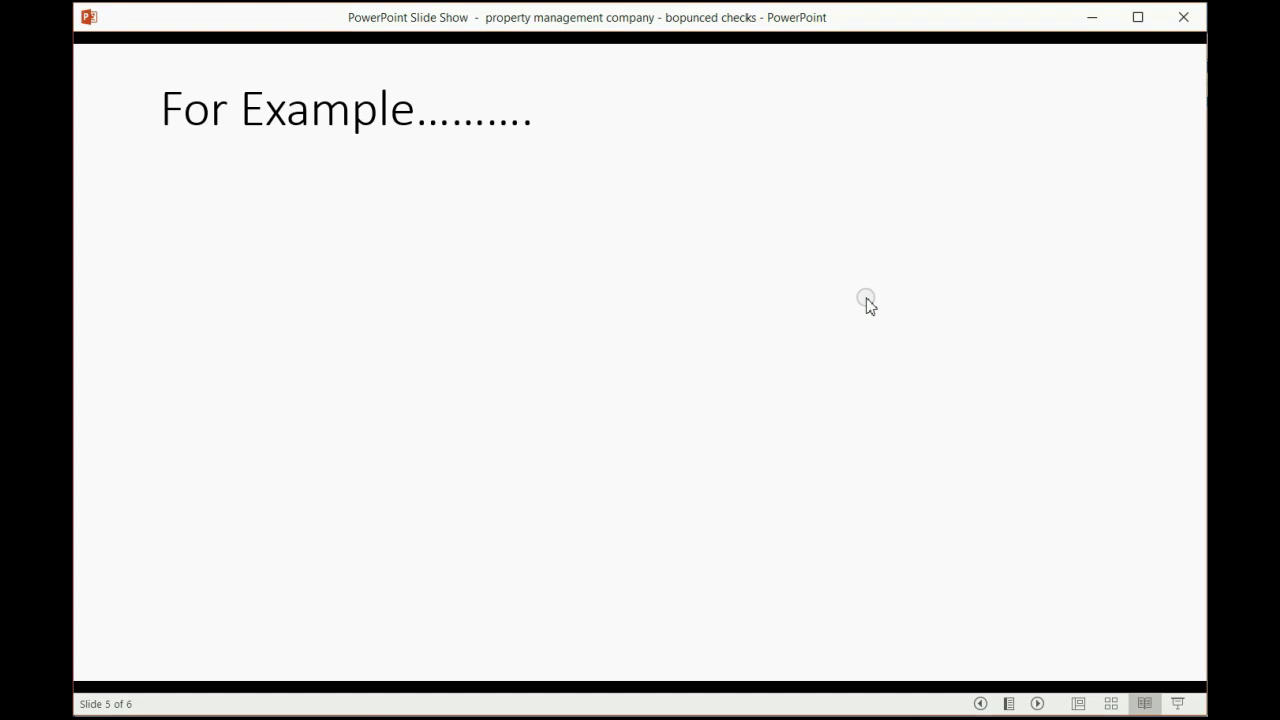
pyautogui.click(867, 300)
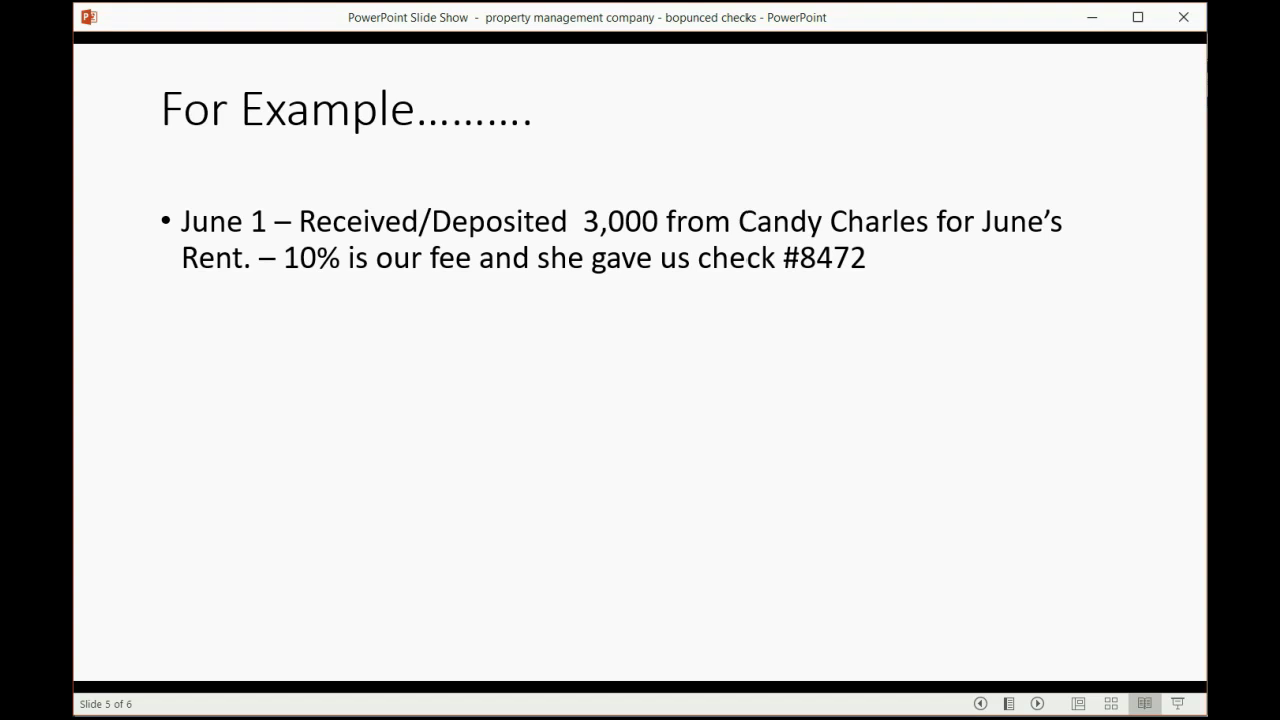
pyautogui.hotkey('alt', 'Tab')
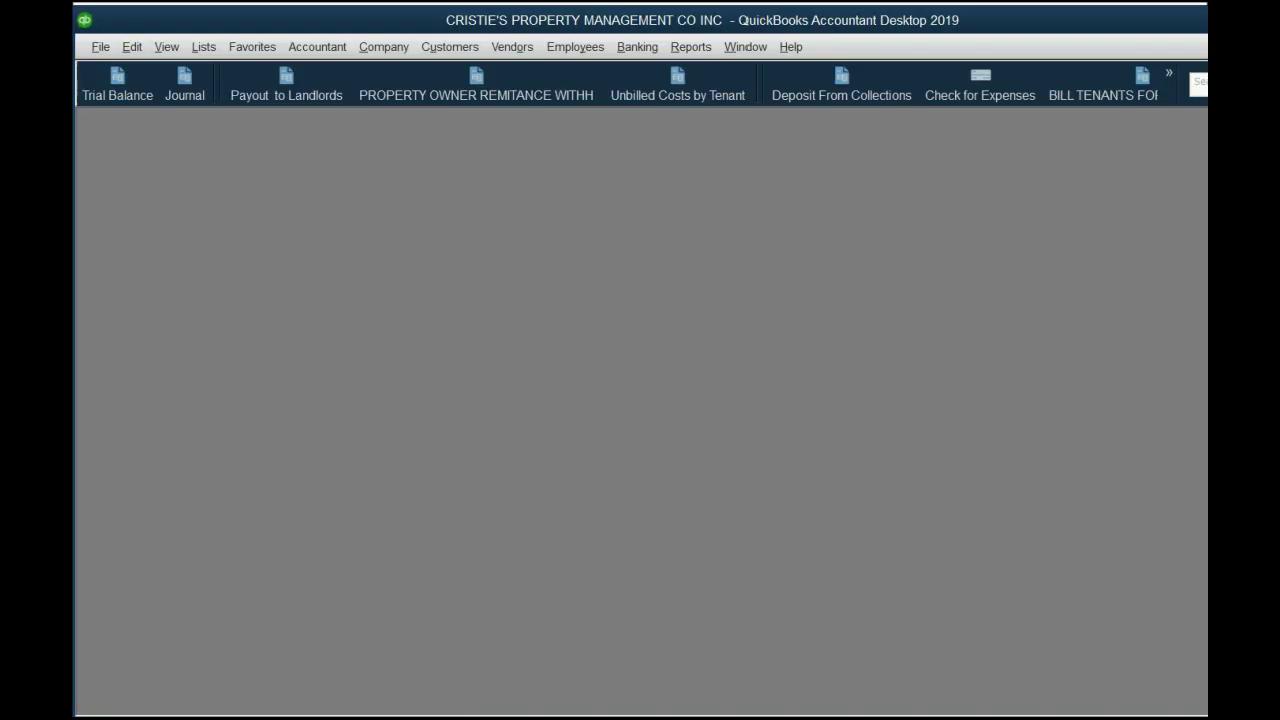
# Open the Payout to Landlords report and start a deposit into CHASE BUSINESS BANK ACCOUNT dated 06/01/2019
pyautogui.click(276, 80)
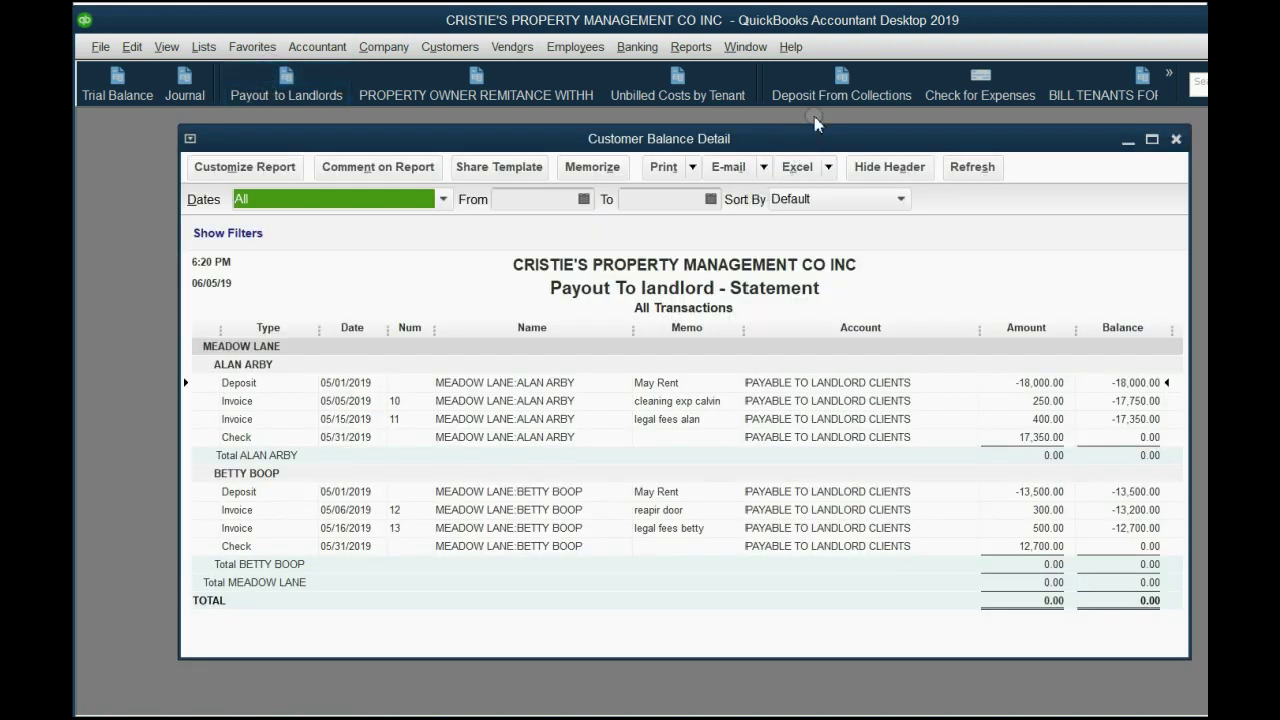
pyautogui.click(830, 95)
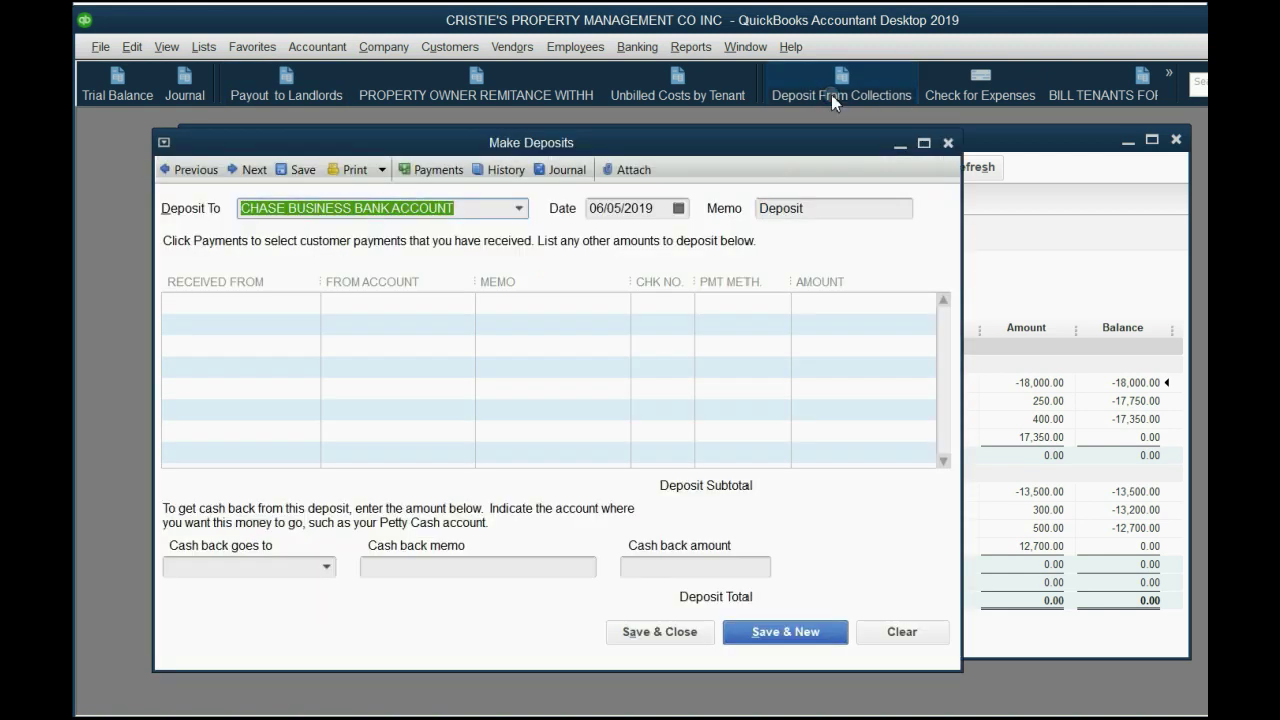
pyautogui.click(678, 208)
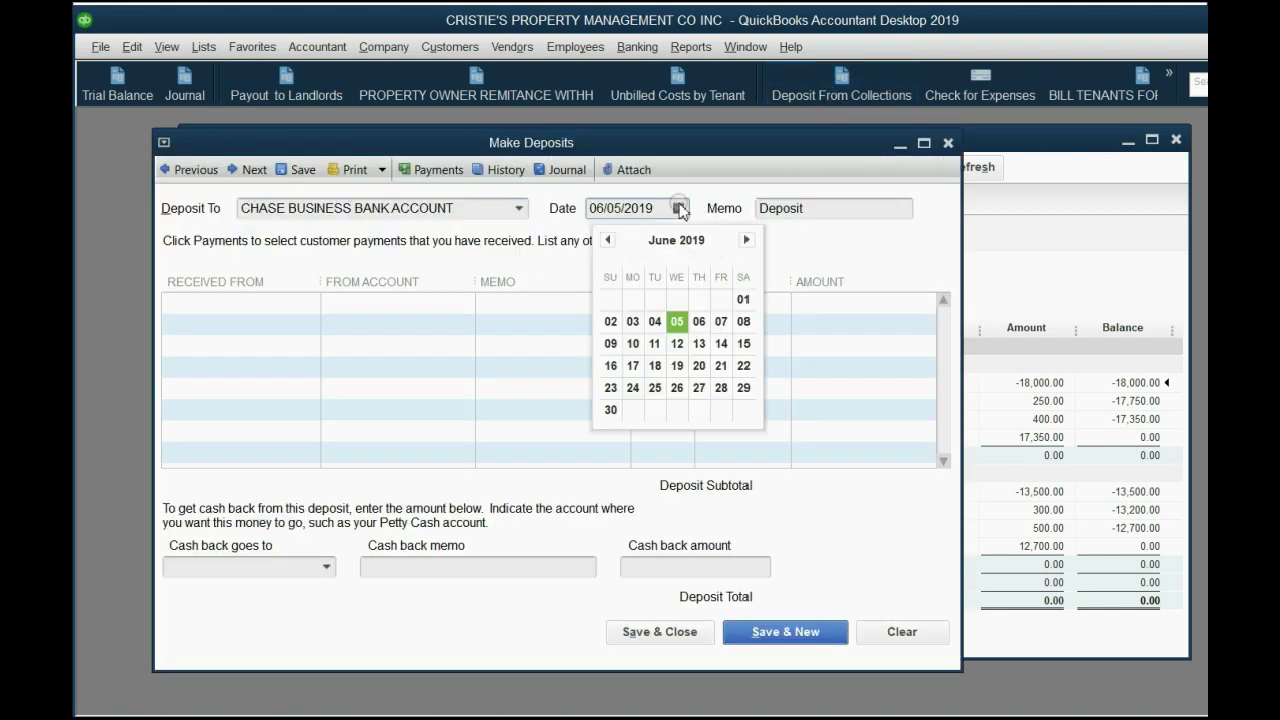
pyautogui.click(743, 297)
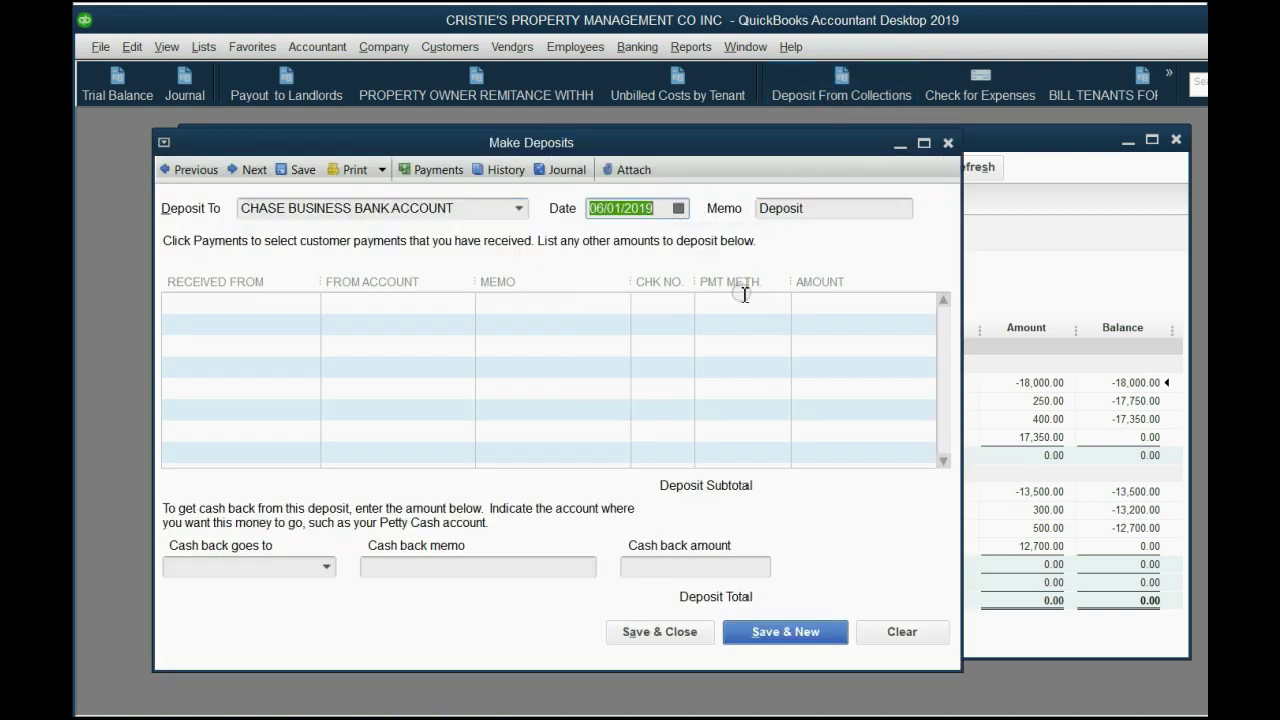
pyautogui.click(519, 208)
pyautogui.click(368, 266)
# On the first deposit line, choose the third tenant job under MEADOW LANE as payer and enter check number 8472
pyautogui.click(294, 303)
pyautogui.click(308, 302)
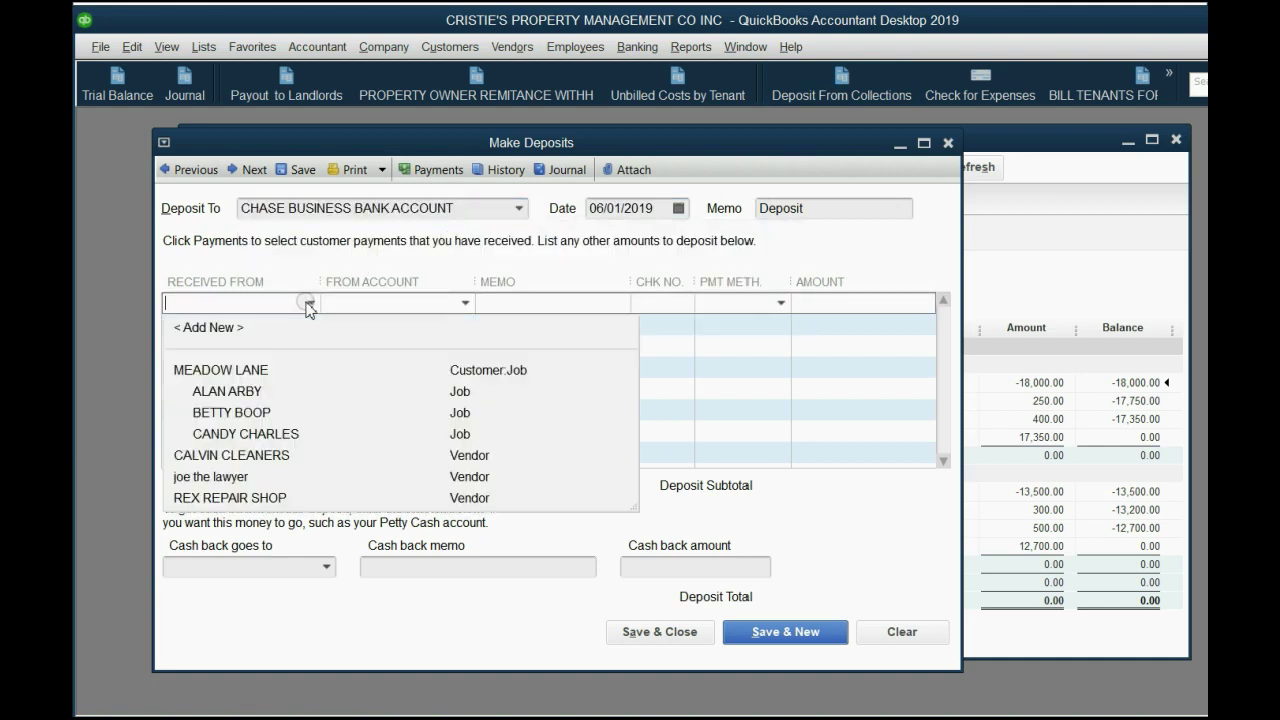
pyautogui.click(252, 434)
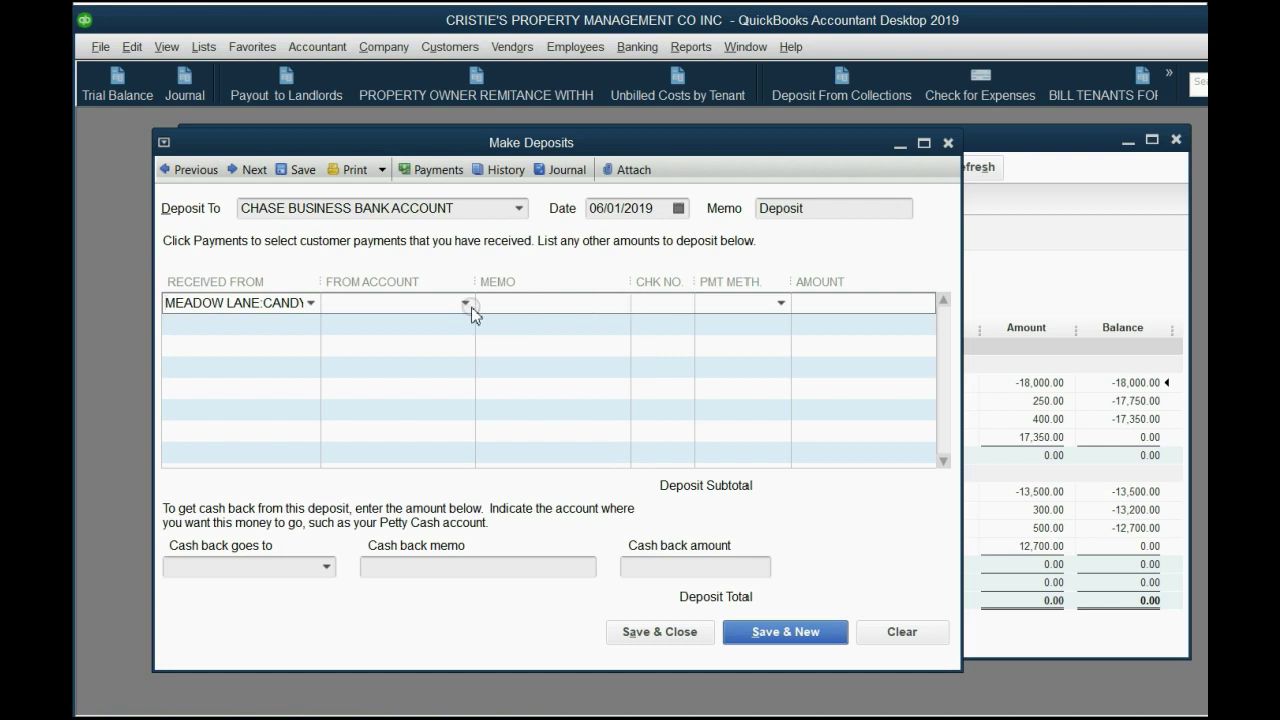
pyautogui.click(651, 302)
pyautogui.write('8472')
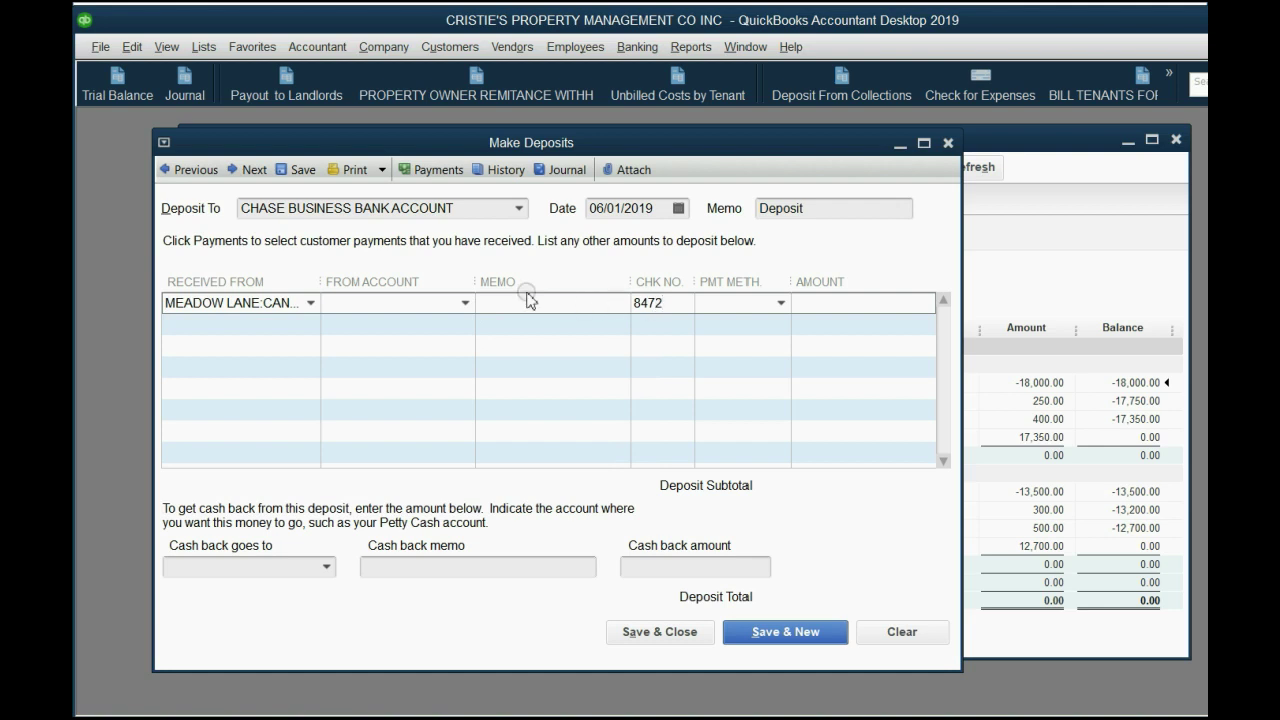
# Assign the first deposit line to PAYABLE TO LANDLORD CLIENTS with an amount of 2,700.00
pyautogui.click(466, 302)
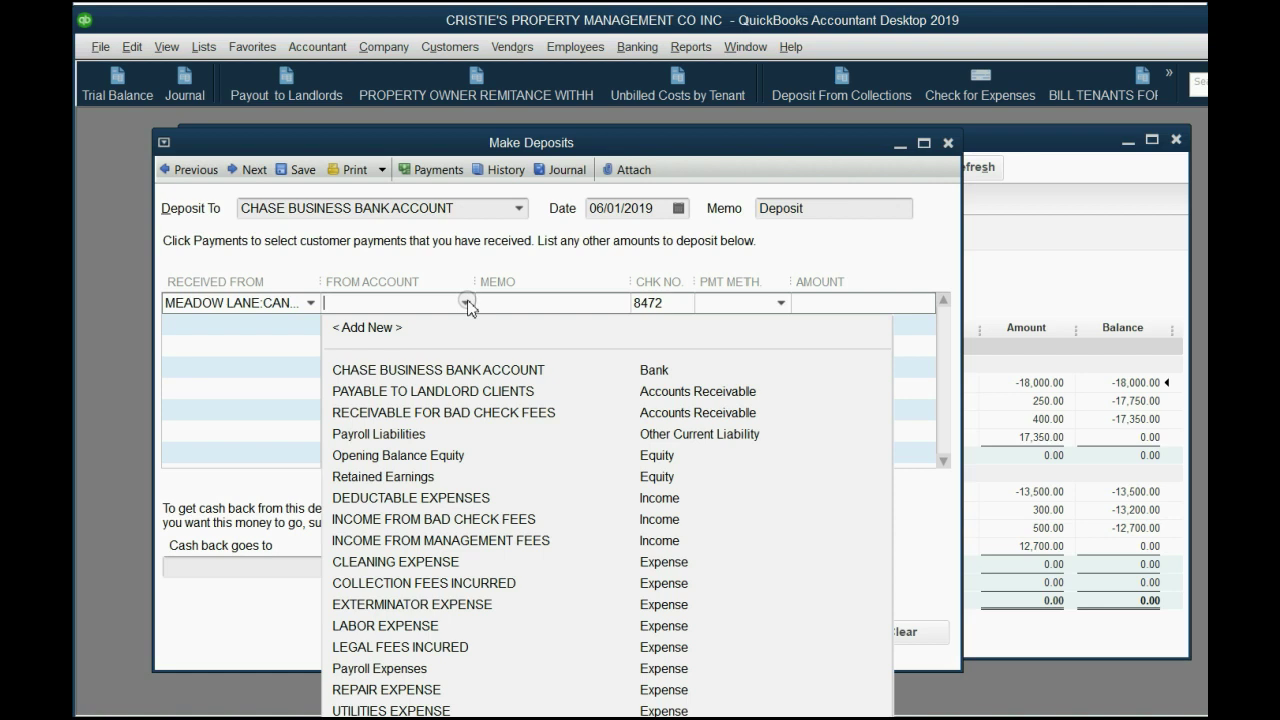
pyautogui.click(468, 396)
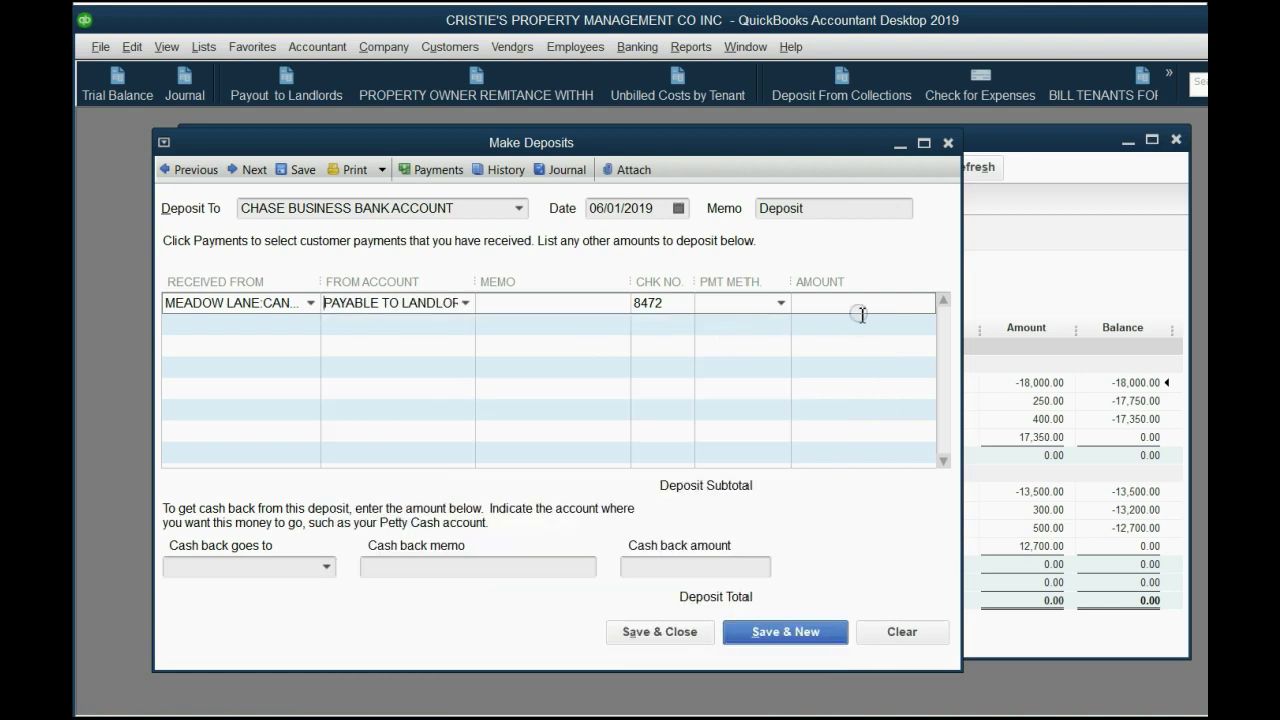
pyautogui.click(830, 305)
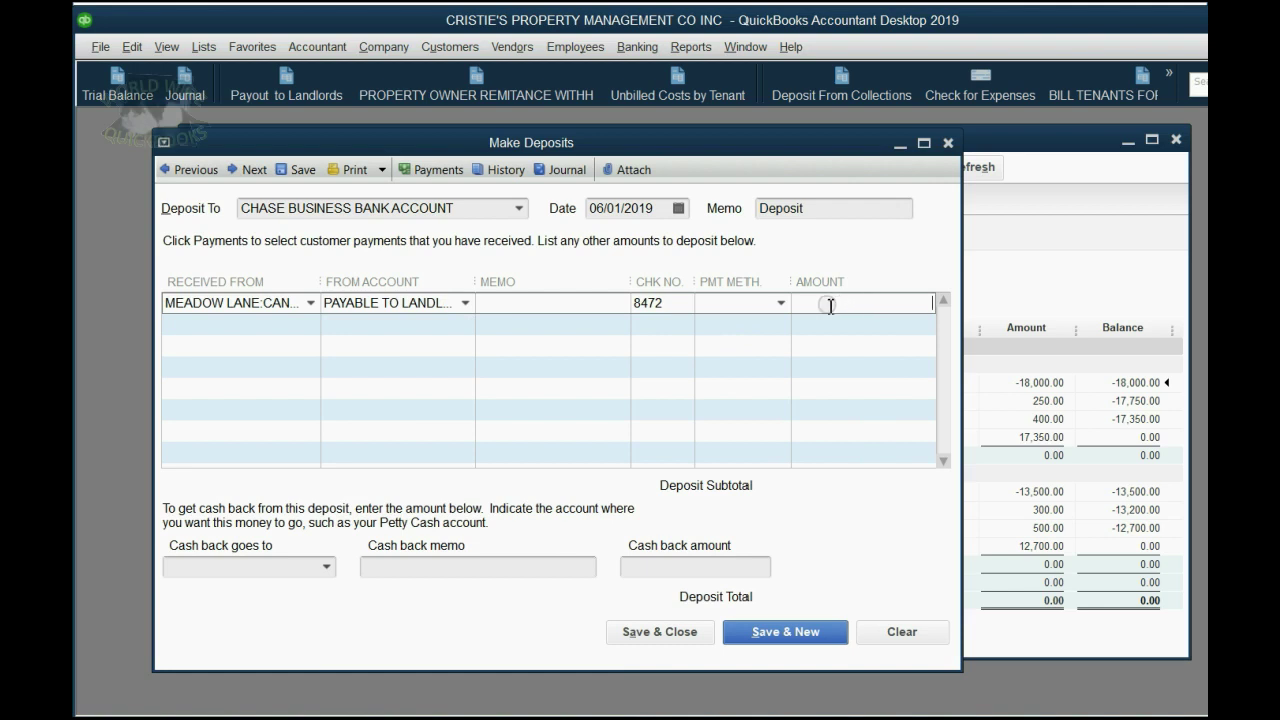
pyautogui.write('2700')
pyautogui.press('Tab')
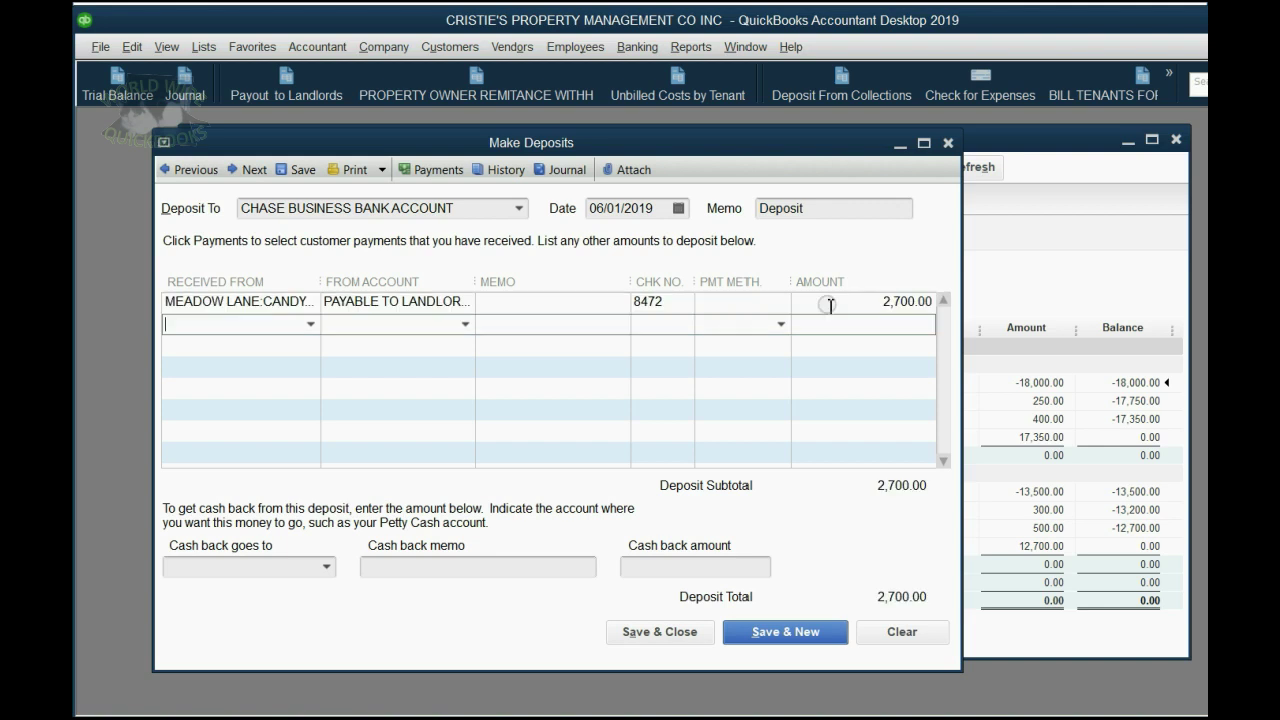
# Add a second deposit line for the same MEADOW LANE tenant, assigned to INCOME FROM MANAGEMENT FEES for 300.00, and save the deposit
pyautogui.click(313, 326)
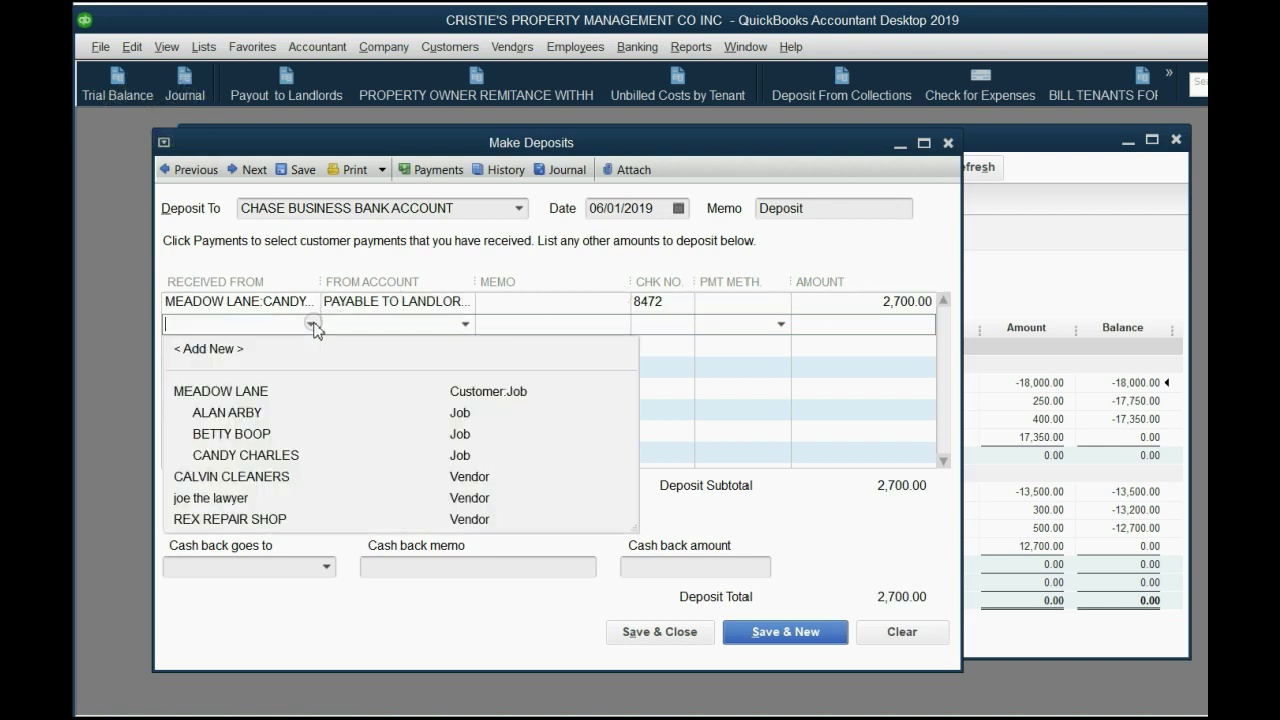
pyautogui.click(314, 456)
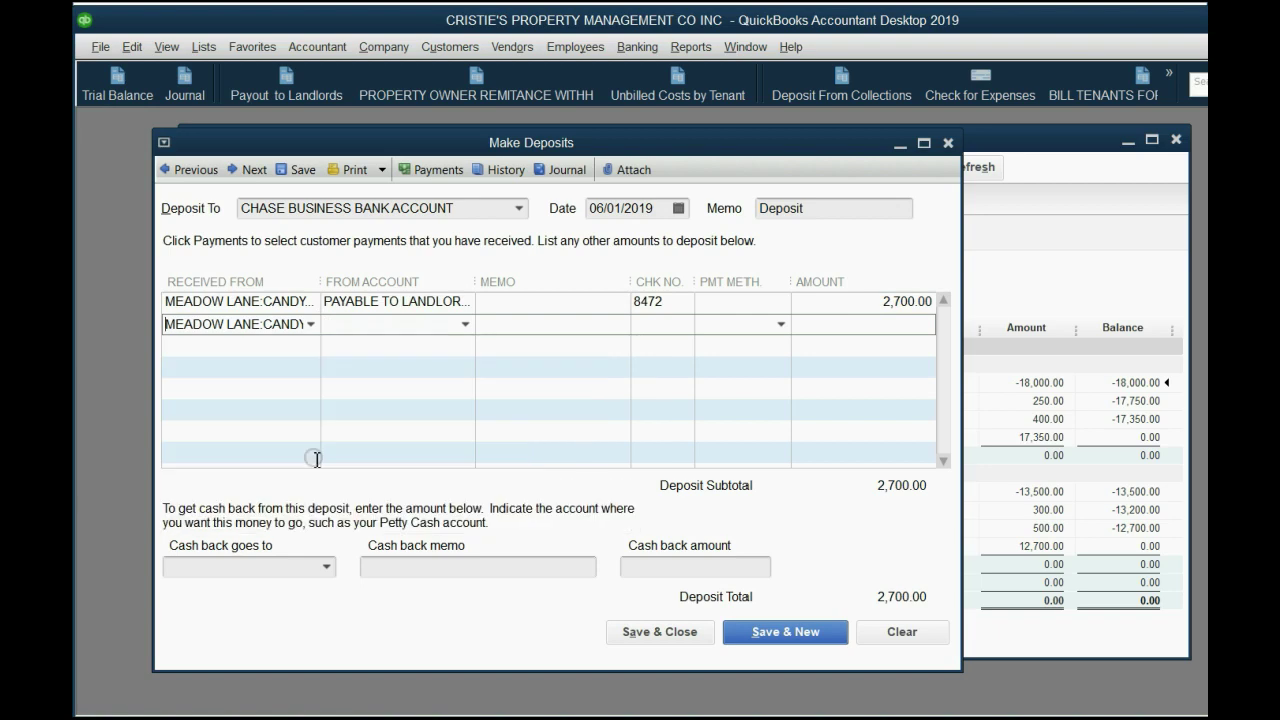
pyautogui.click(465, 324)
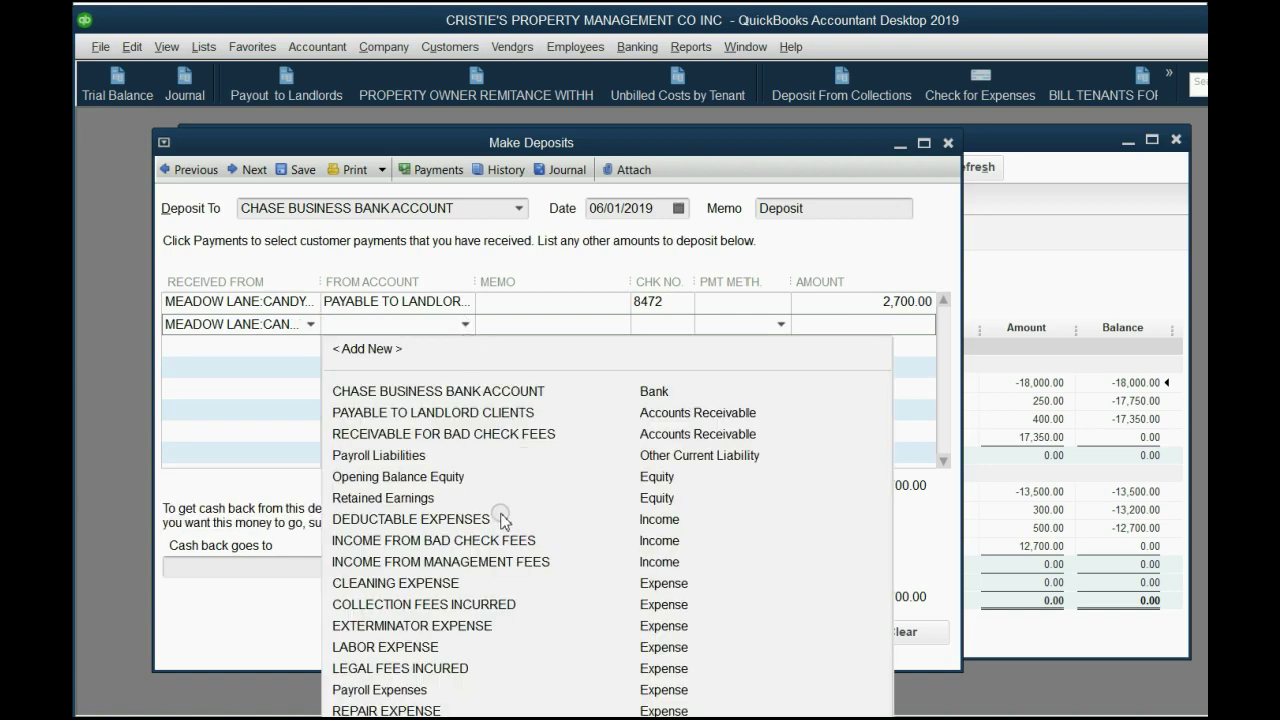
pyautogui.click(528, 563)
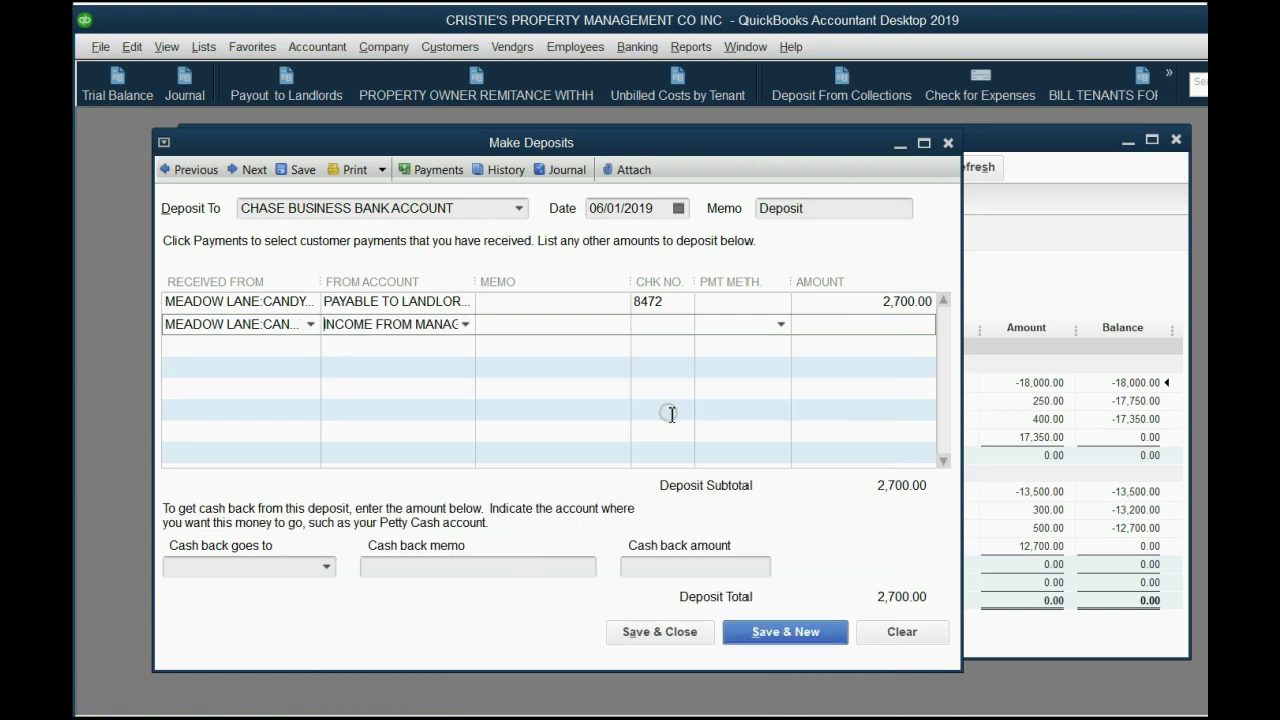
pyautogui.click(860, 326)
pyautogui.write('300')
pyautogui.press('Tab')
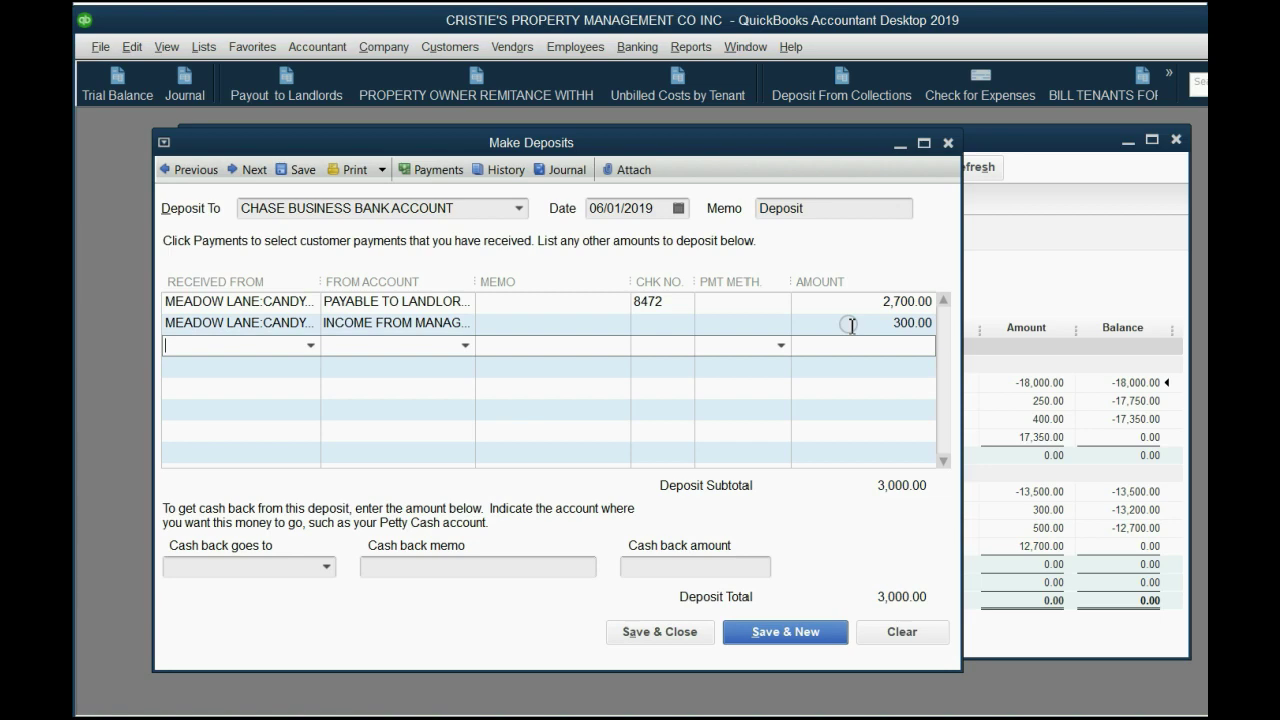
pyautogui.click(686, 631)
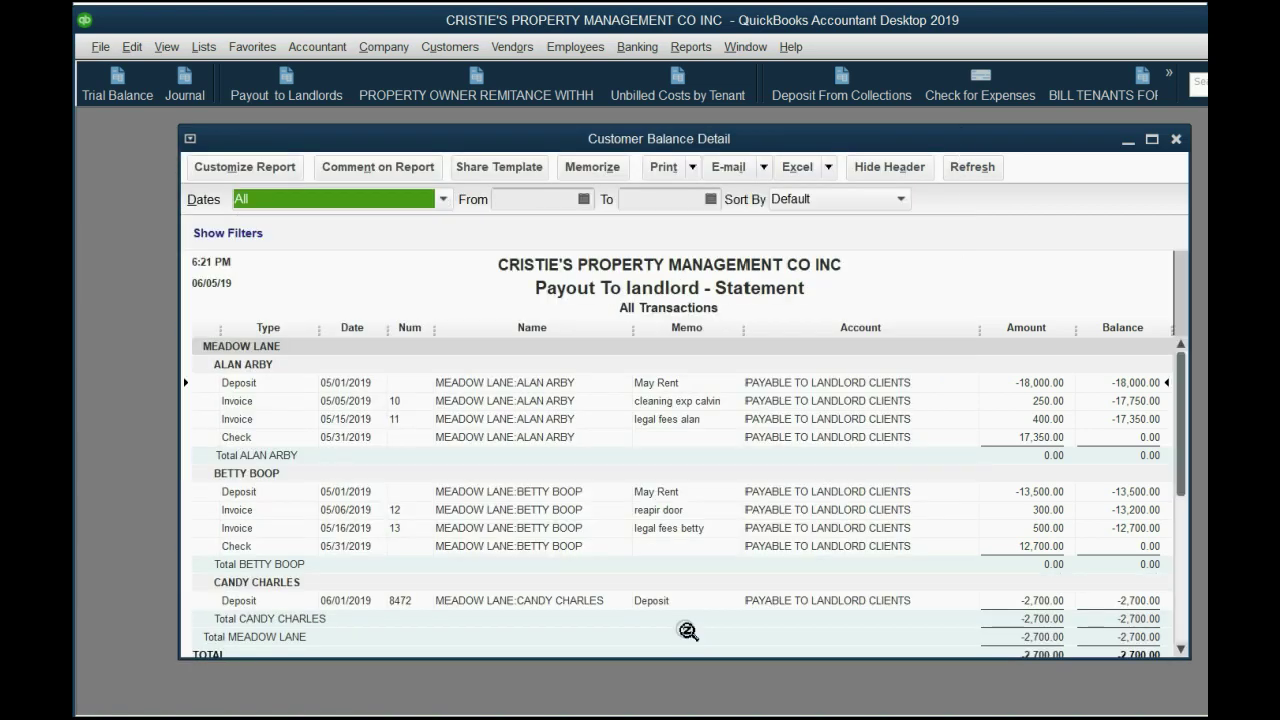
# Review the deposit in the Payout to Landlords report, the Trial Balance and the CHASE BUSINESS BANK ACCOUNT transactions, and close the reports
pyautogui.moveTo(706, 660); pyautogui.dragTo(706, 680)
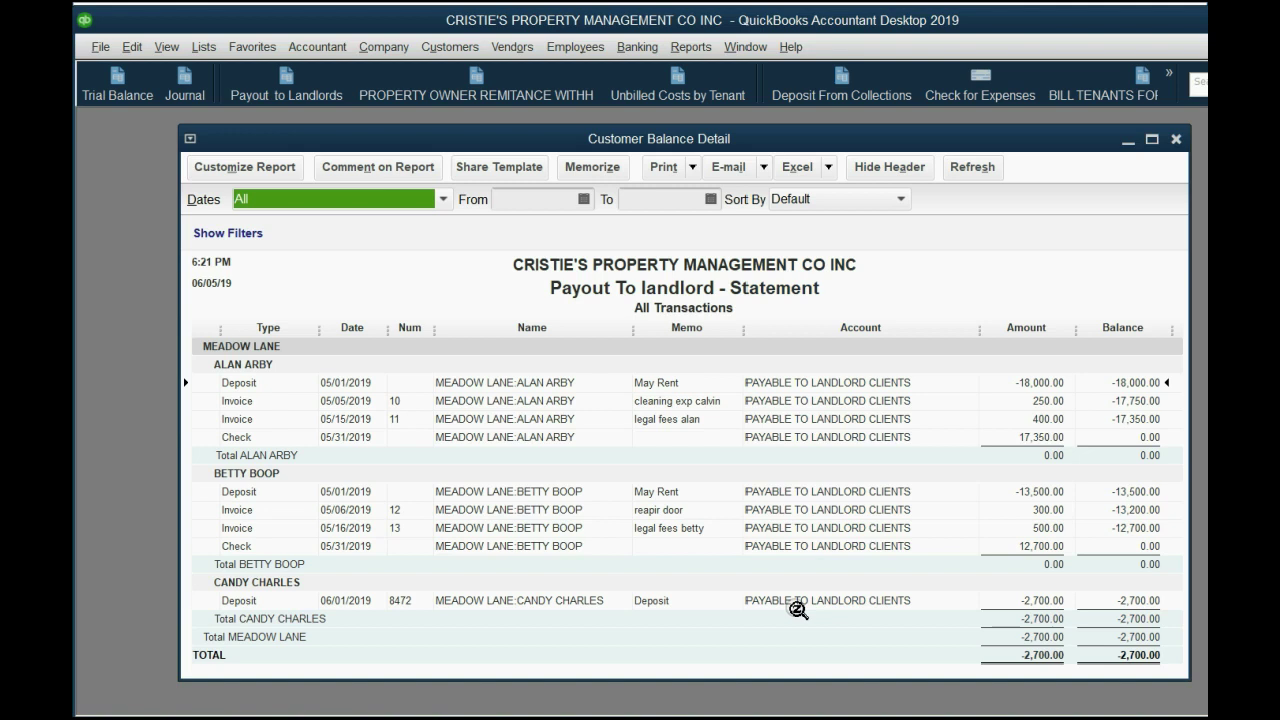
pyautogui.click(122, 92)
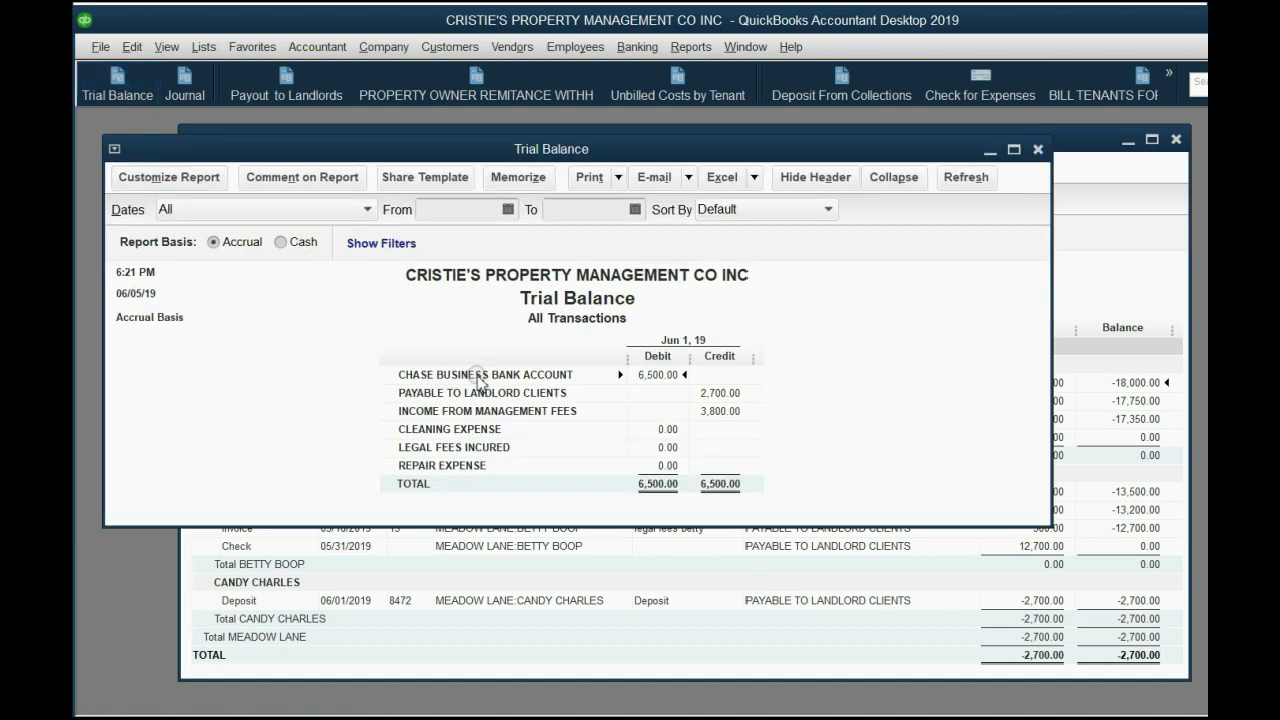
pyautogui.doubleClick(657, 376)
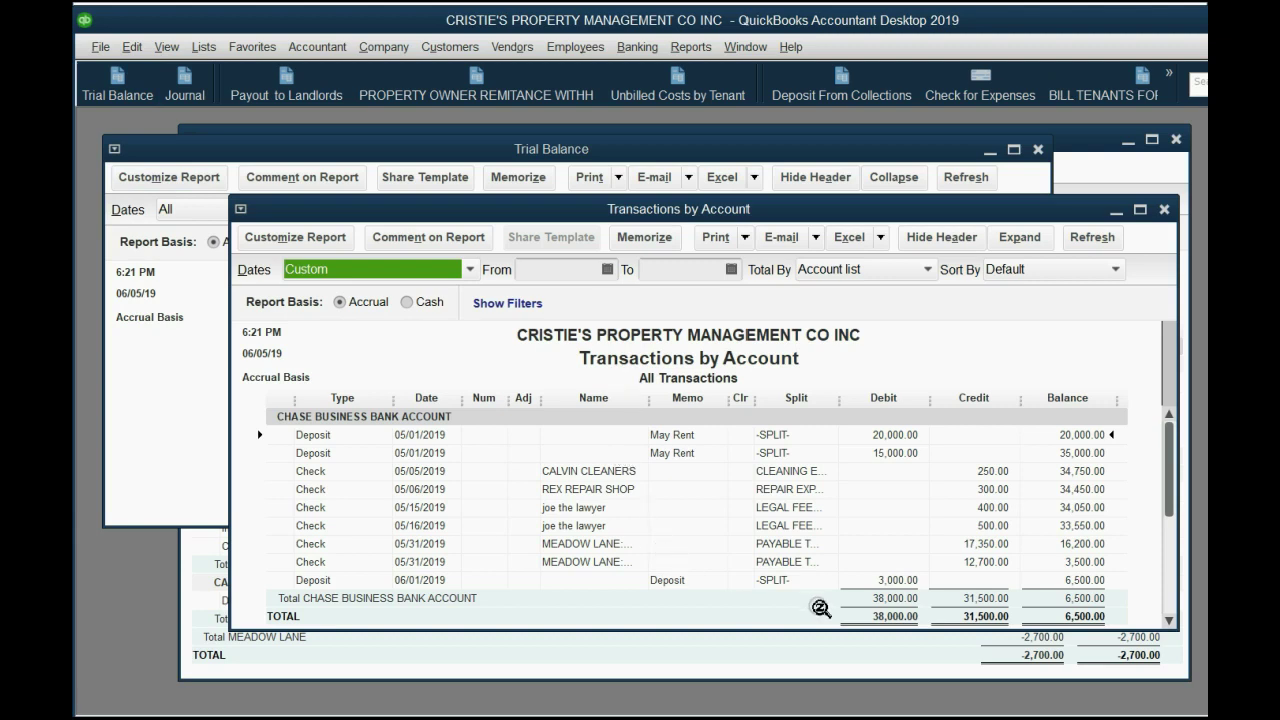
pyautogui.click(895, 582)
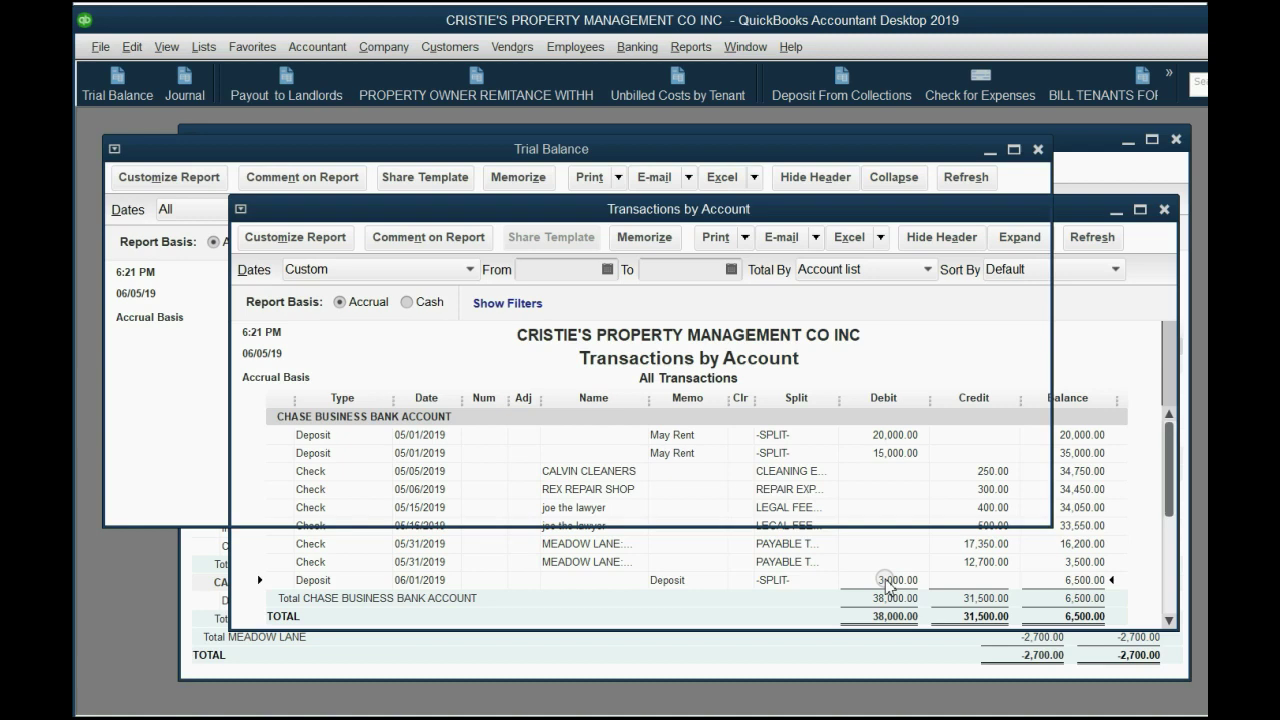
pyautogui.press('Escape')
pyautogui.press('Escape')
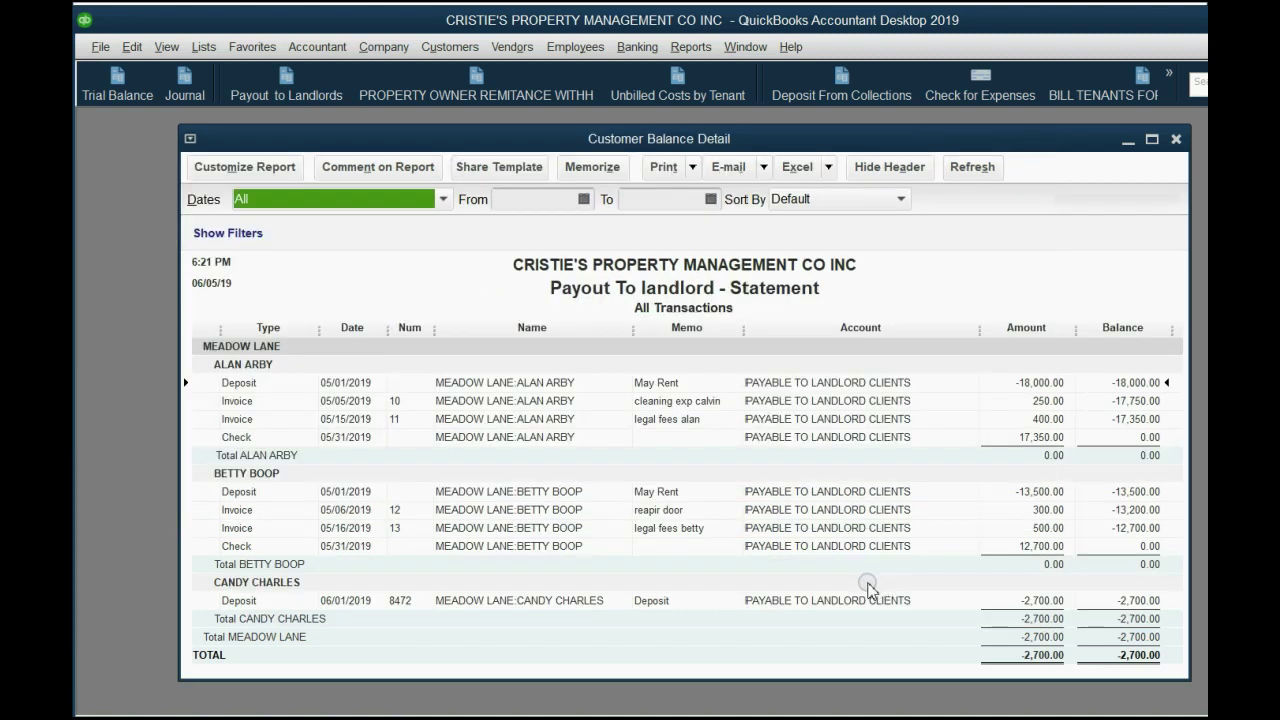
pyautogui.press('Escape')
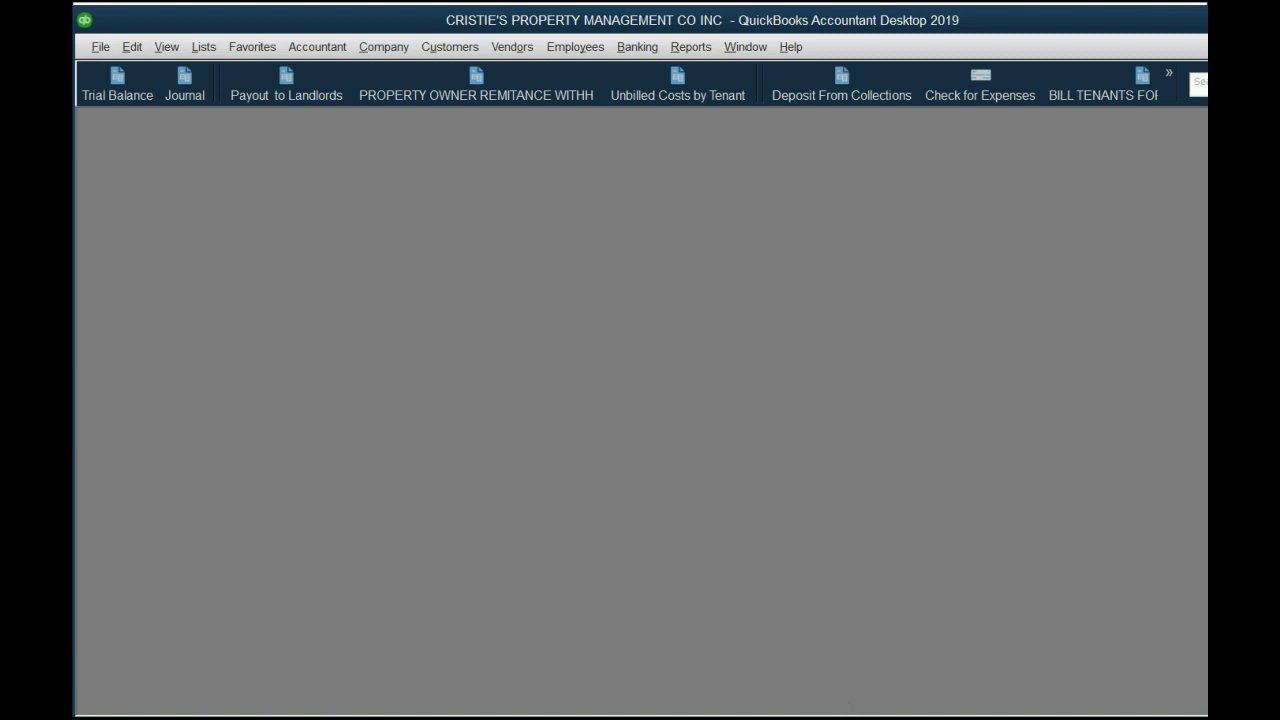
# Switch to the PowerPoint slide show, reveal the remaining points of the bounced check example, and return to QuickBooks
pyautogui.hotkey('alt', 'Tab')
pyautogui.press('Right')
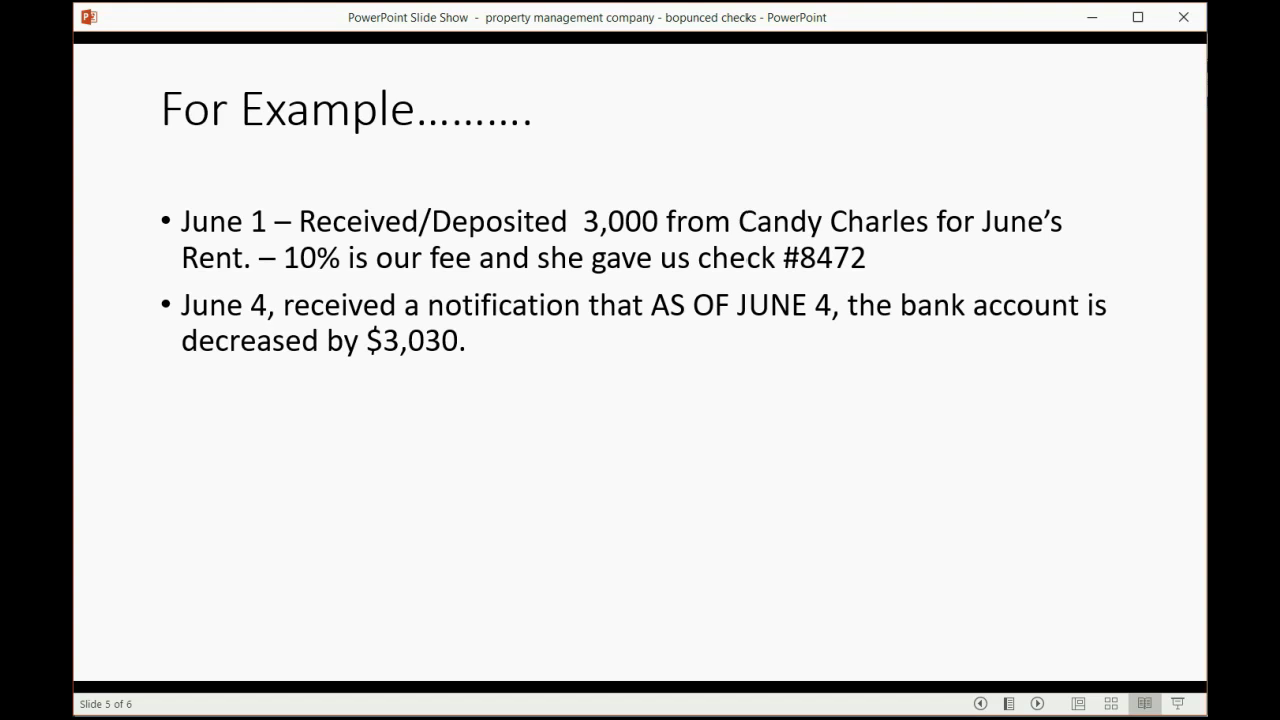
pyautogui.press('space')
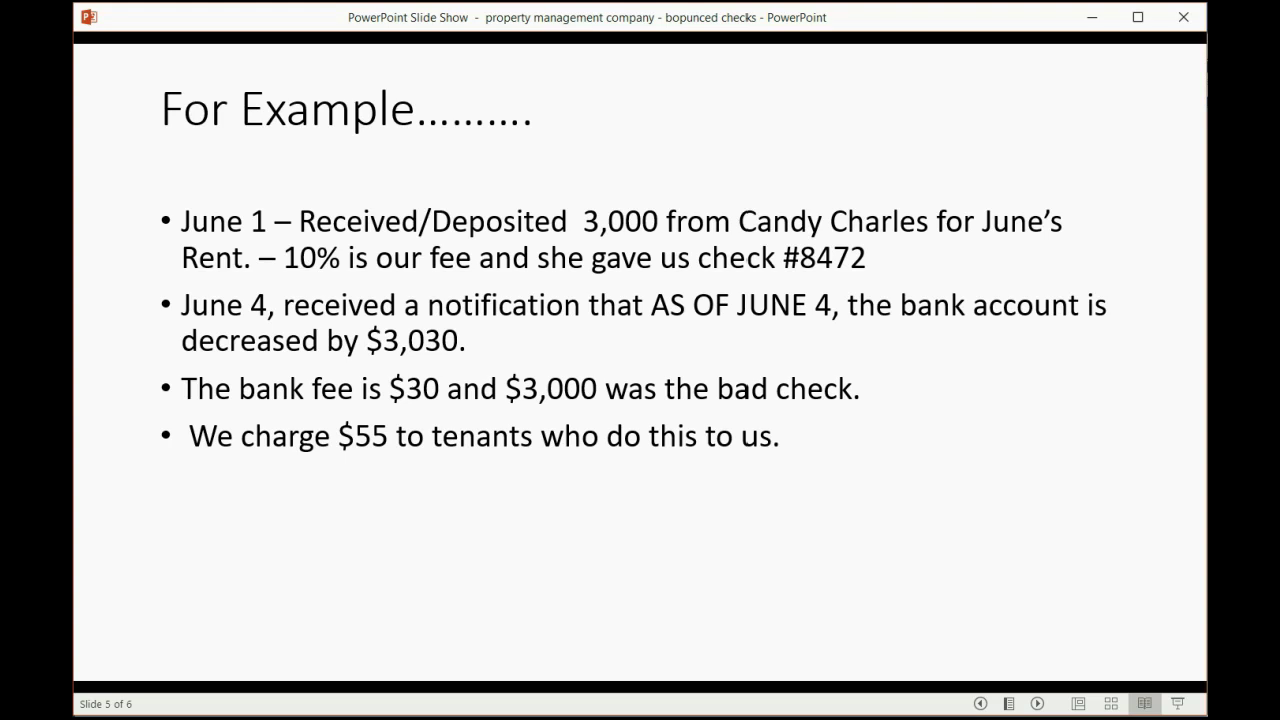
pyautogui.press('Right')
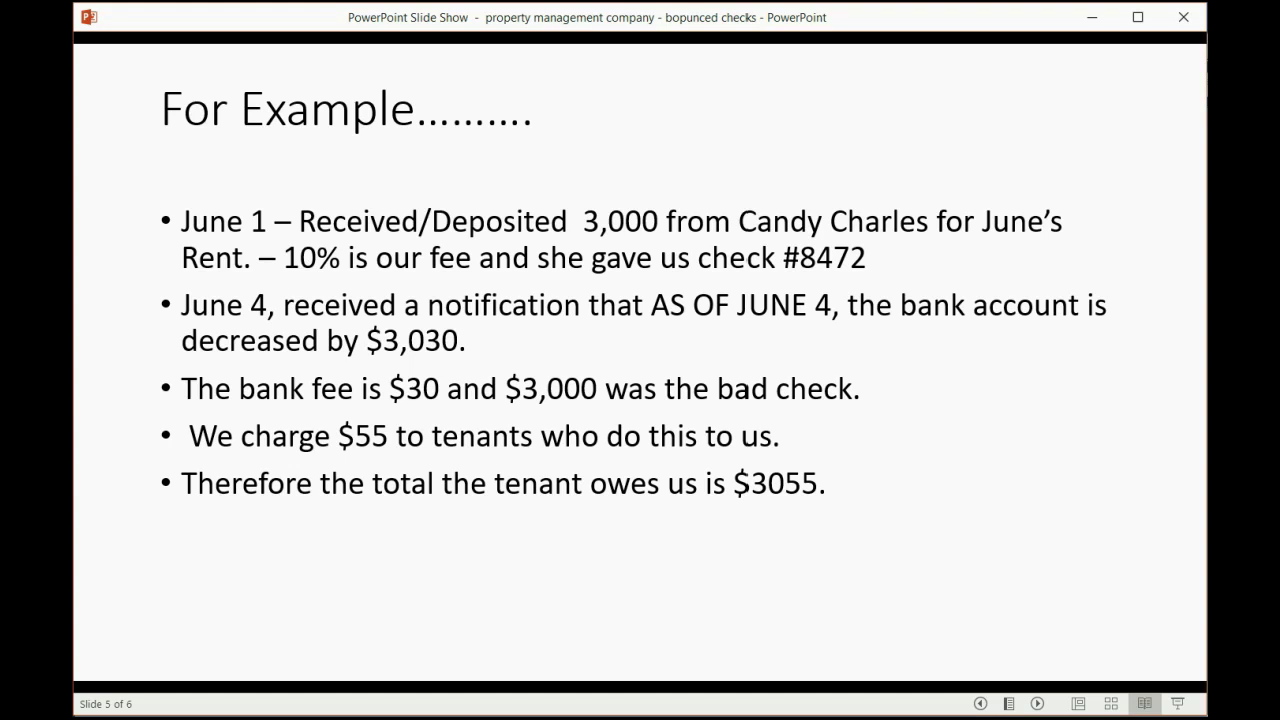
pyautogui.press('Right')
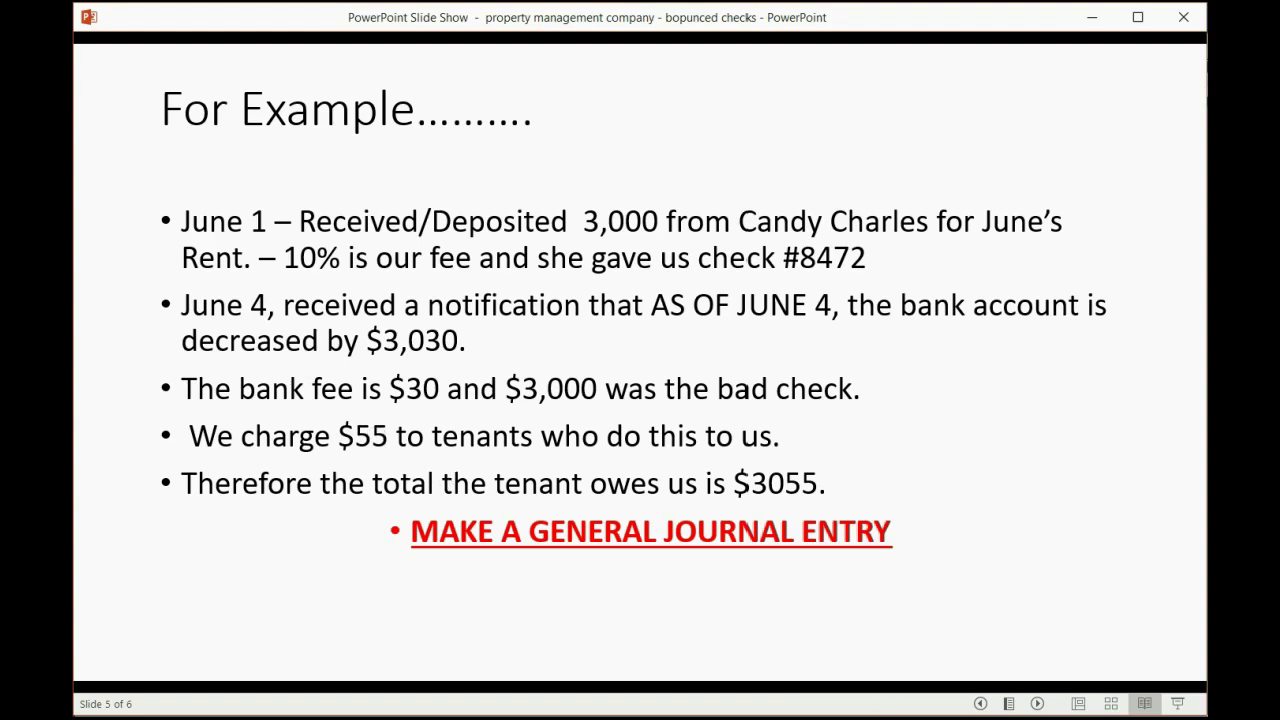
pyautogui.hotkey('alt', 'Tab')
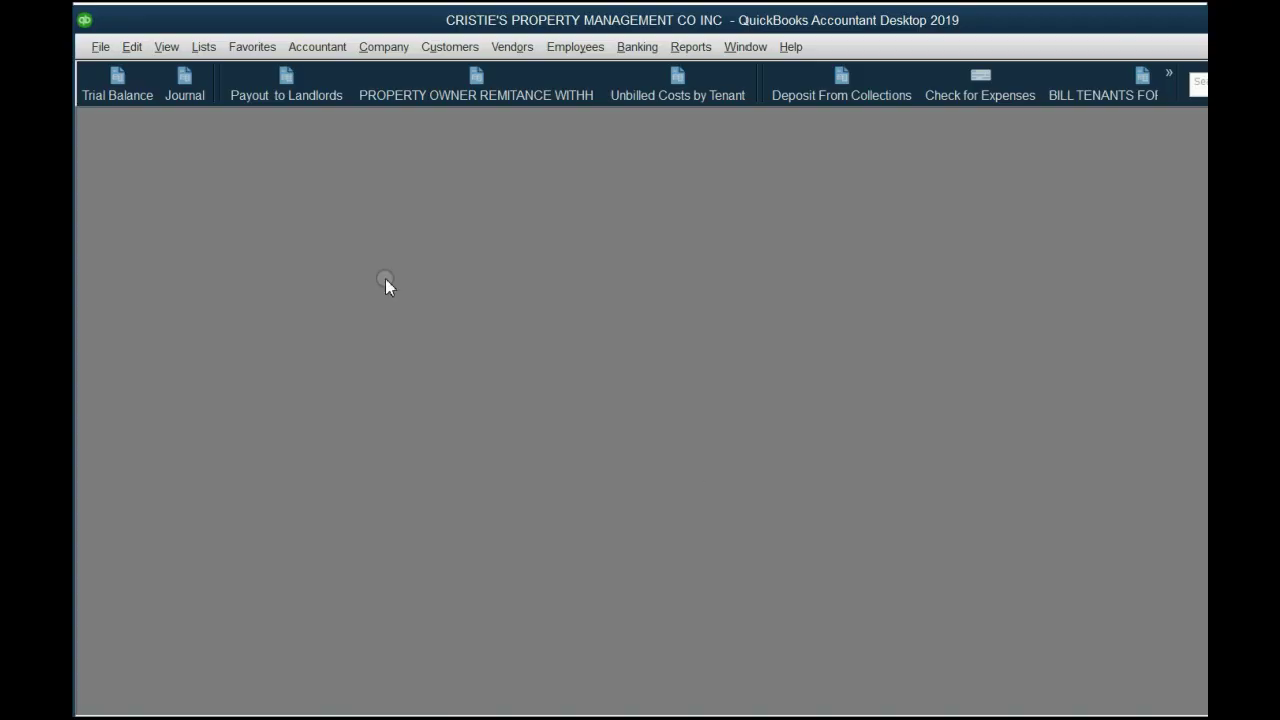
# Start a general journal entry dated 06/04/2019 and collapse the ribbon of the entry window
pyautogui.click(368, 50)
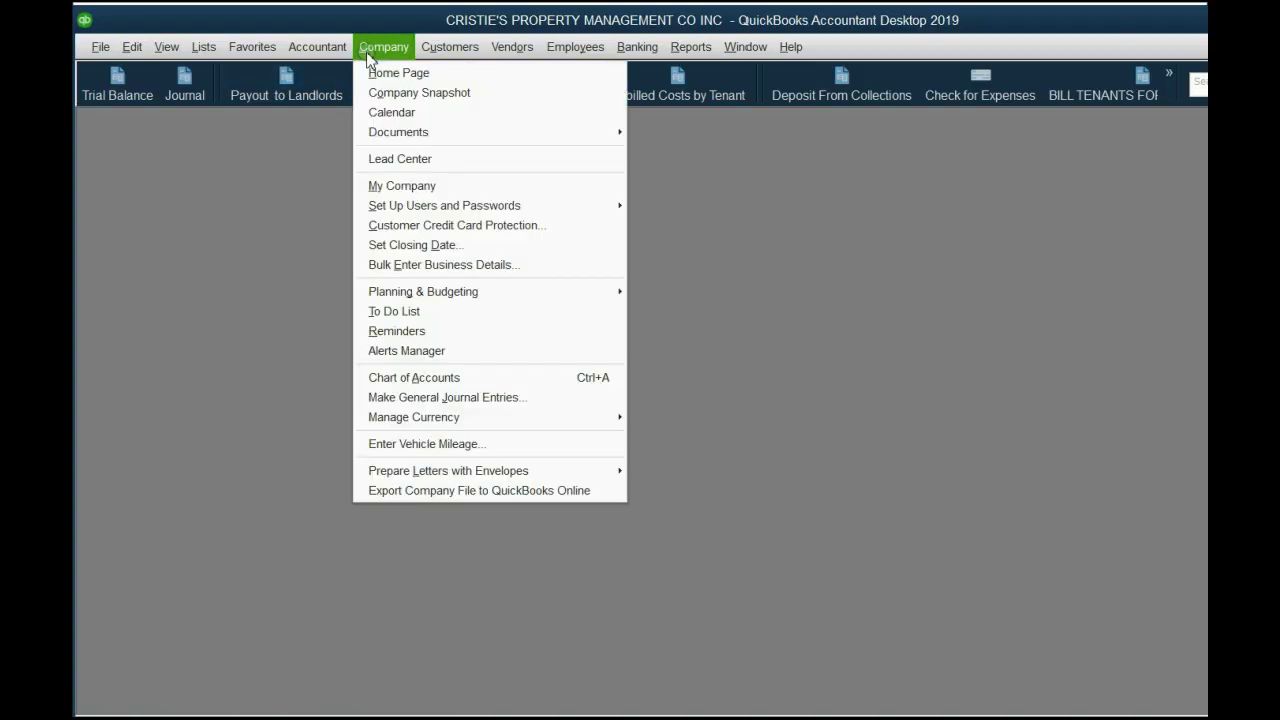
pyautogui.click(466, 398)
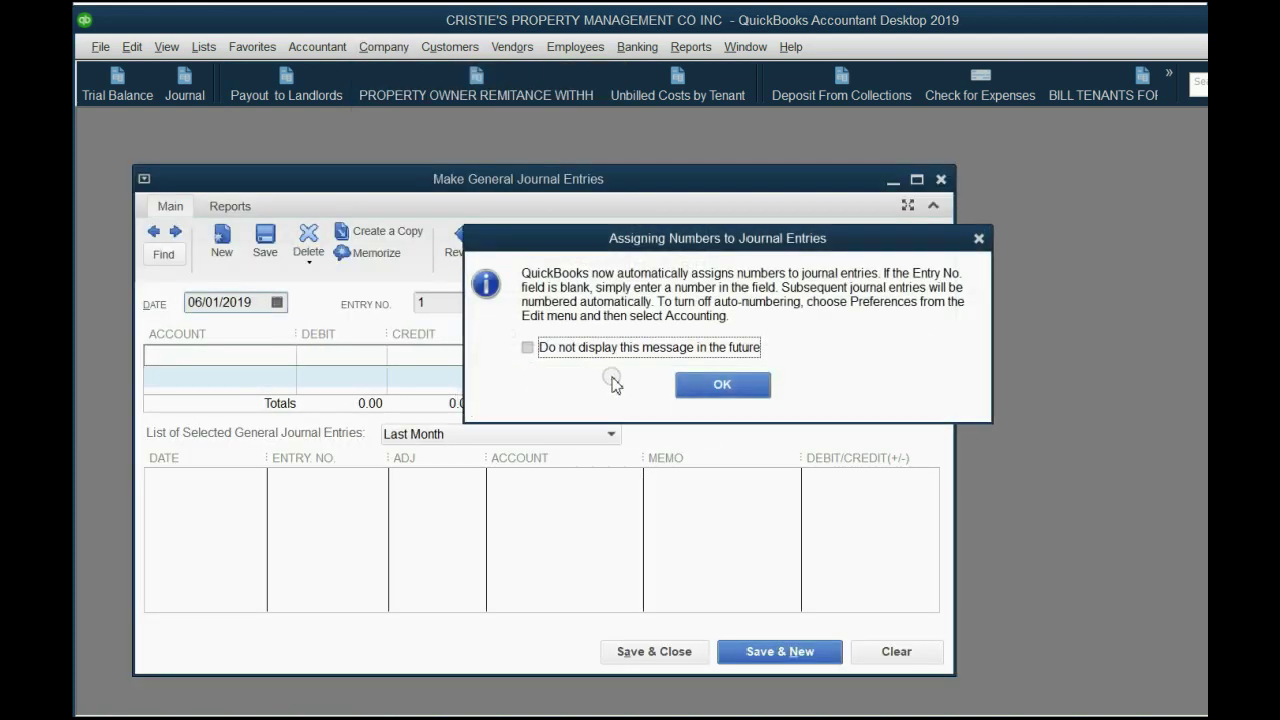
pyautogui.click(695, 388)
pyautogui.click(277, 302)
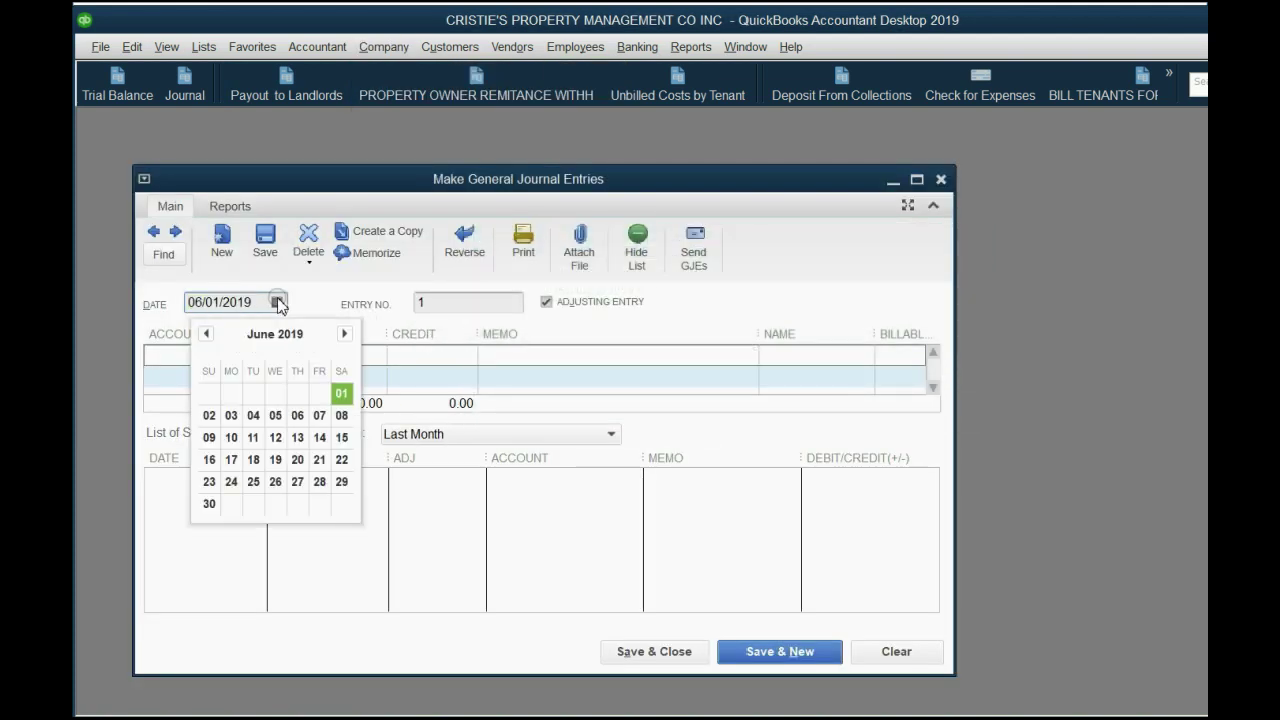
pyautogui.click(254, 417)
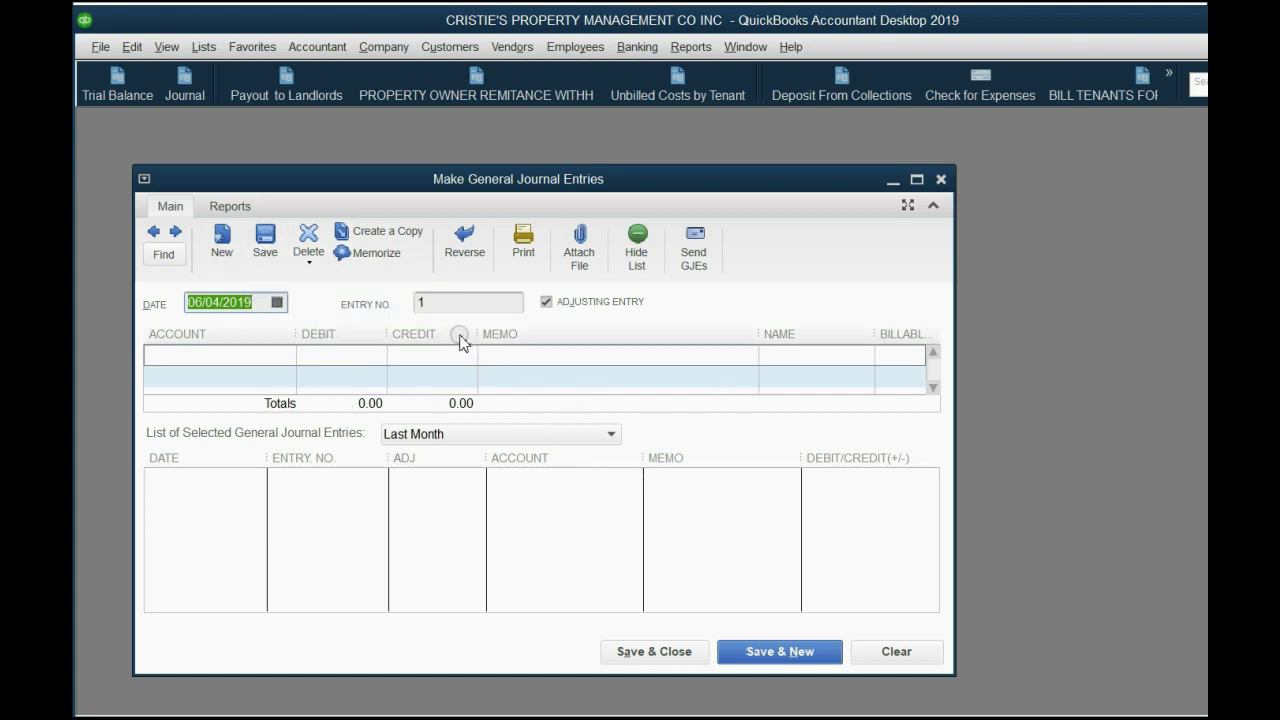
pyautogui.click(229, 207)
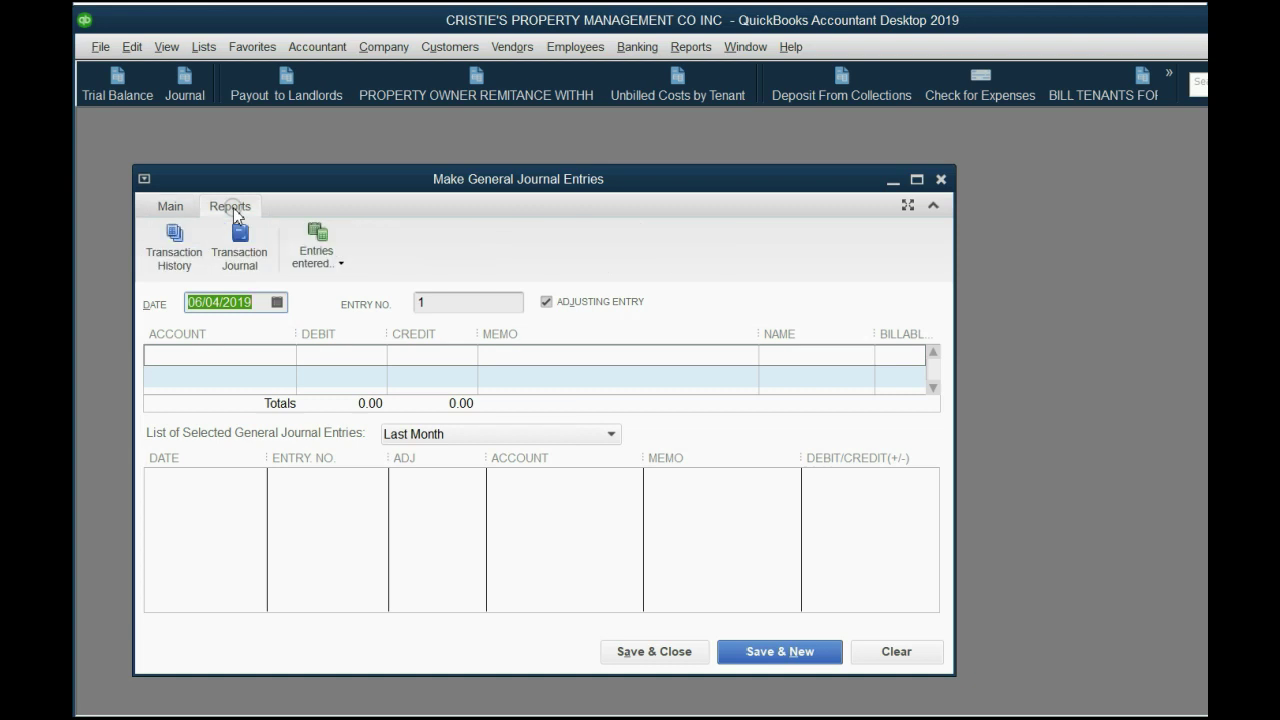
pyautogui.click(185, 211)
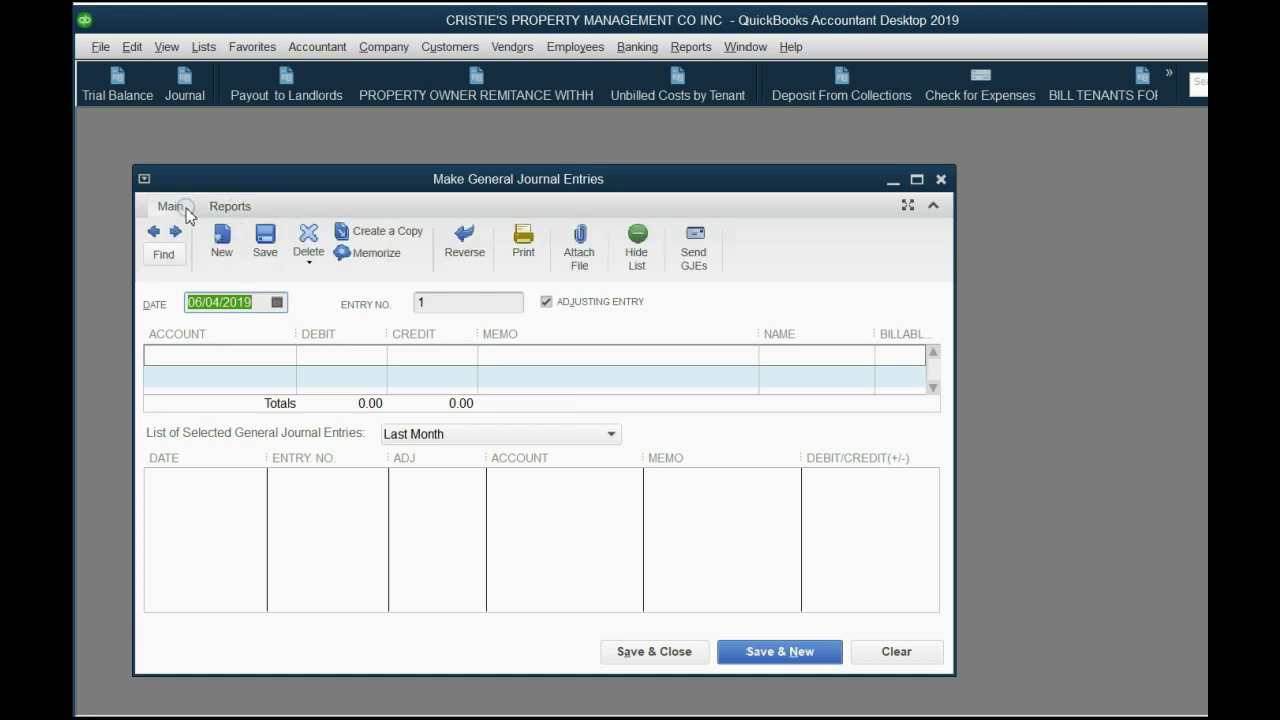
pyautogui.click(933, 205)
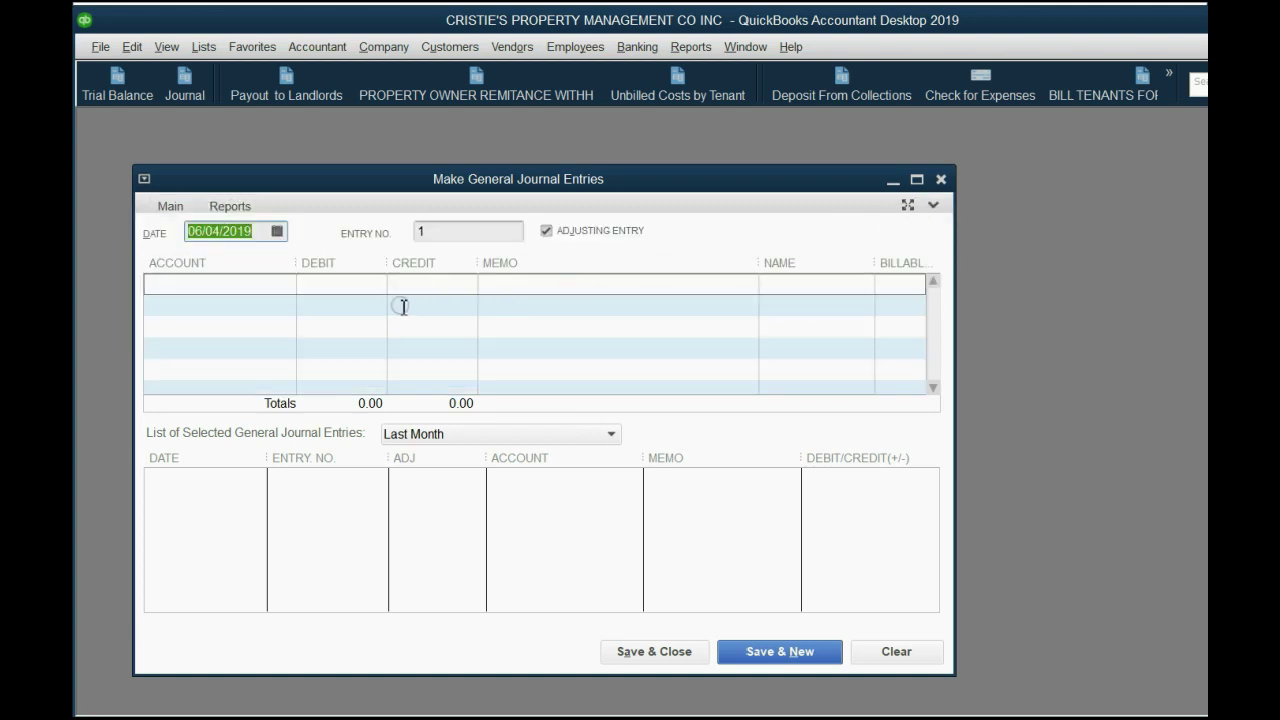
# On the first journal line, credit CHASE BUSINESS BANK ACCOUNT for 3,030.00
pyautogui.click(289, 286)
pyautogui.click(287, 285)
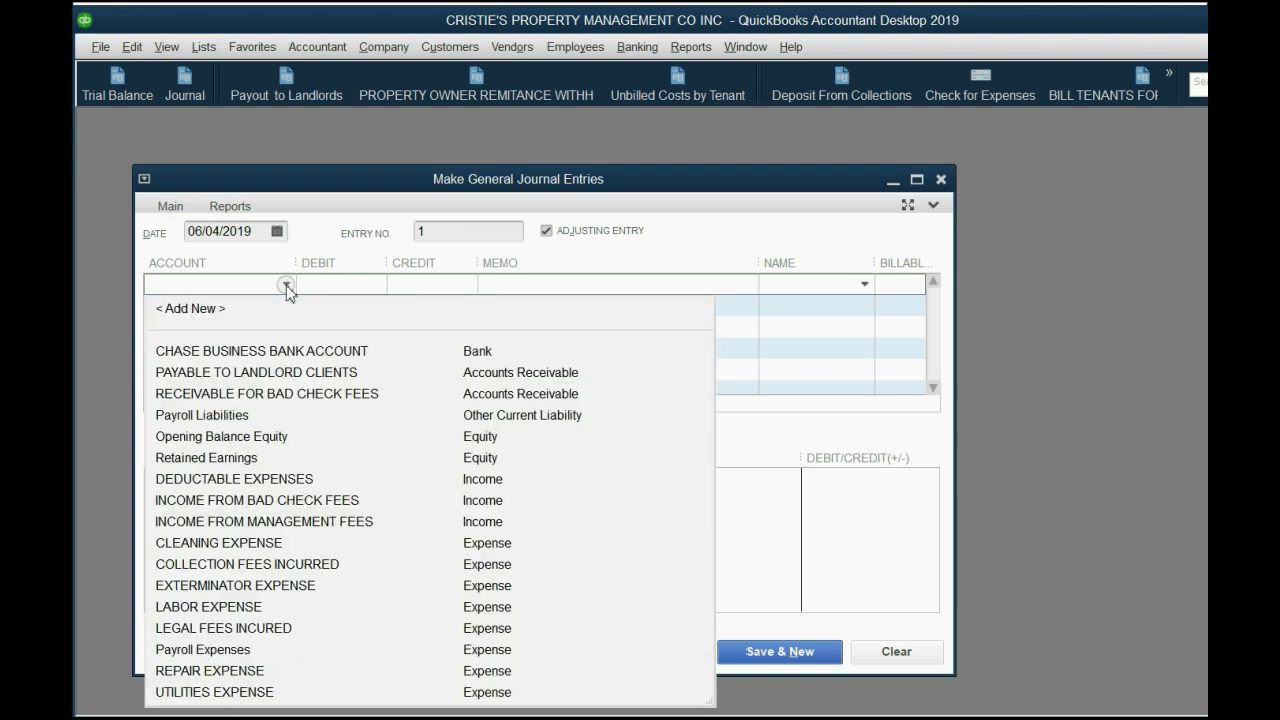
pyautogui.click(296, 352)
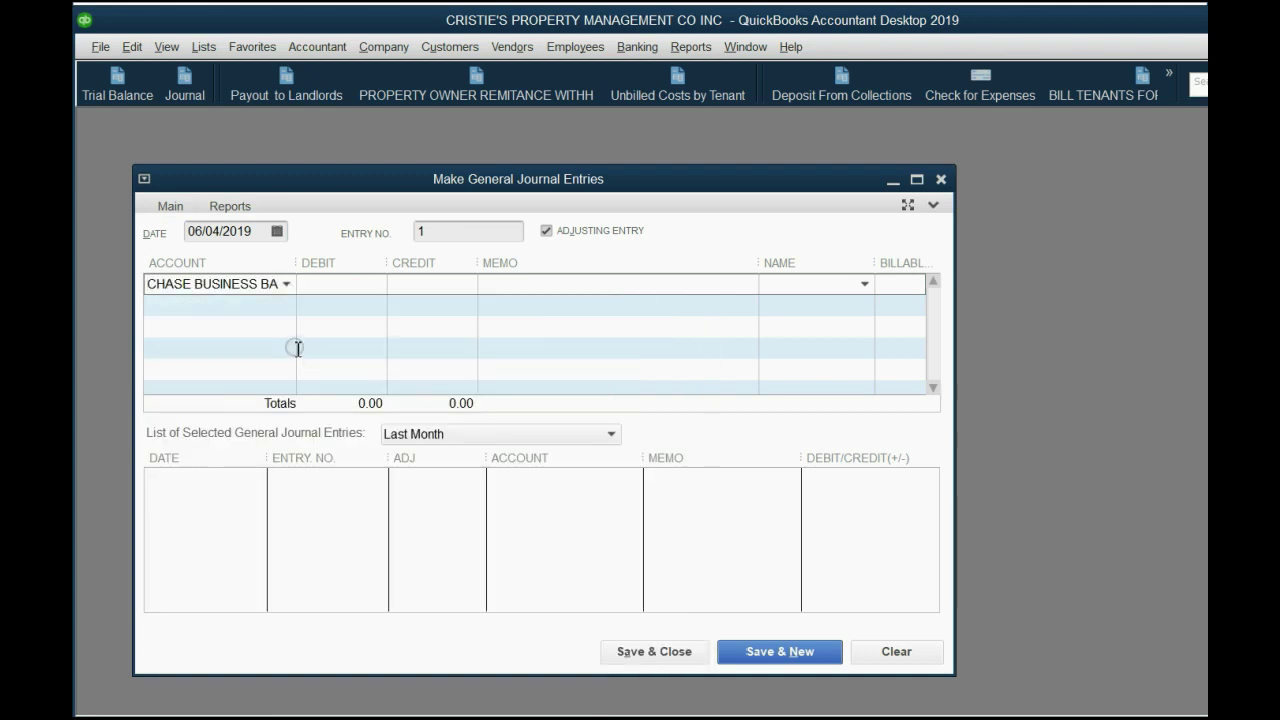
pyautogui.click(441, 281)
pyautogui.write('3030')
pyautogui.press('Tab')
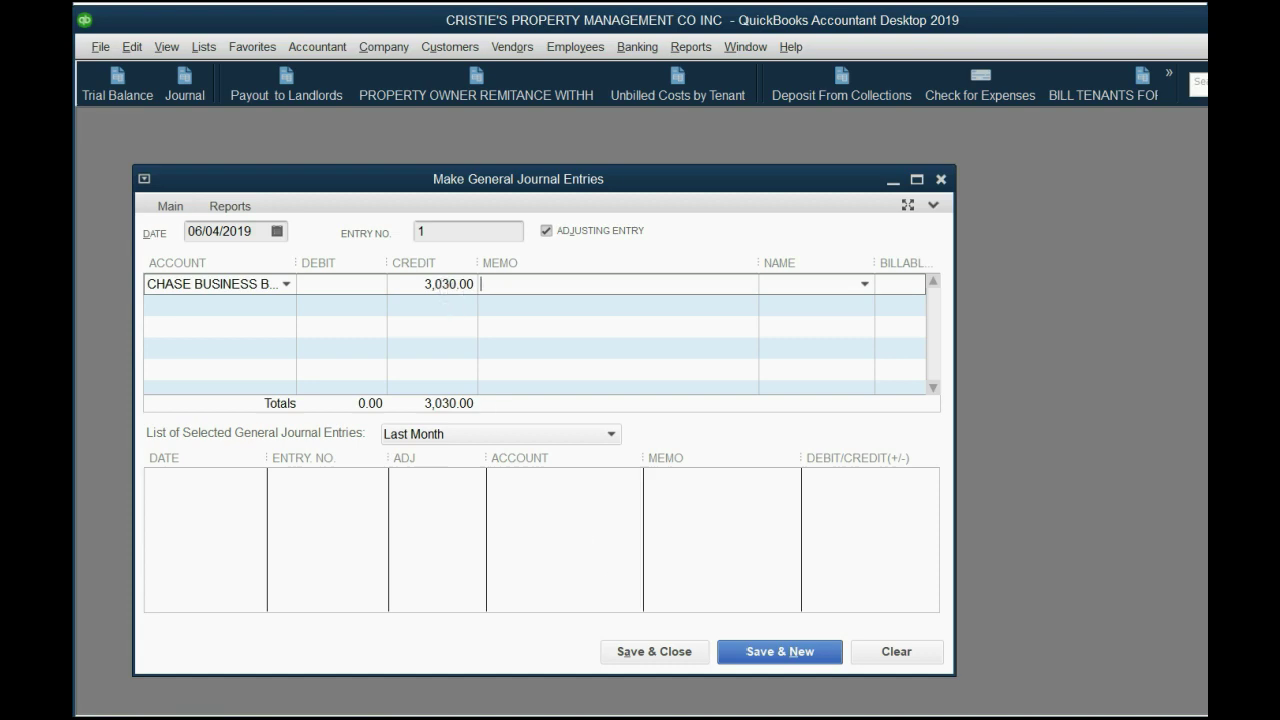
# After rechecking the PowerPoint example, return to QuickBooks and assign the second journal line to a new expense account named BANK FEES
pyautogui.hotkey('alt', 'Tab')
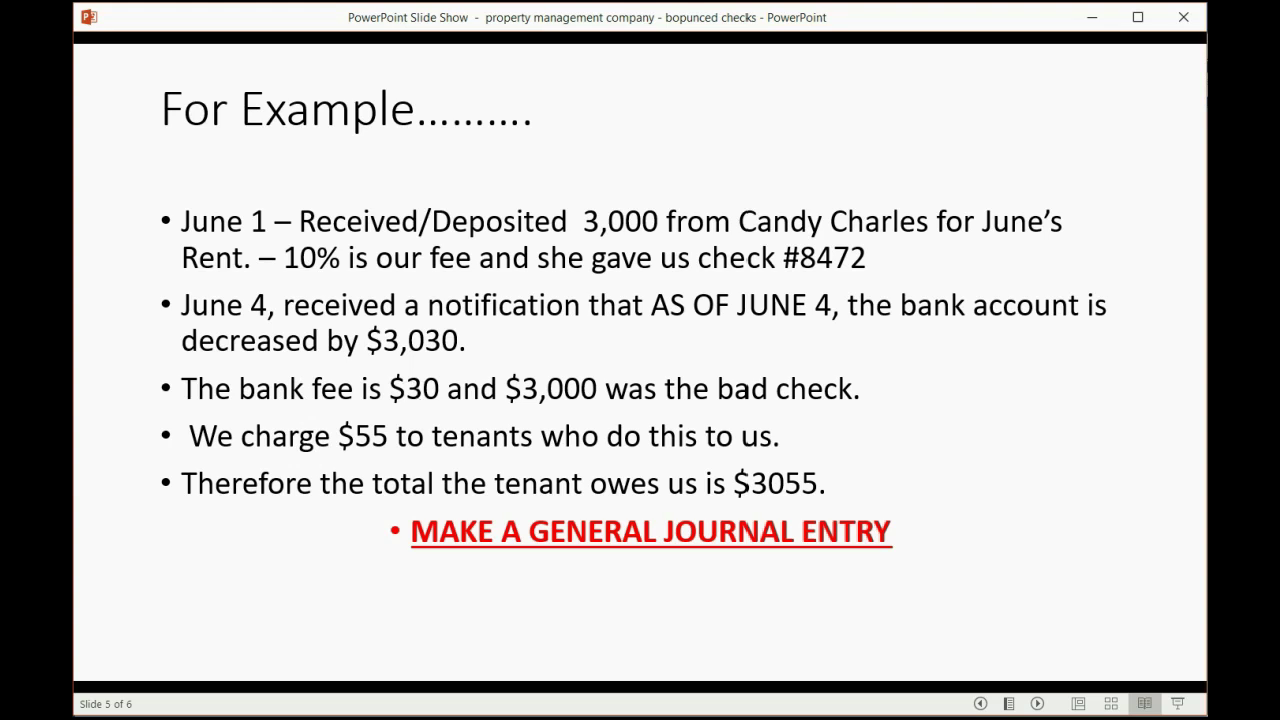
pyautogui.hotkey('alt', 'Tab')
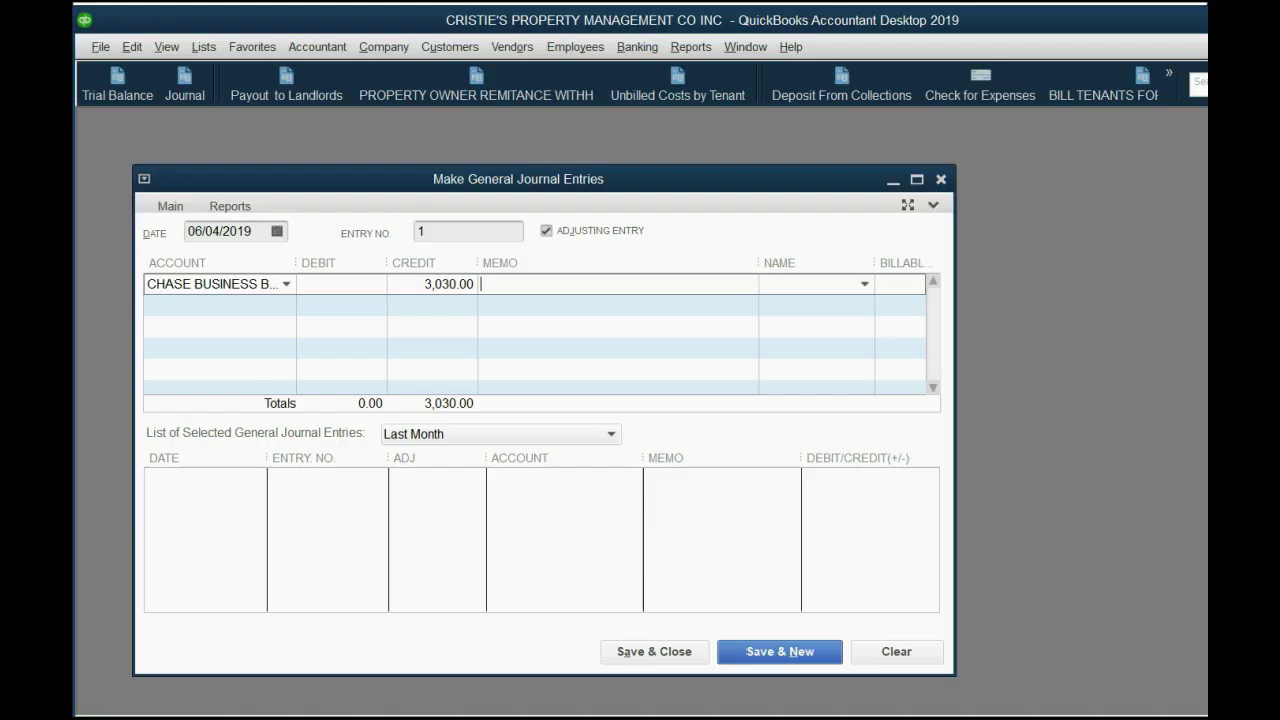
pyautogui.click(286, 305)
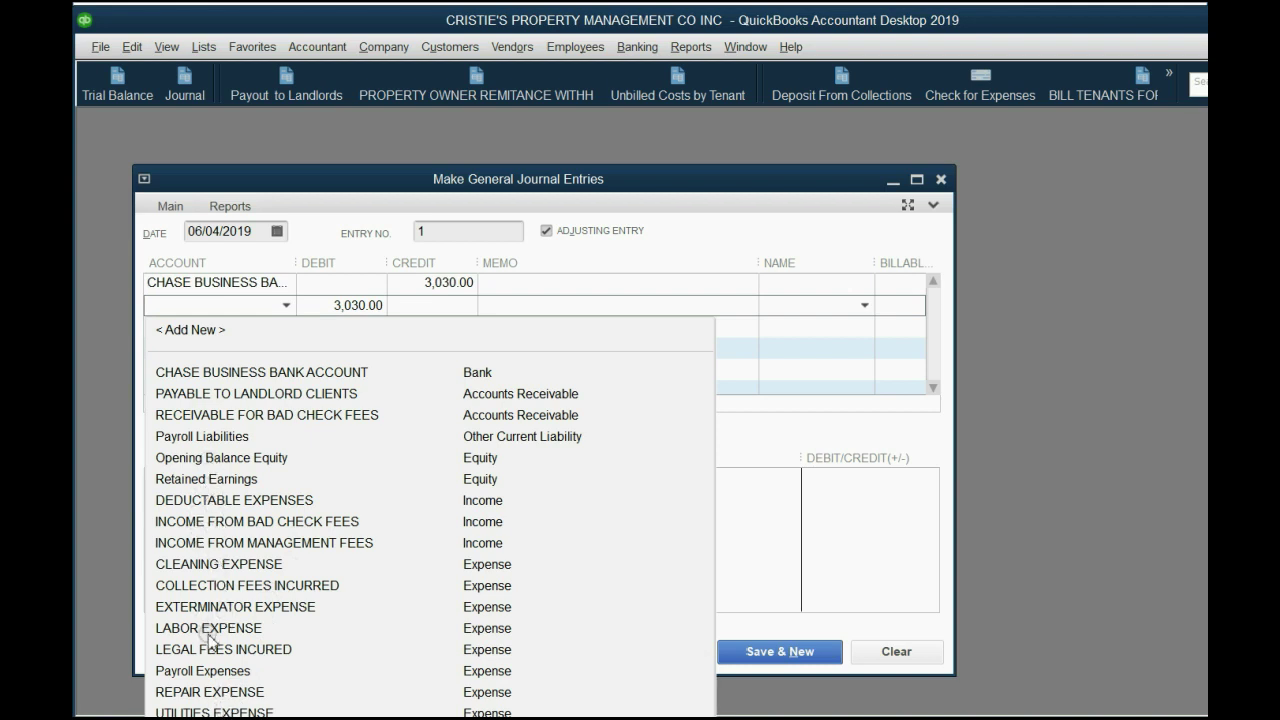
pyautogui.click(189, 330)
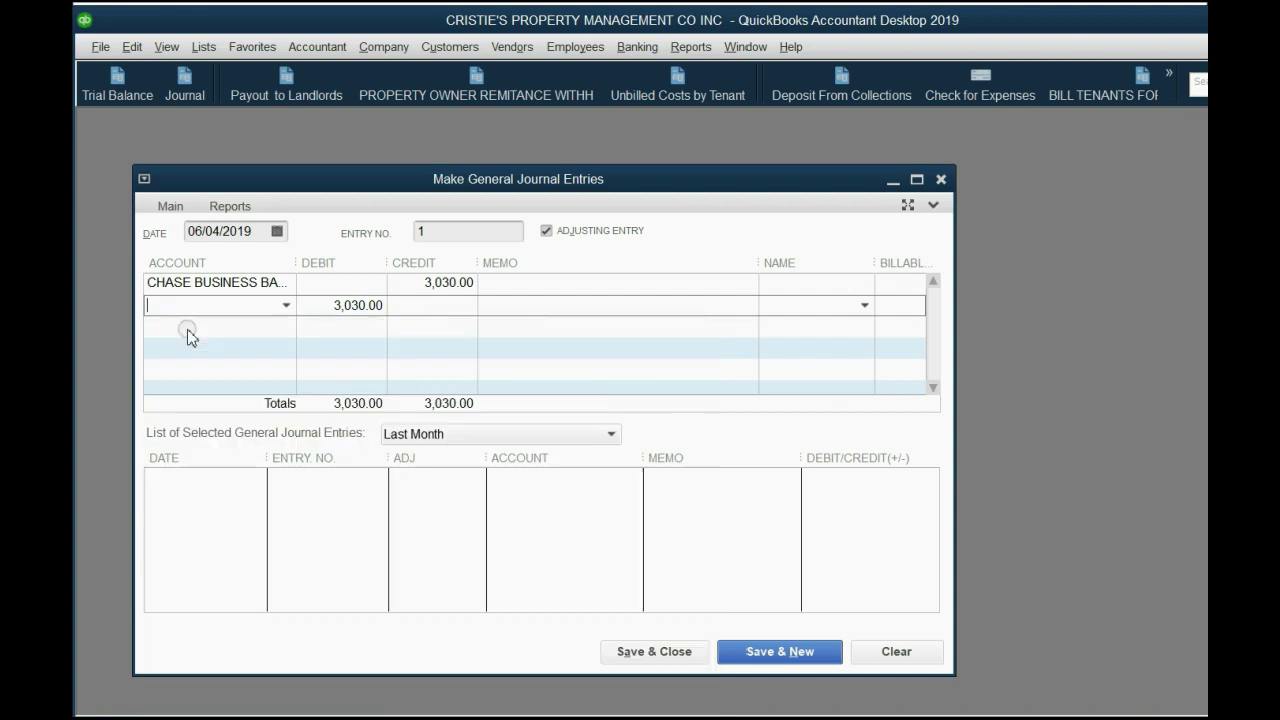
pyautogui.click(419, 291)
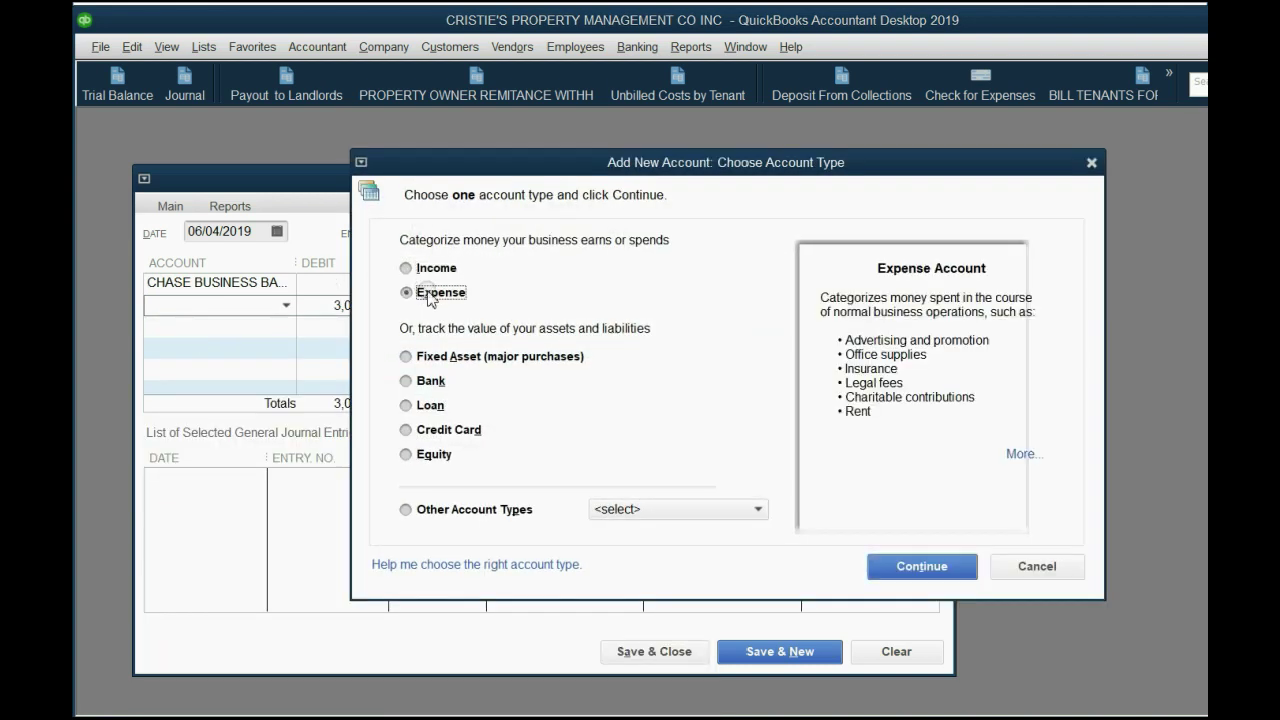
pyautogui.click(897, 566)
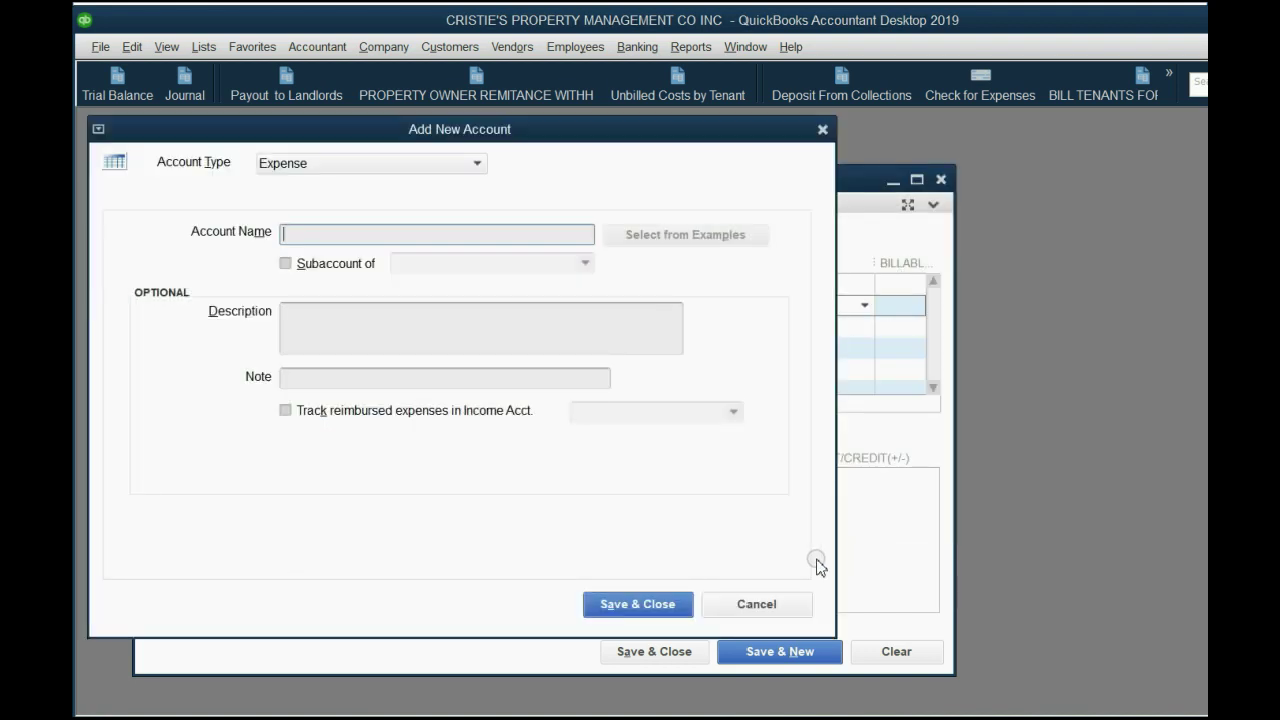
pyautogui.write('BANK FEES')
pyautogui.press('Return')
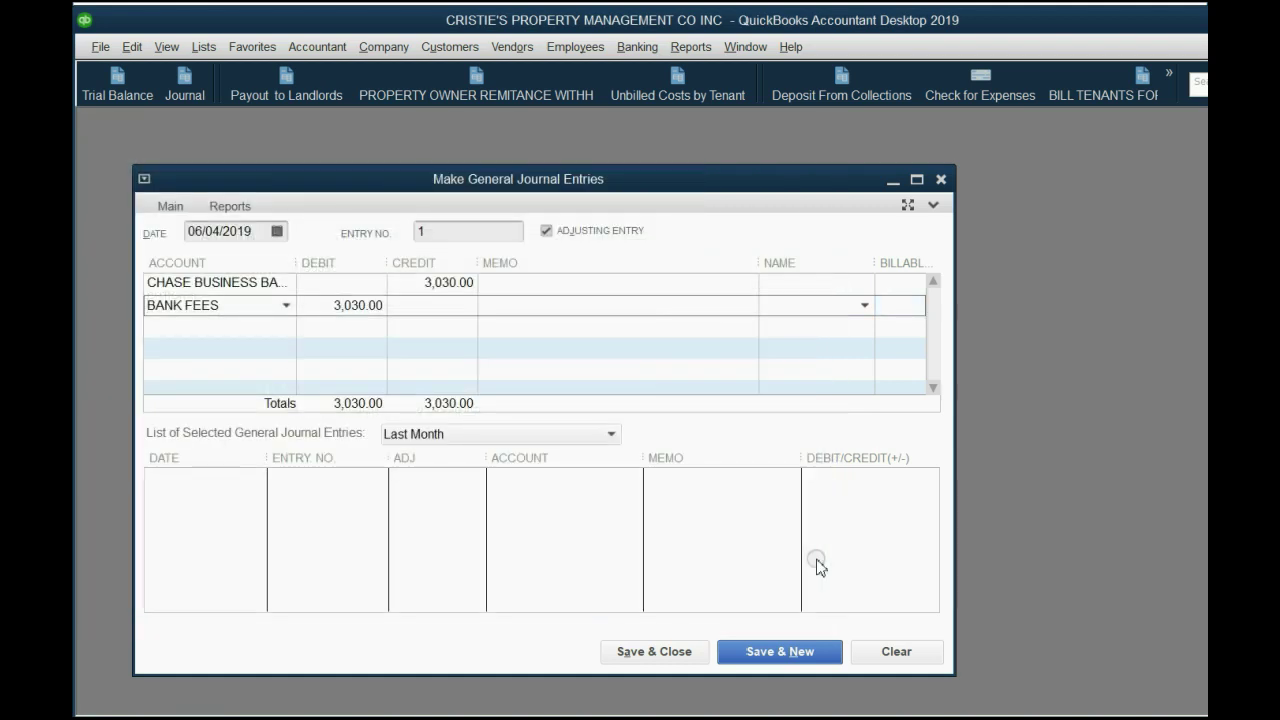
# Set the debit on the BANK FEES journal line to 30.00 and recheck the PowerPoint example
pyautogui.moveTo(308, 308); pyautogui.dragTo(400, 306)
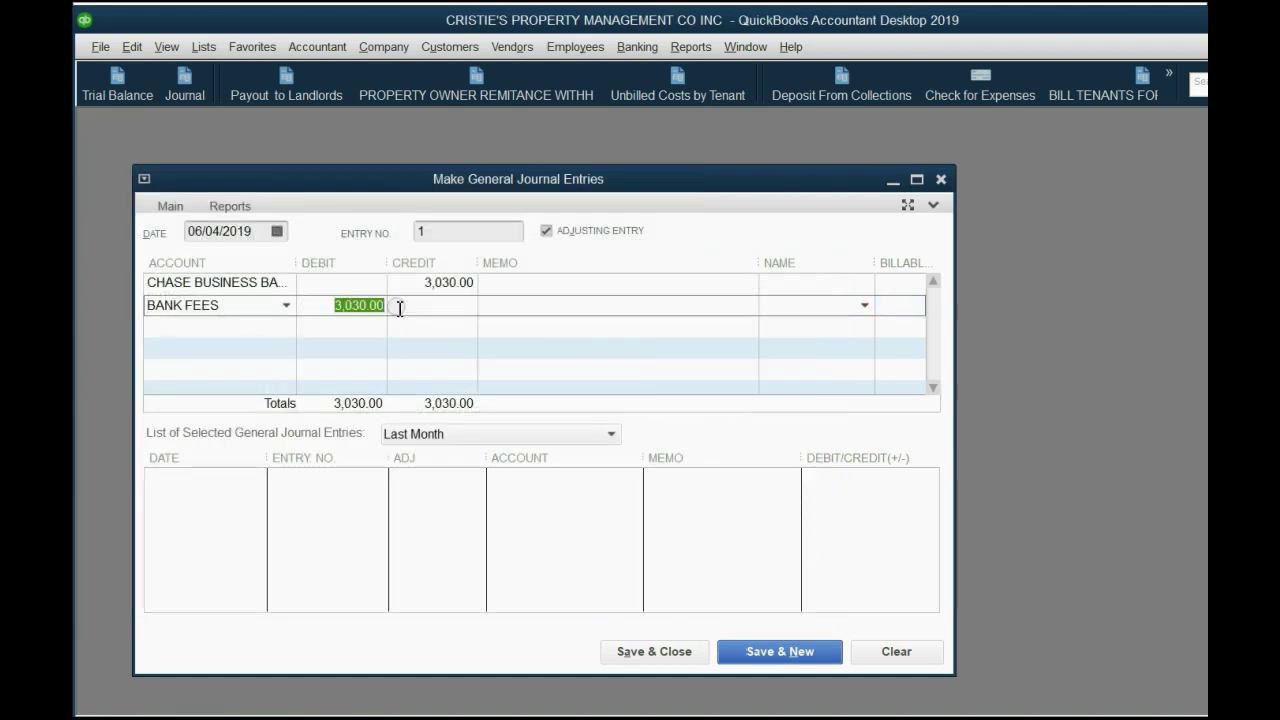
pyautogui.write('30')
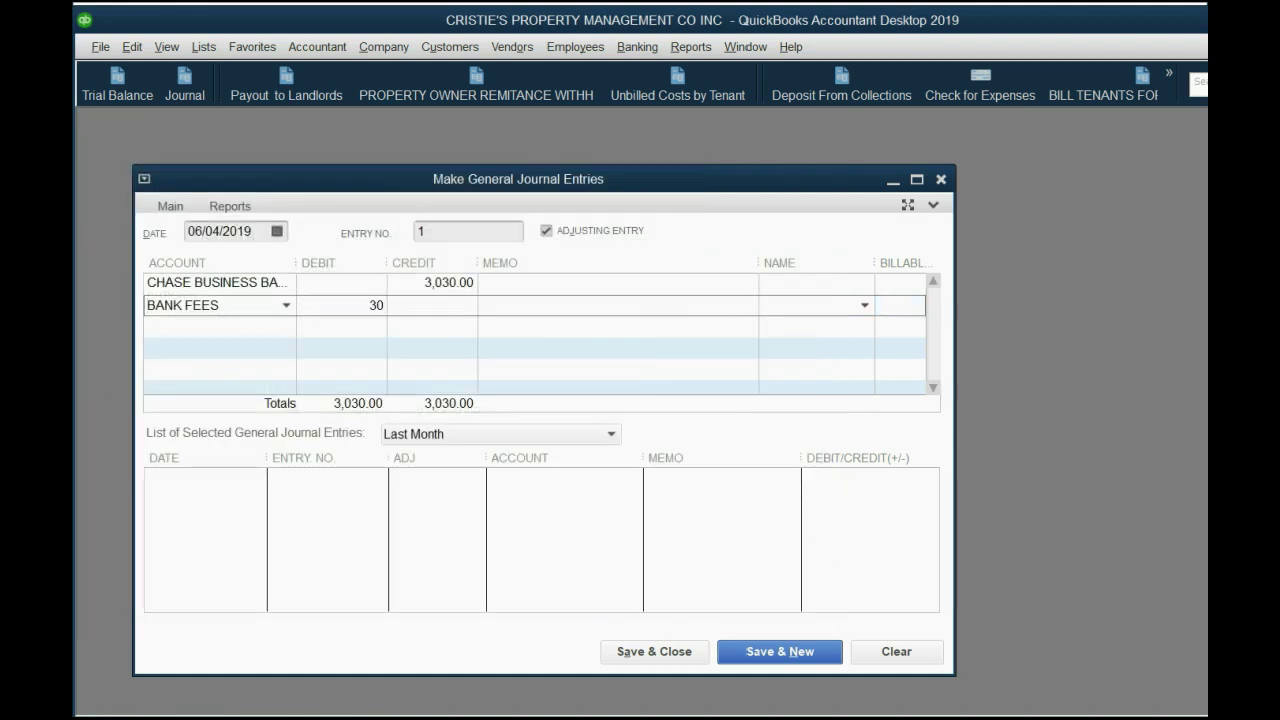
pyautogui.click(455, 310)
pyautogui.hotkey('alt', 'Tab')
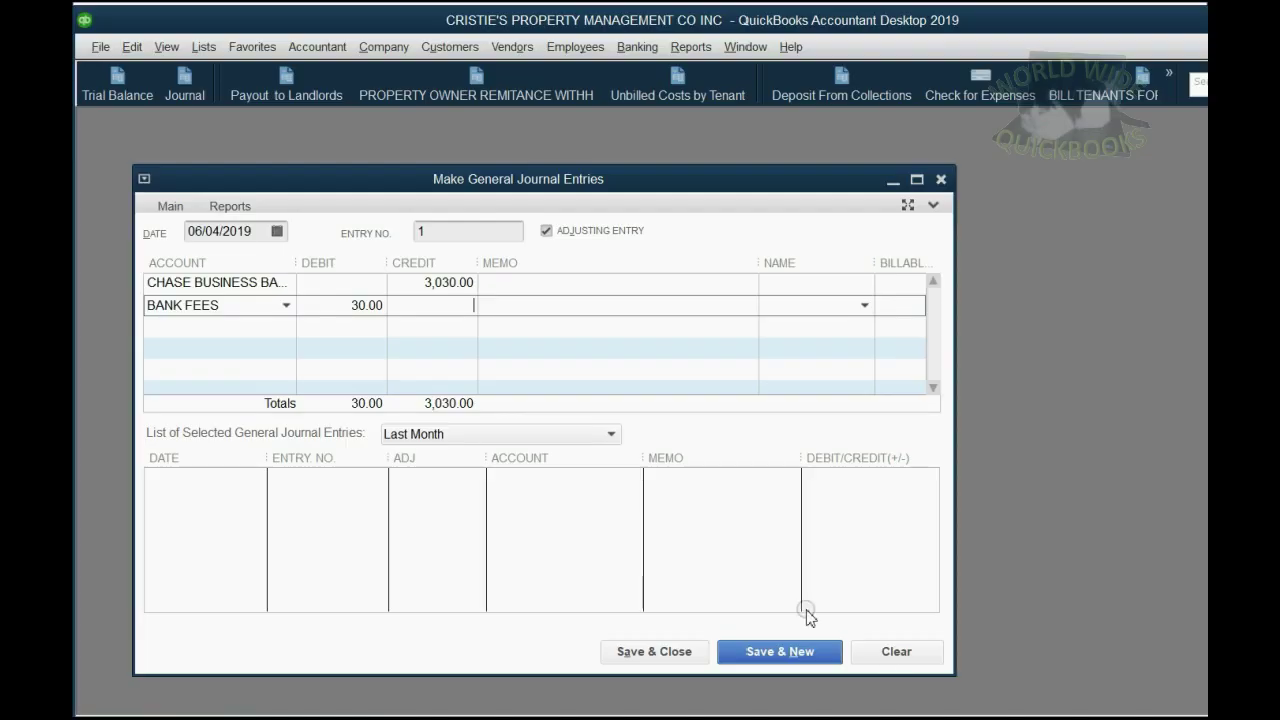
# On the third journal line, clear the suggested debit and credit INCOME FROM BAD CHECK FEES for 55.00
pyautogui.click(458, 323)
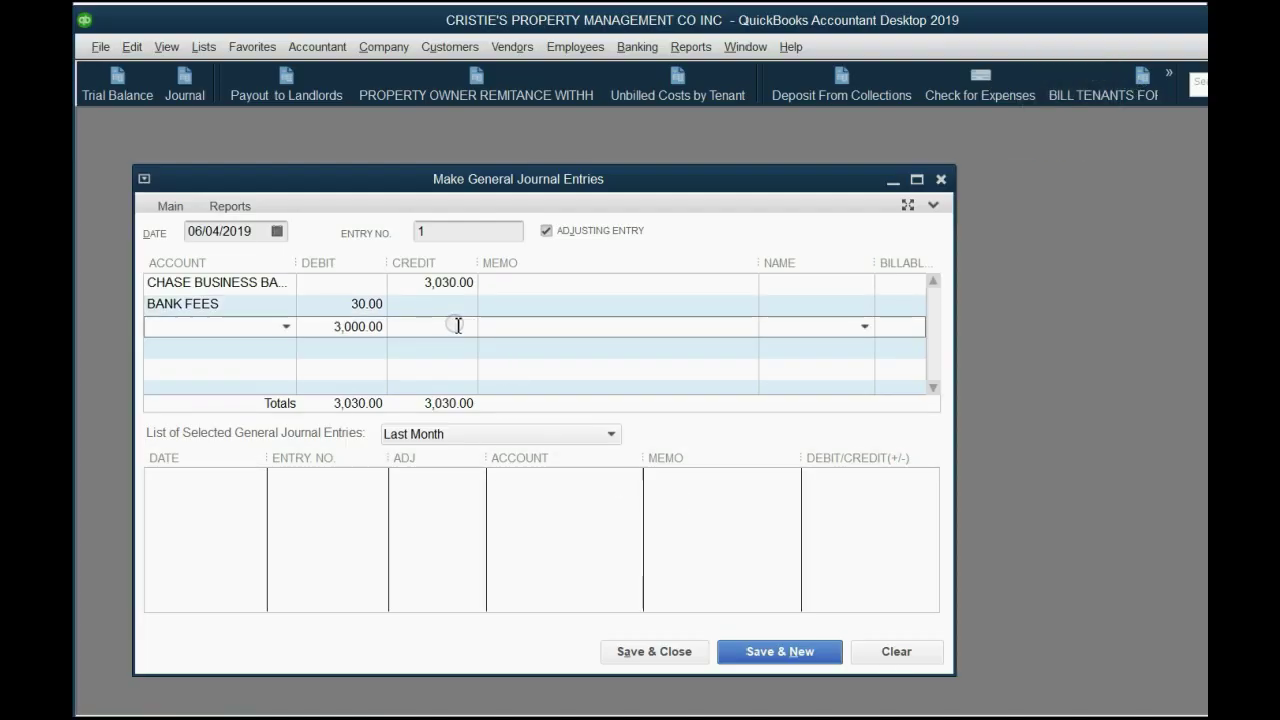
pyautogui.moveTo(318, 326); pyautogui.dragTo(446, 333)
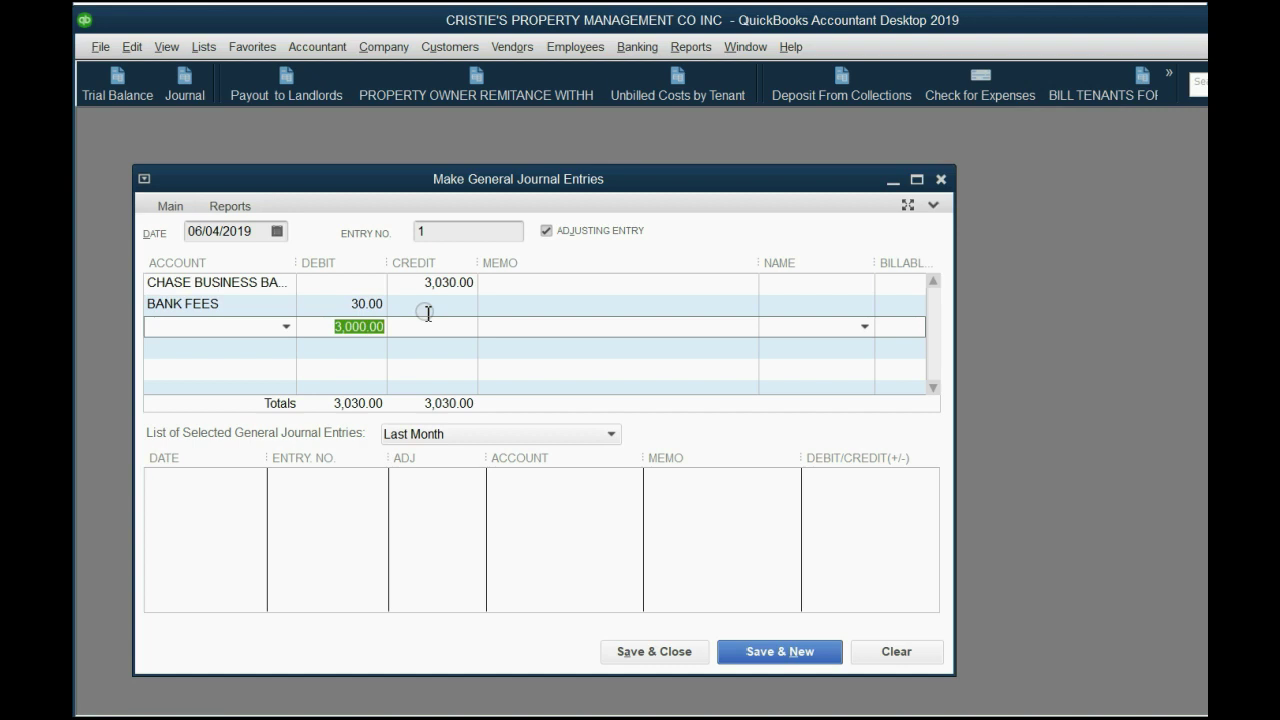
pyautogui.press('Delete')
pyautogui.press('Tab')
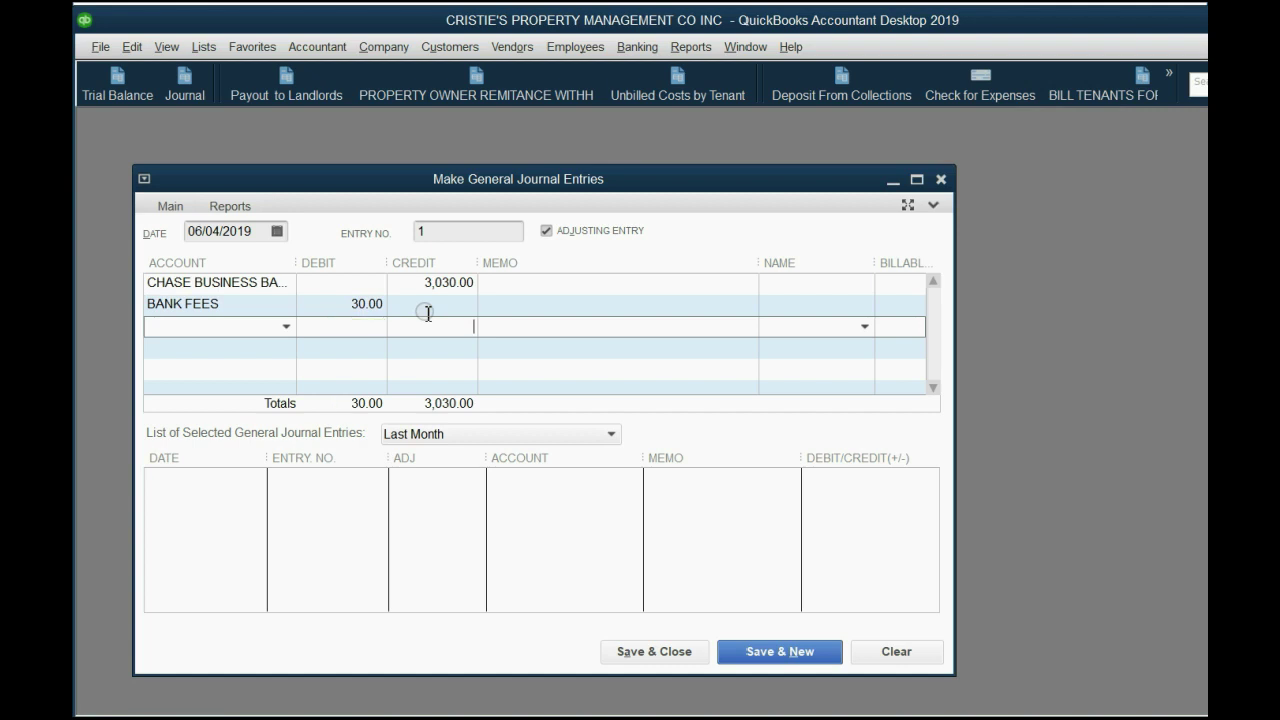
pyautogui.write('55')
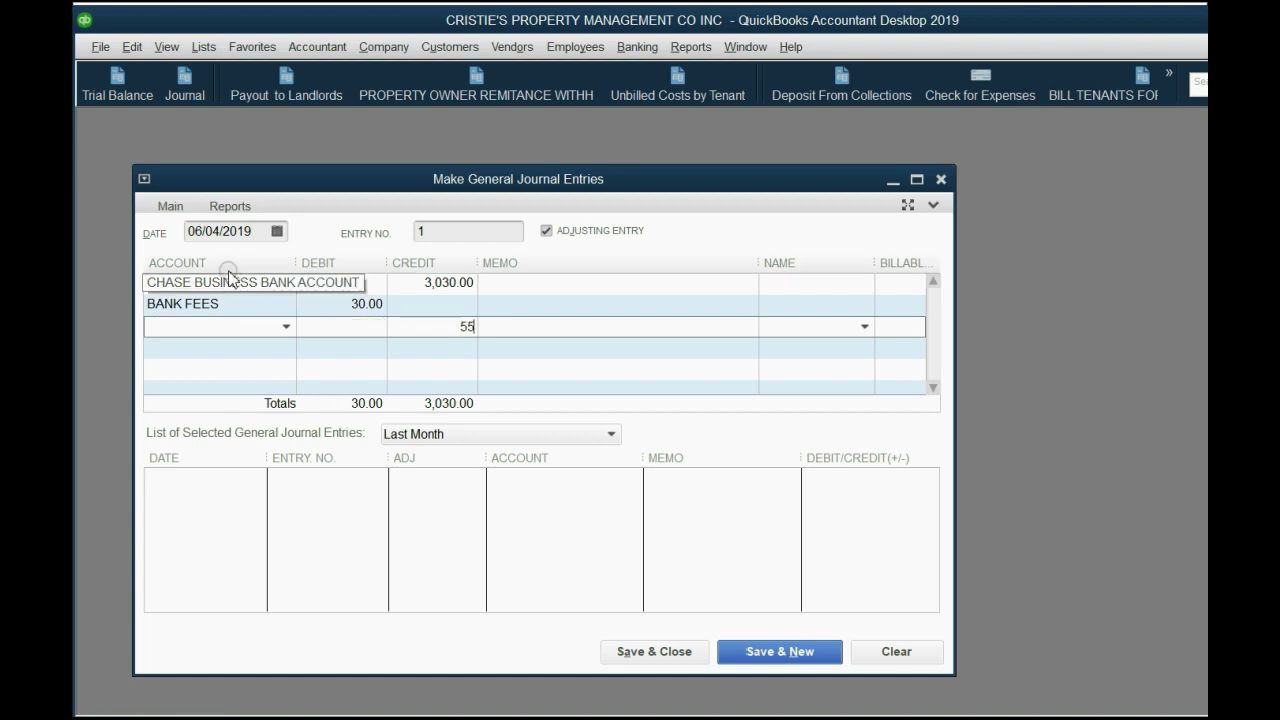
pyautogui.click(286, 327)
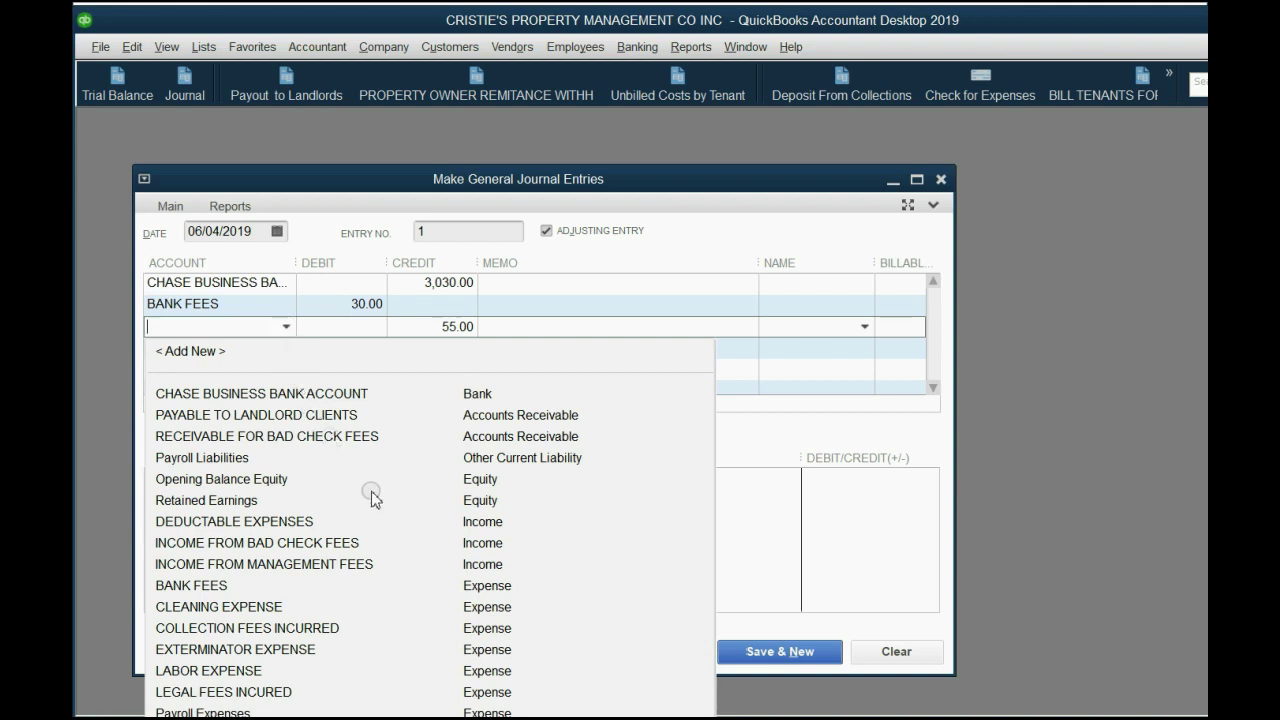
pyautogui.click(441, 545)
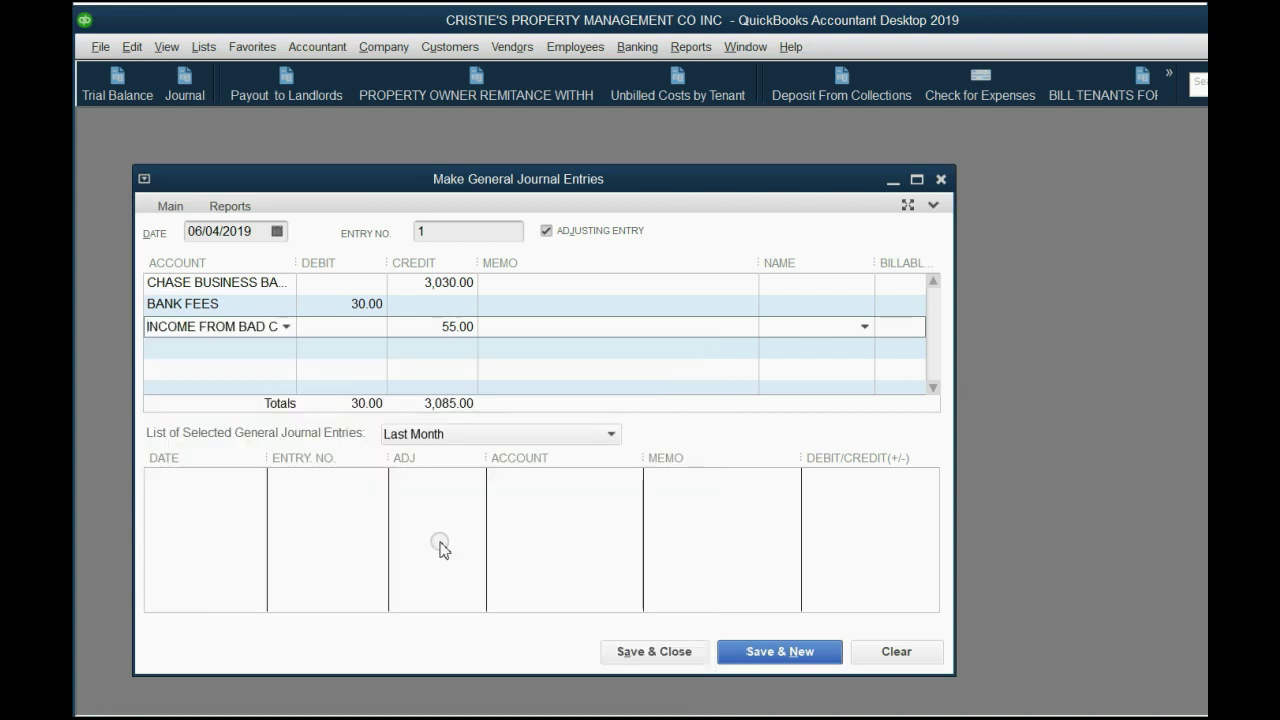
# On the fourth journal line, debit RECEIVABLE FOR BAD CHECK FEES for the balancing 3,055.00
pyautogui.click(418, 324)
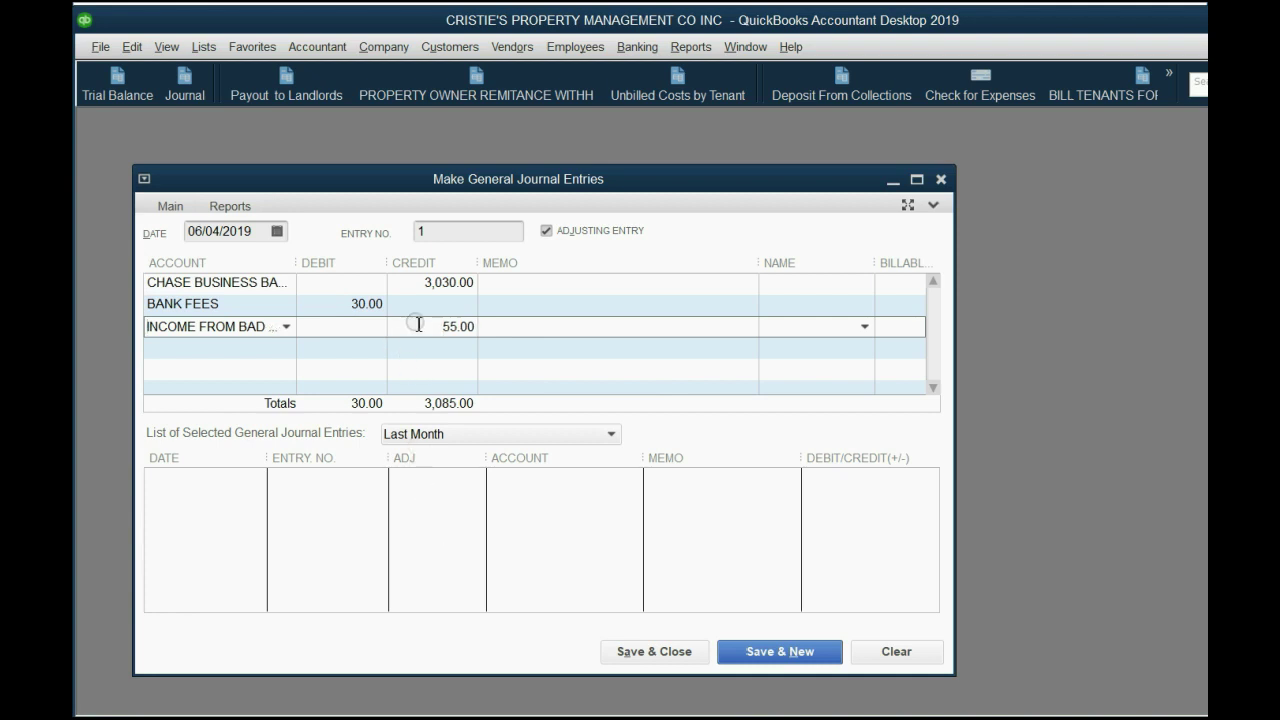
pyautogui.click(349, 303)
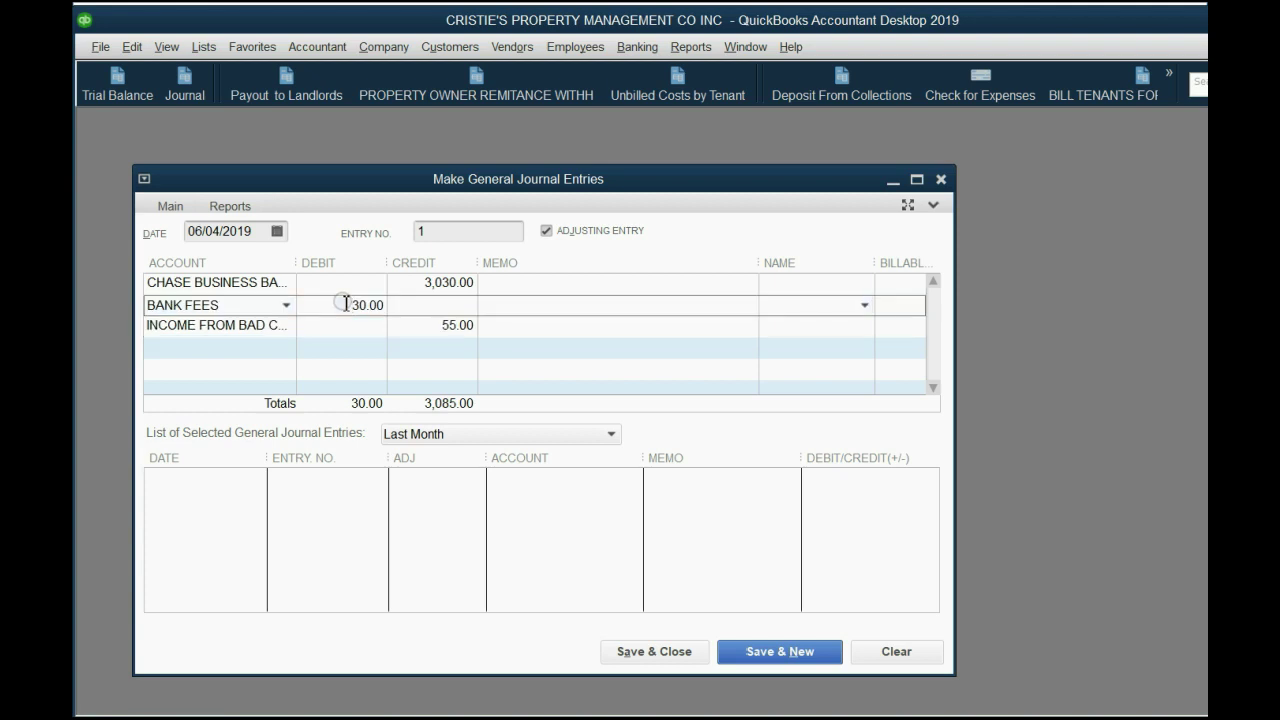
pyautogui.click(418, 283)
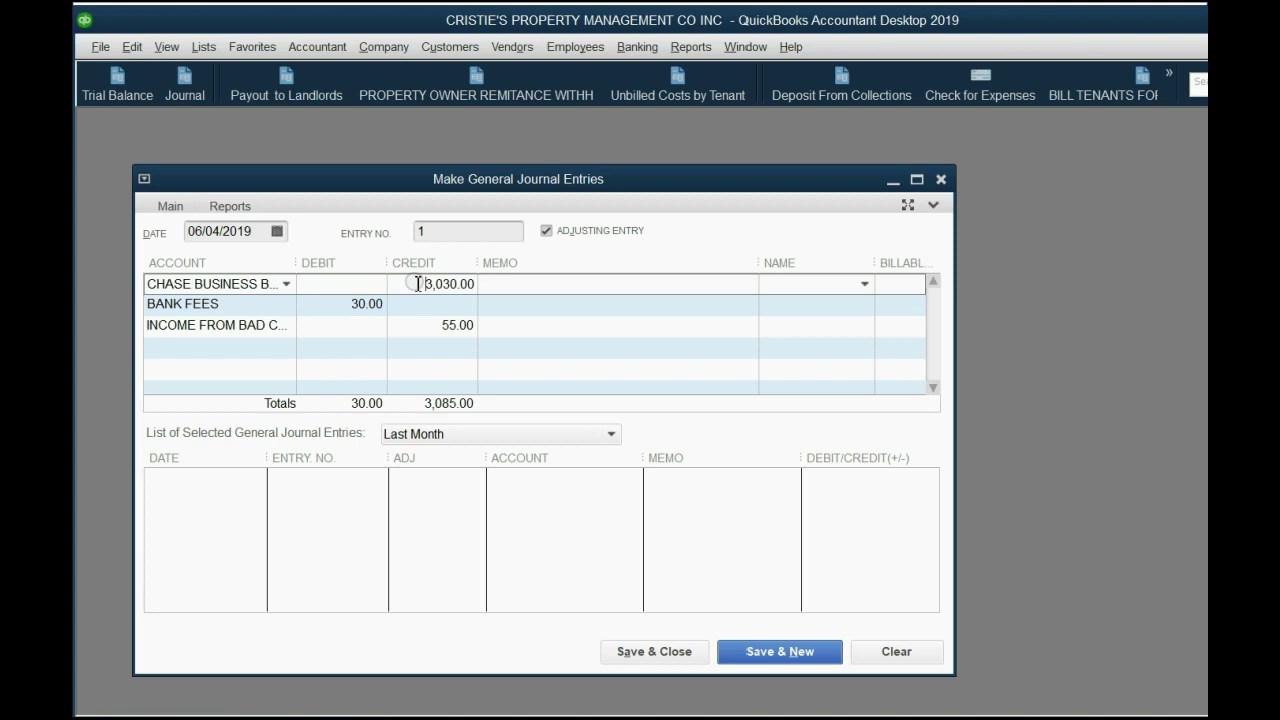
pyautogui.click(429, 348)
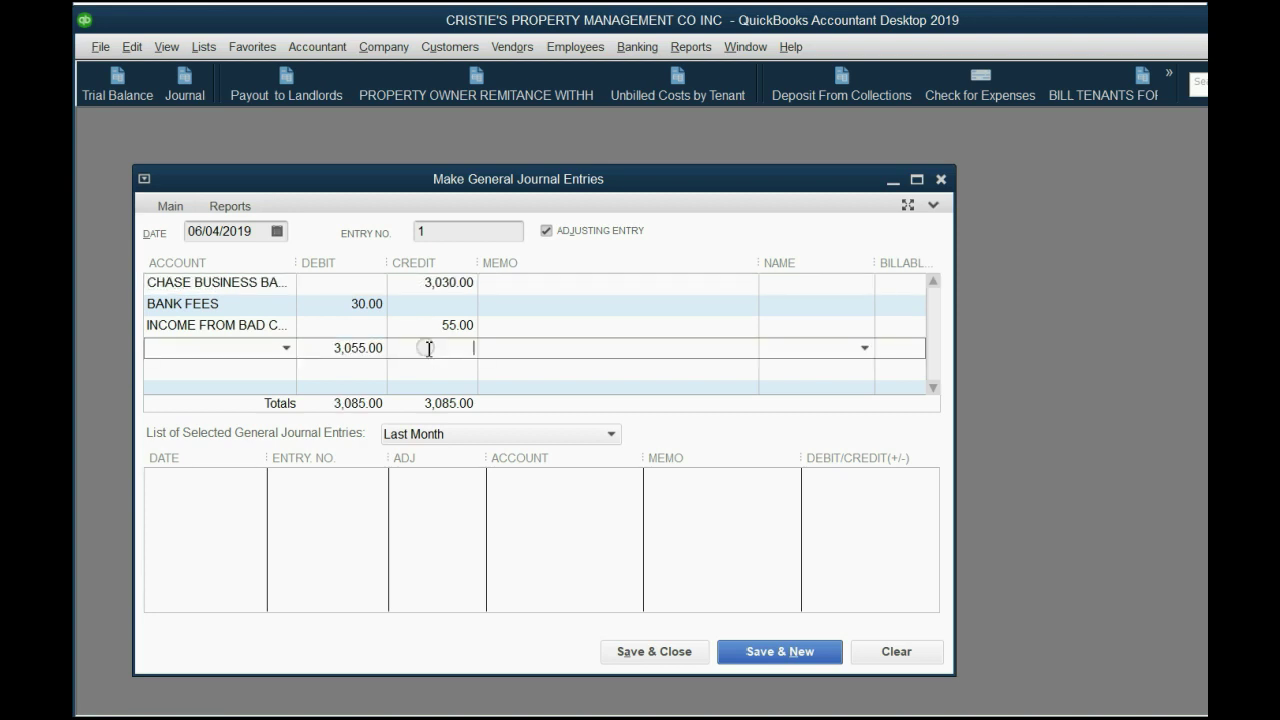
pyautogui.moveTo(337, 347); pyautogui.dragTo(380, 347)
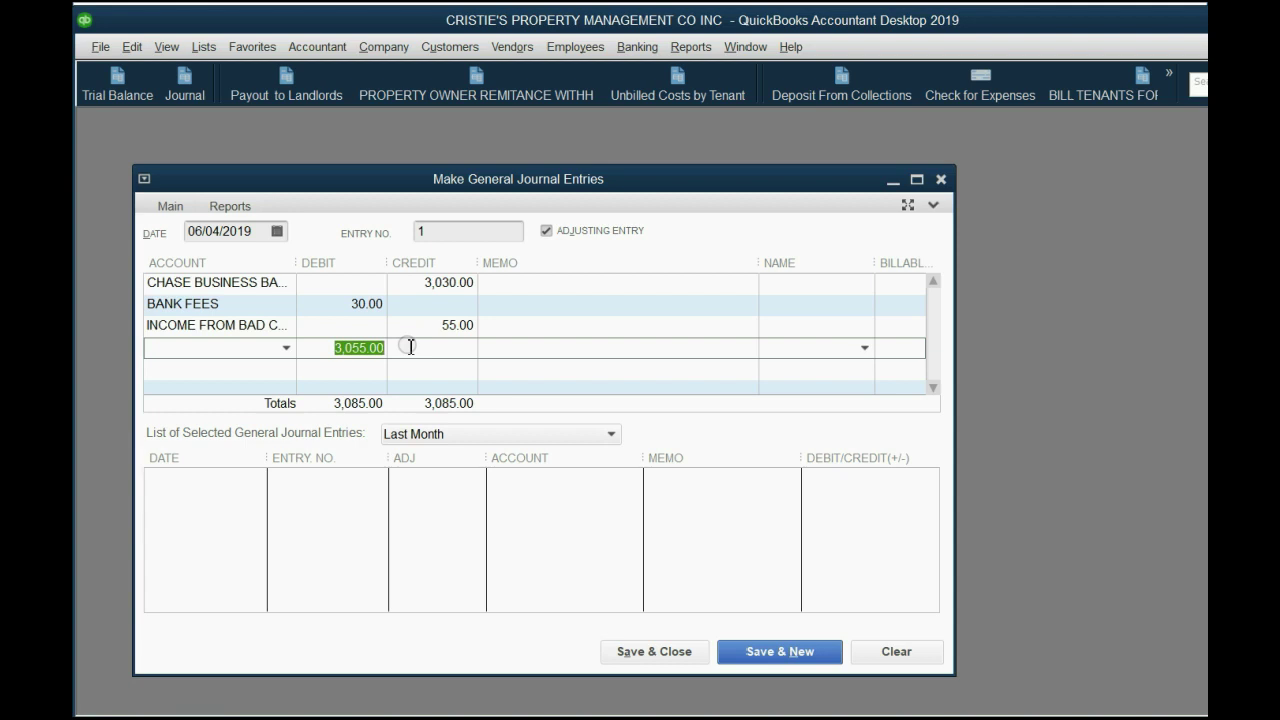
pyautogui.click(286, 348)
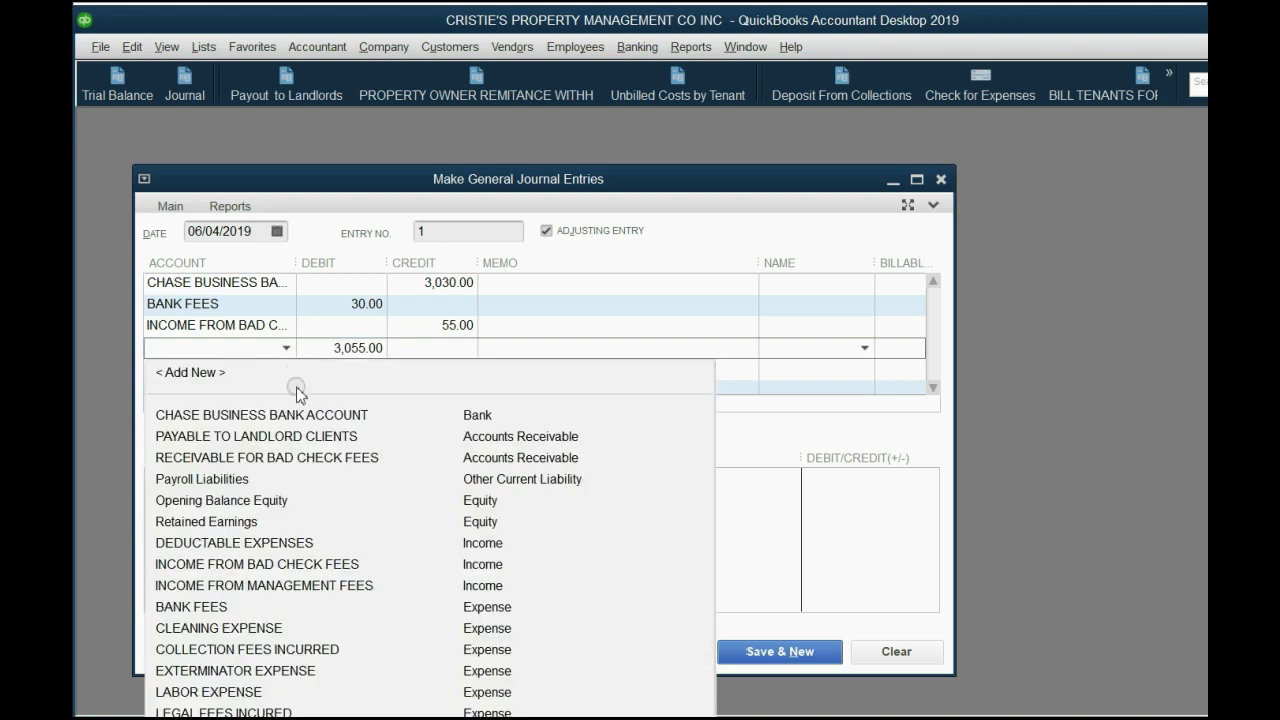
pyautogui.click(308, 458)
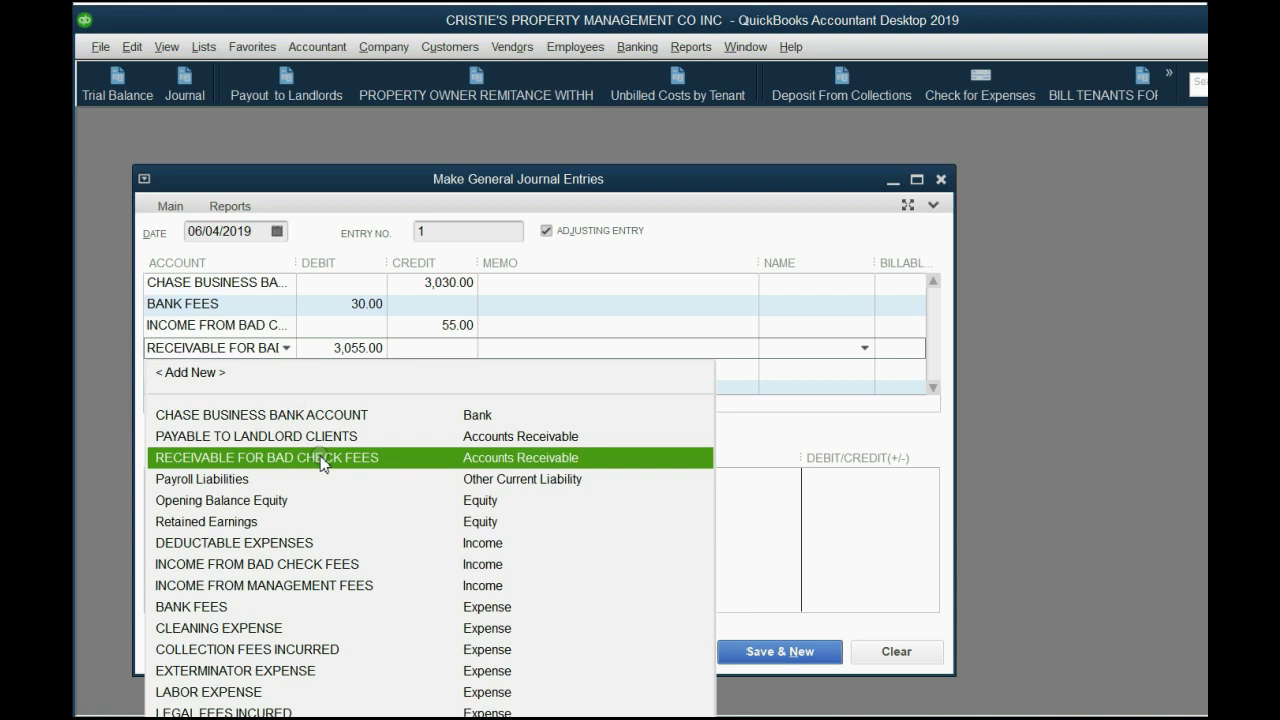
pyautogui.click(321, 460)
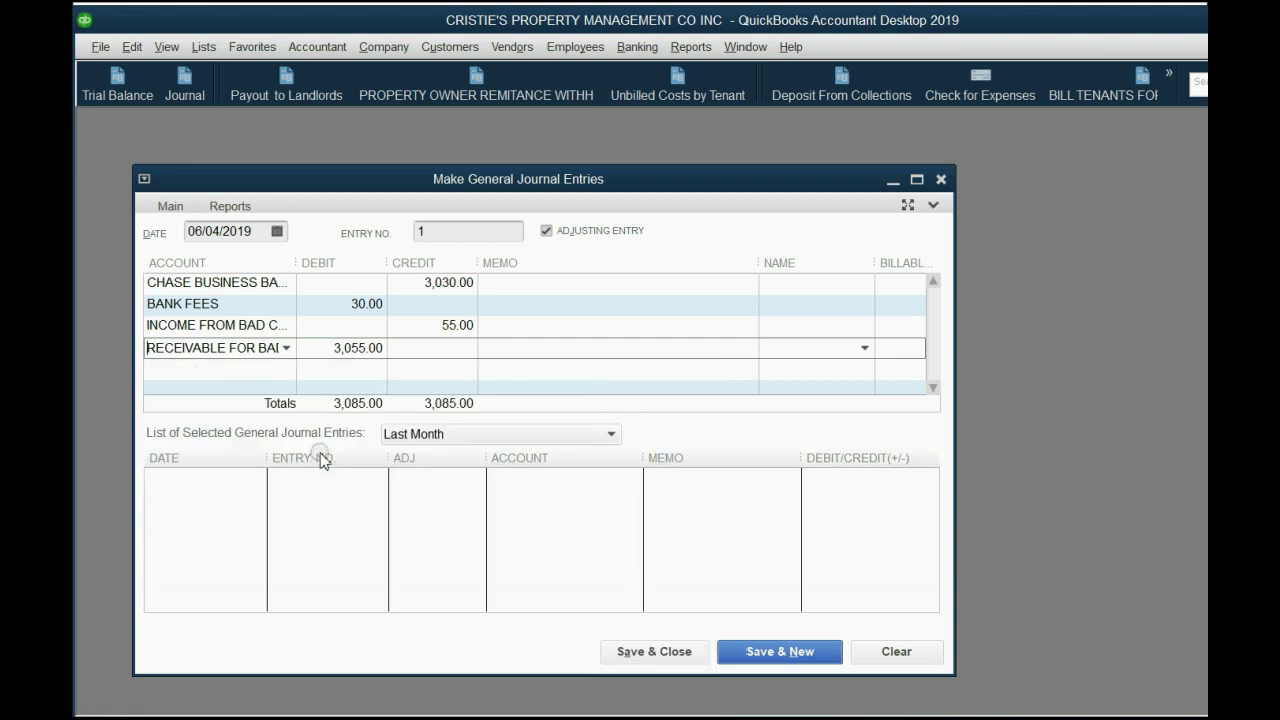
pyautogui.click(286, 348)
pyautogui.click(287, 350)
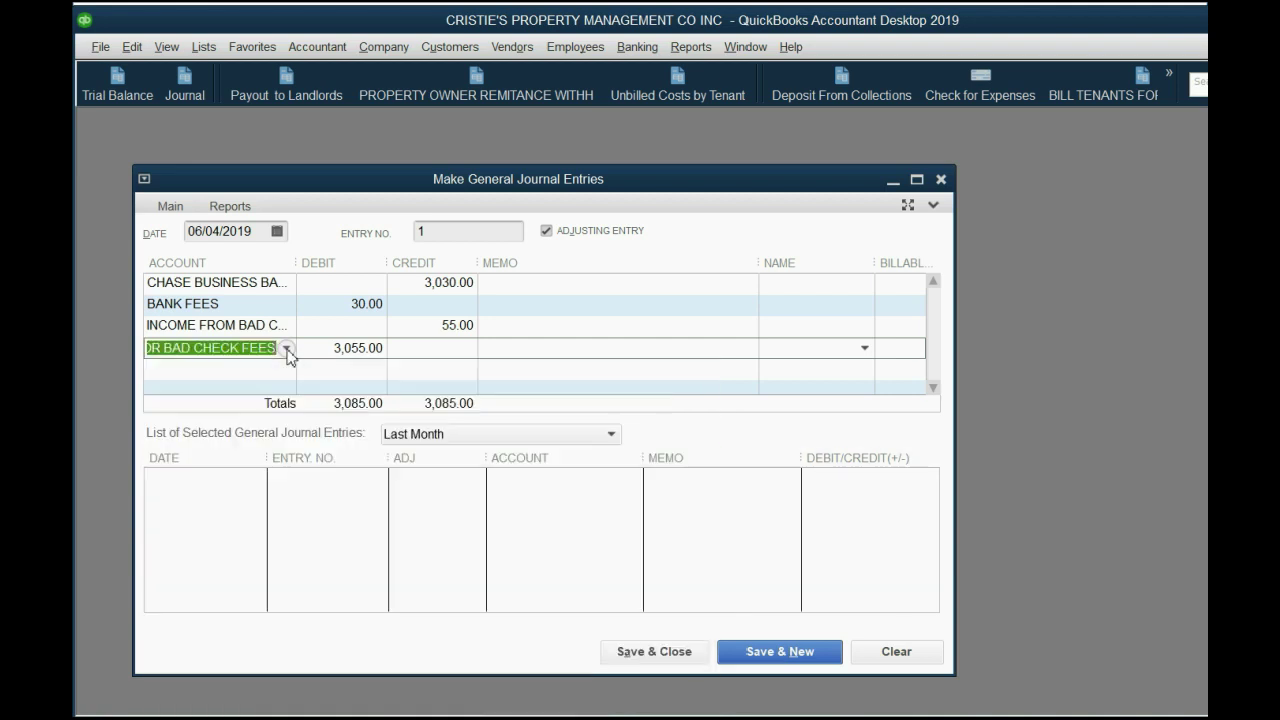
# Review the journal line amounts, compare them with the bounced check example in PowerPoint, and return to QuickBooks
pyautogui.click(420, 330)
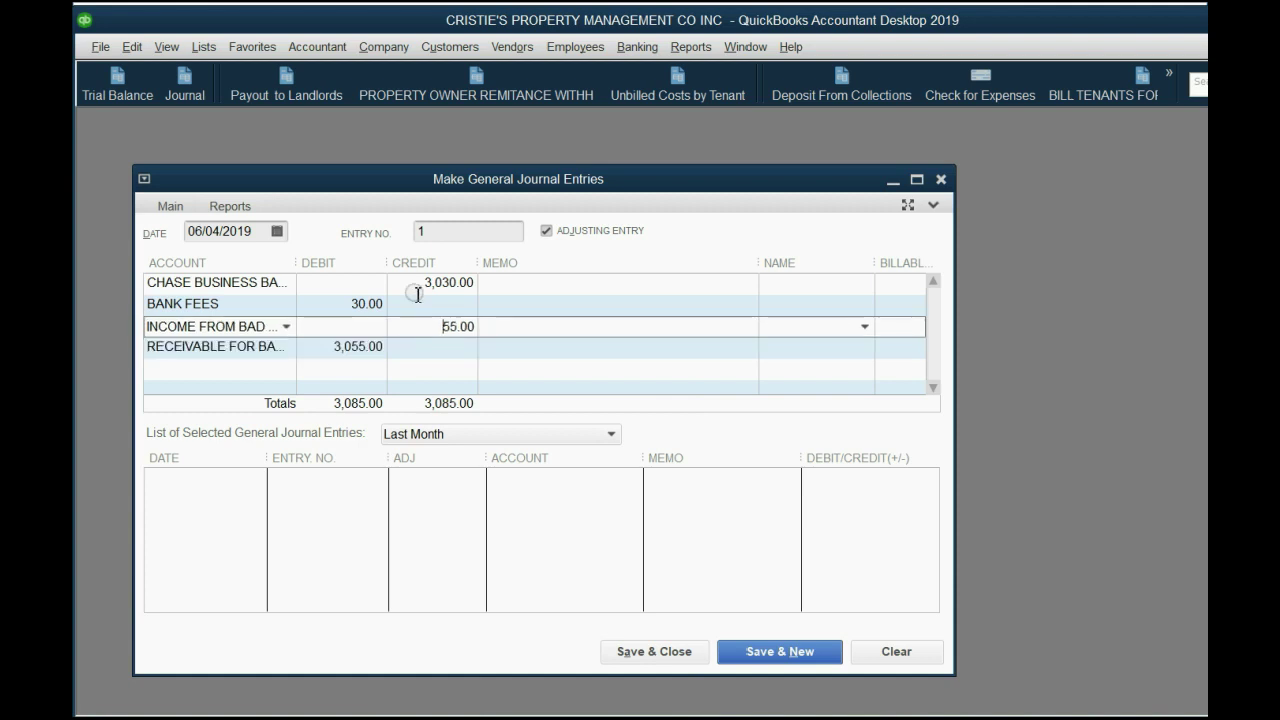
pyautogui.click(419, 285)
pyautogui.doubleClick(420, 285)
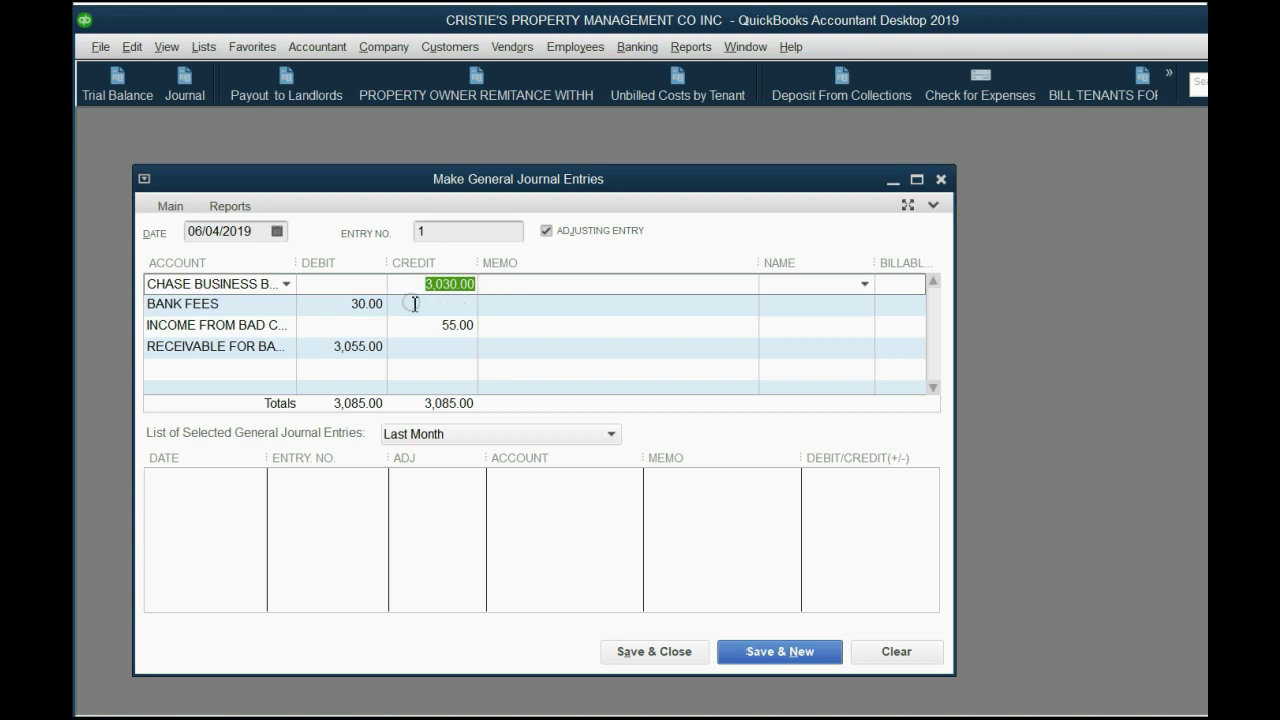
pyautogui.doubleClick(362, 304)
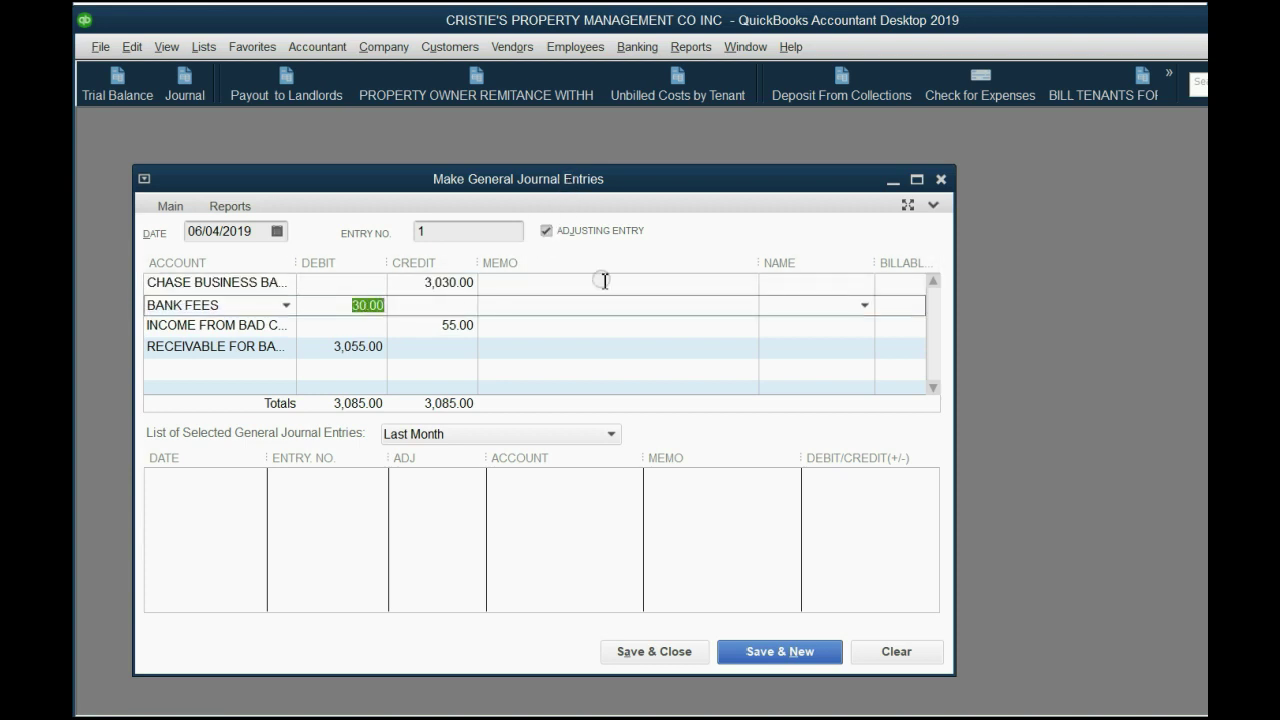
pyautogui.hotkey('alt', 'Tab')
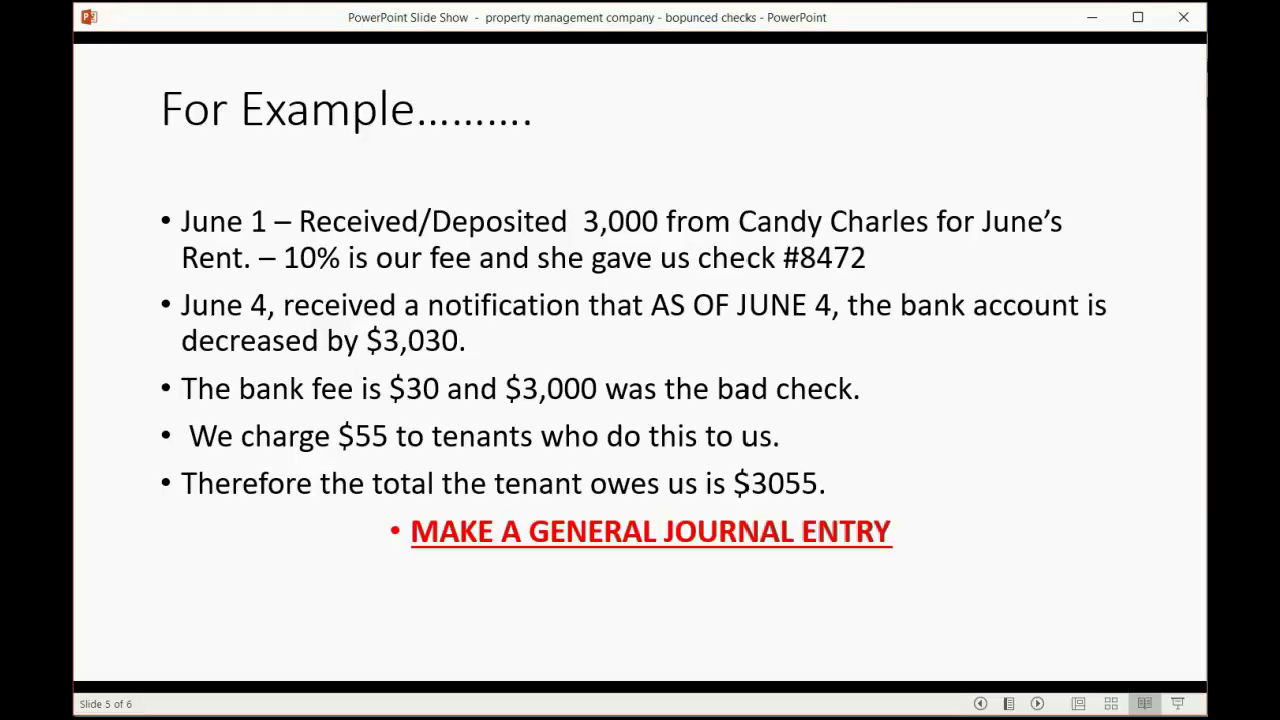
pyautogui.hotkey('alt', 'Tab')
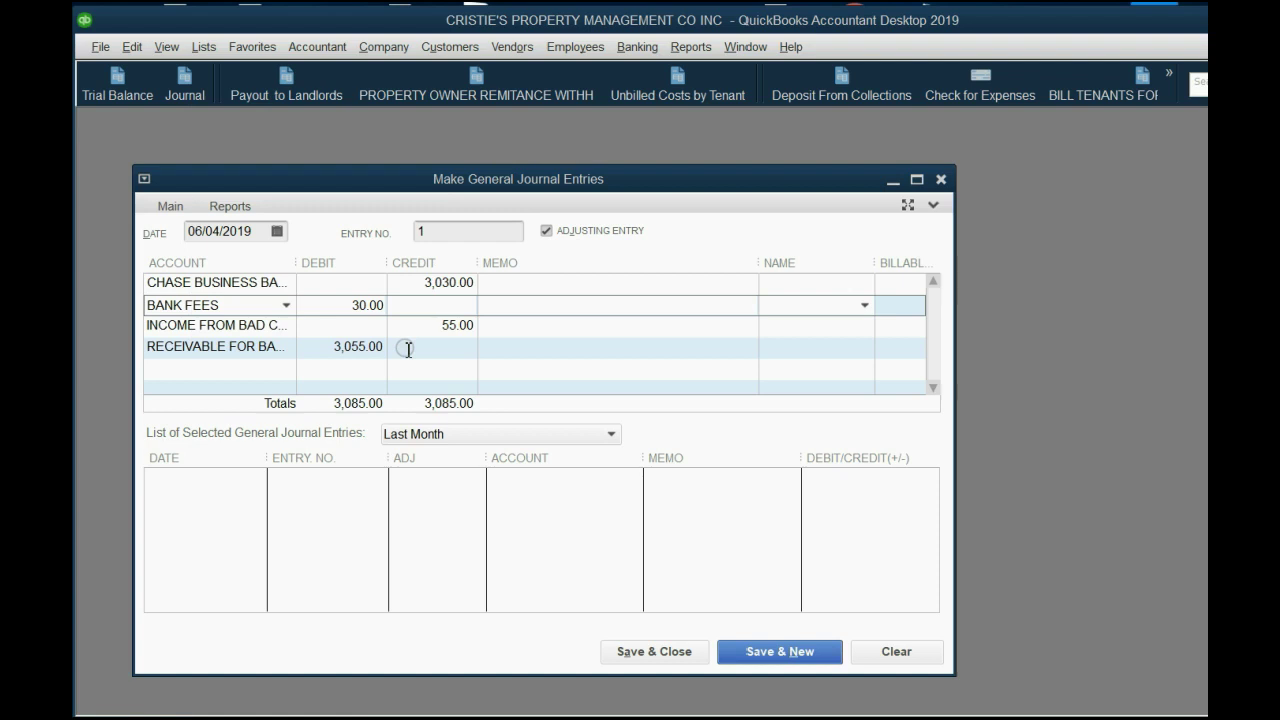
# Assign the tenant from the bounced check example, listed under MEADOW LANE, to the receivable line, and save and close the journal entry
pyautogui.click(664, 655)
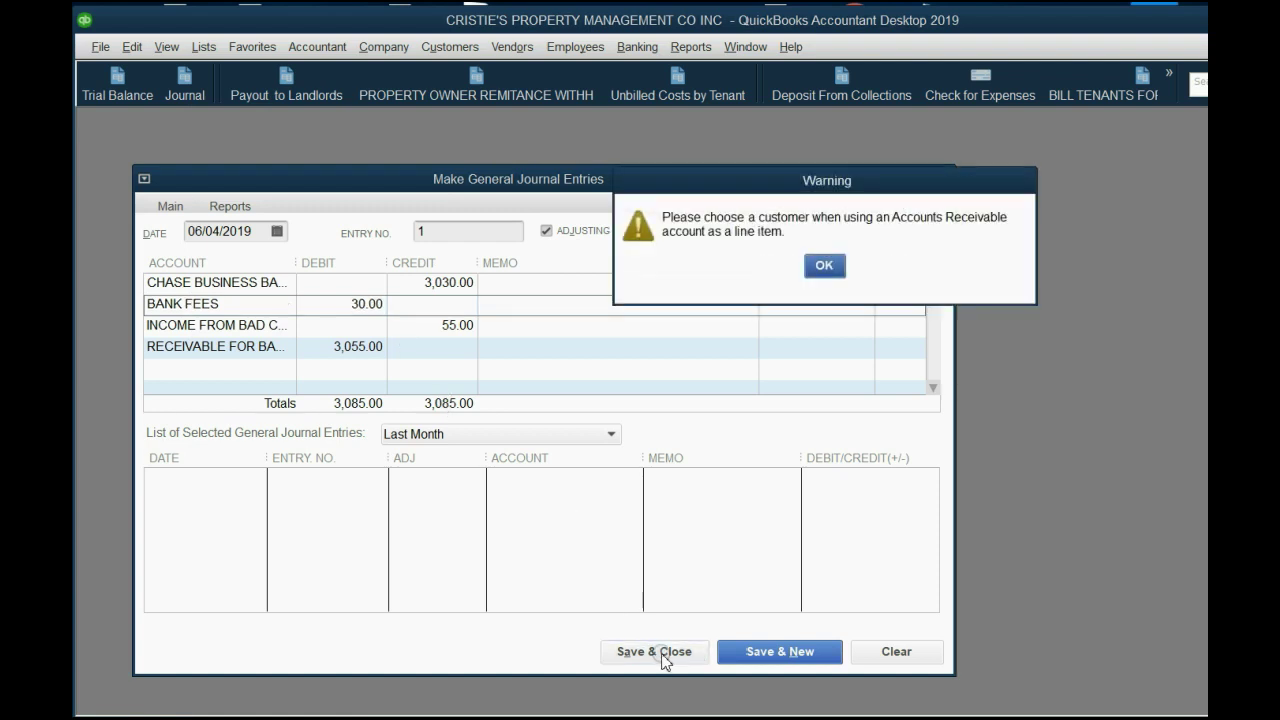
pyautogui.click(833, 269)
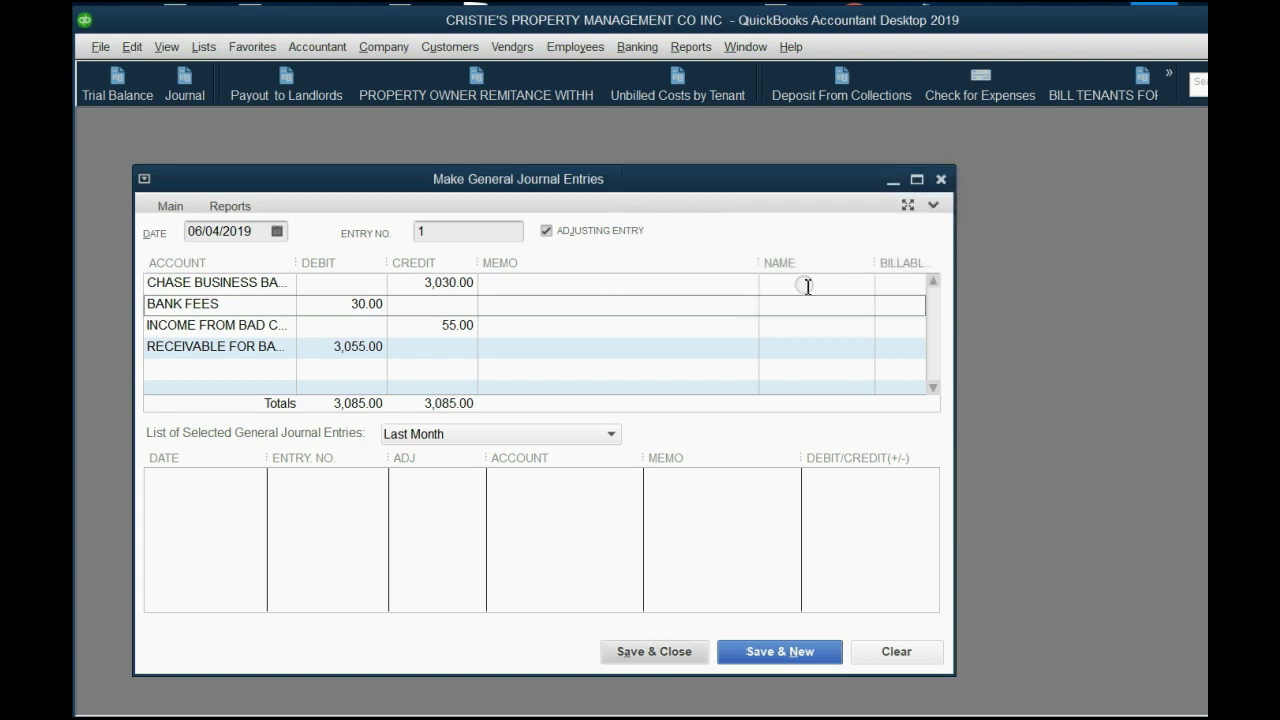
pyautogui.click(807, 345)
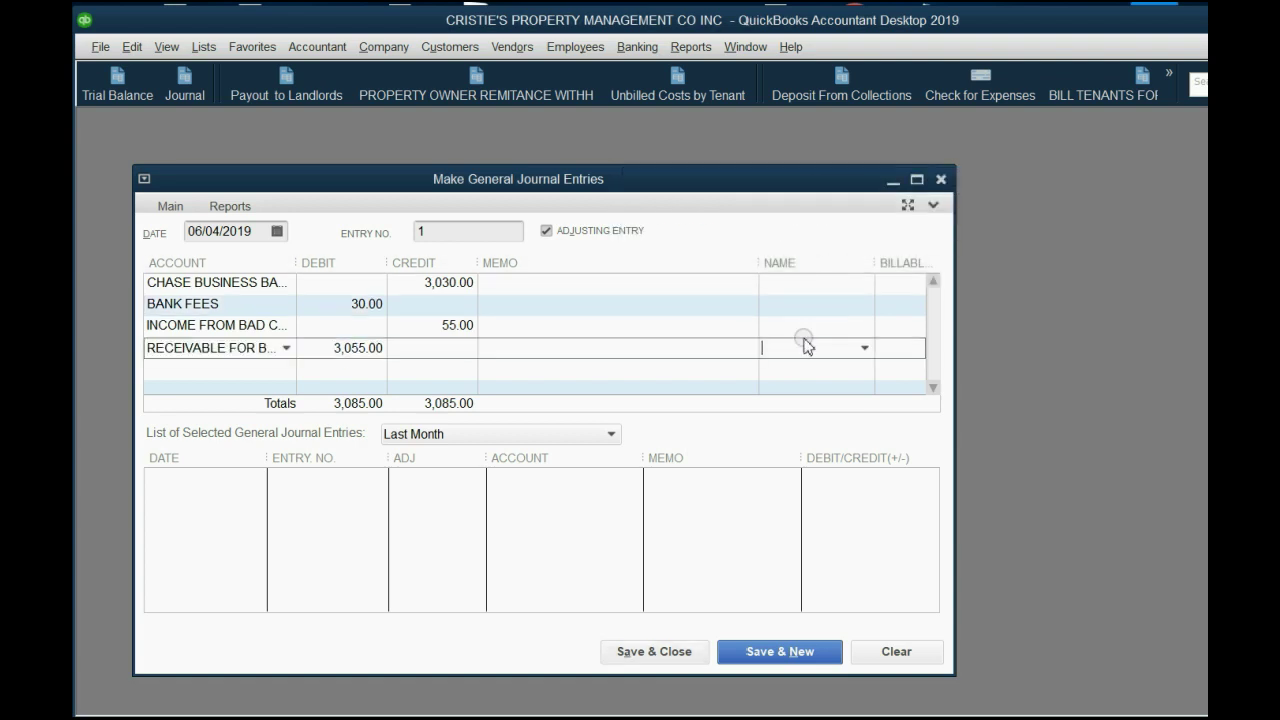
pyautogui.click(864, 348)
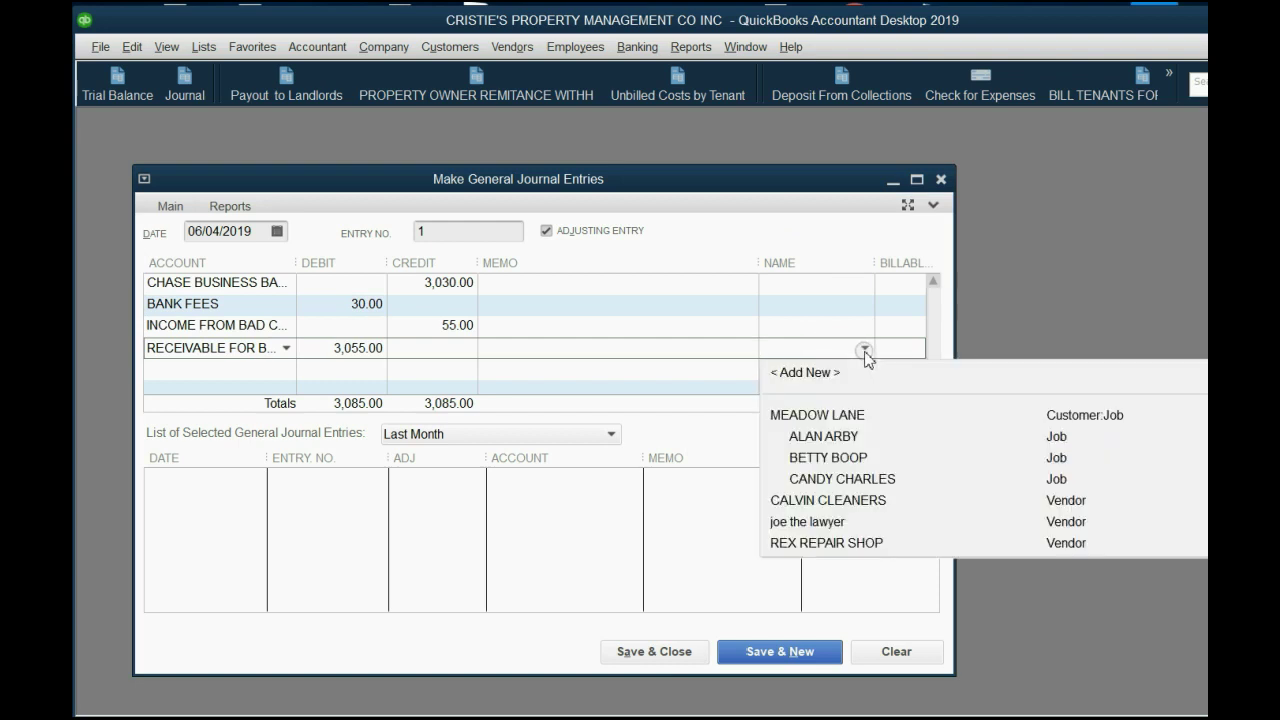
pyautogui.click(858, 479)
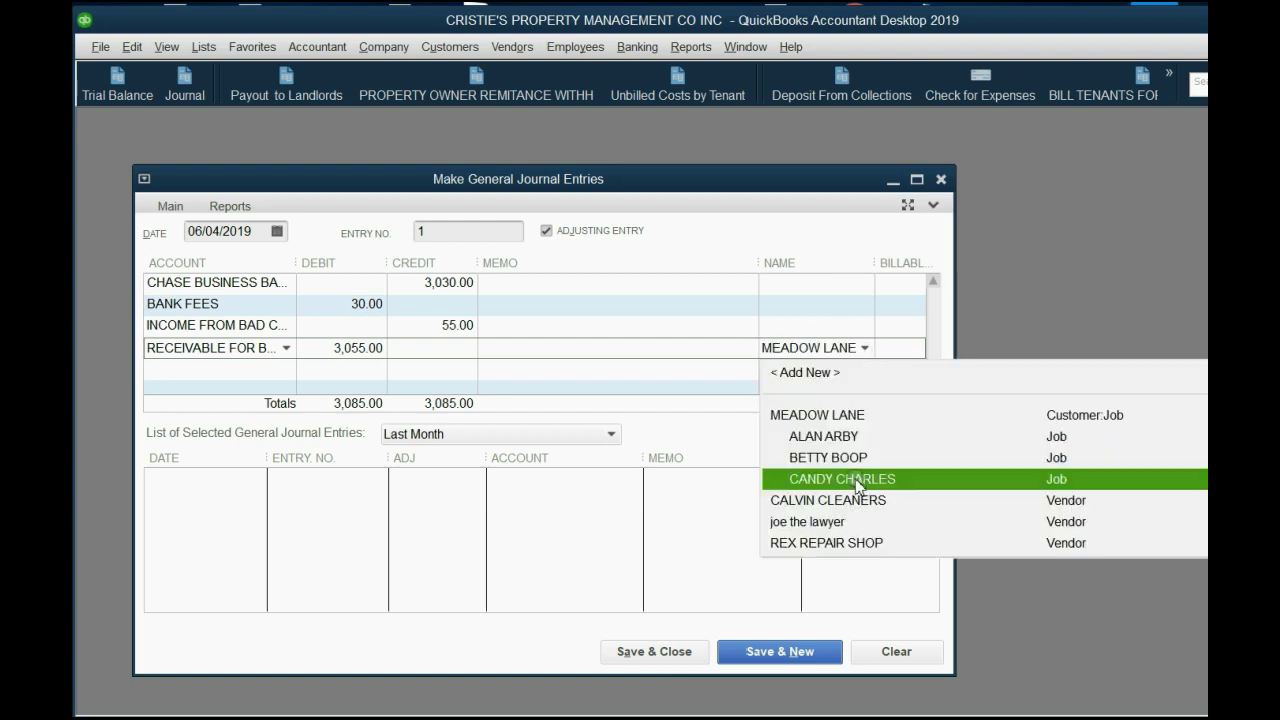
pyautogui.click(856, 481)
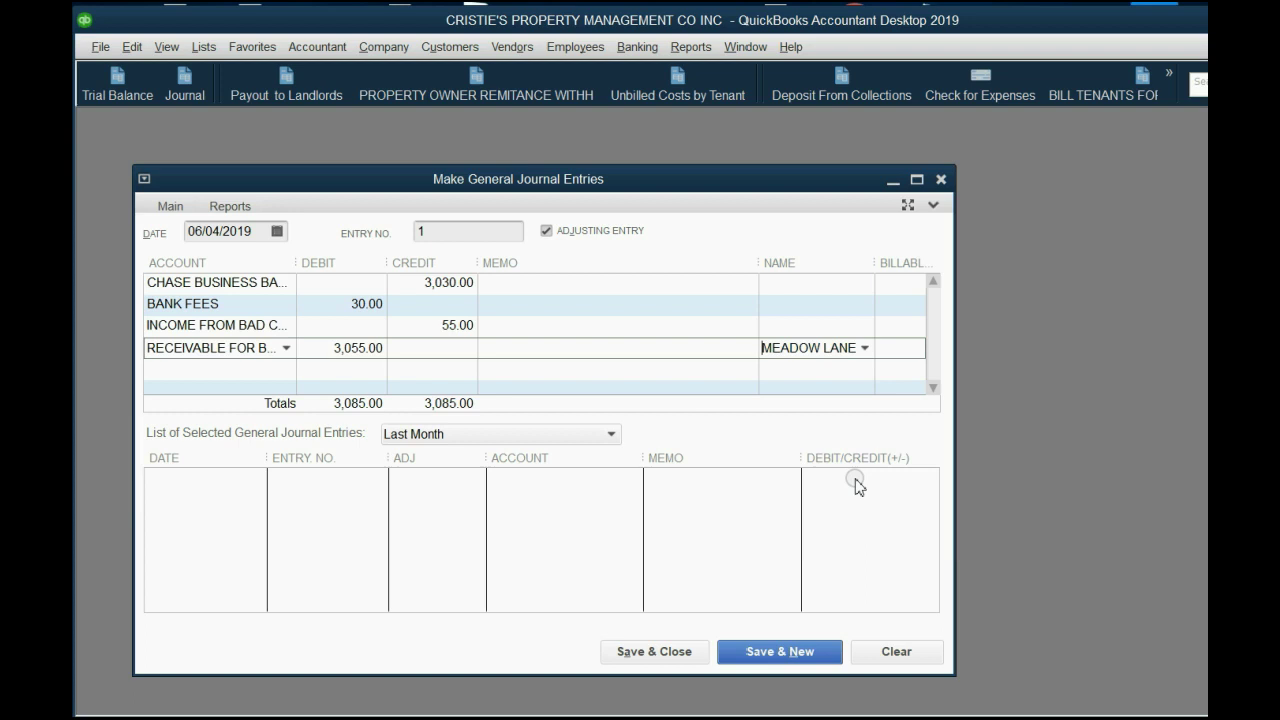
pyautogui.click(285, 348)
pyautogui.click(289, 349)
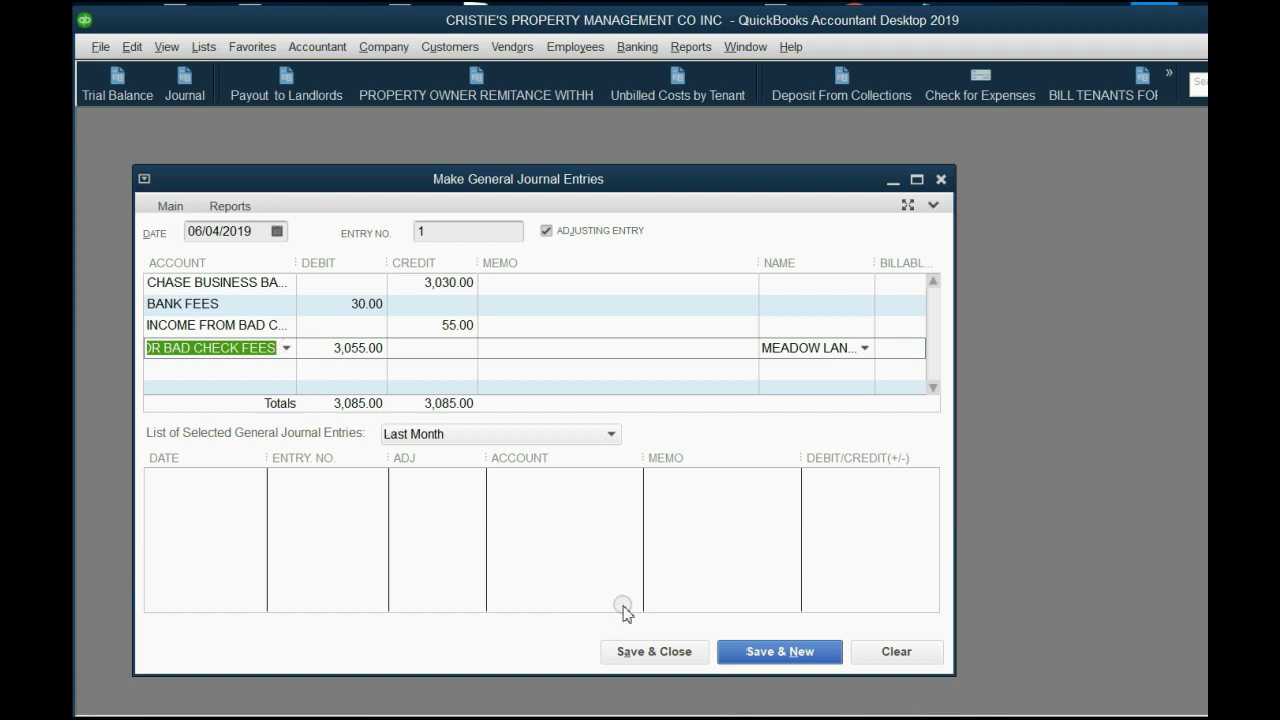
pyautogui.click(665, 652)
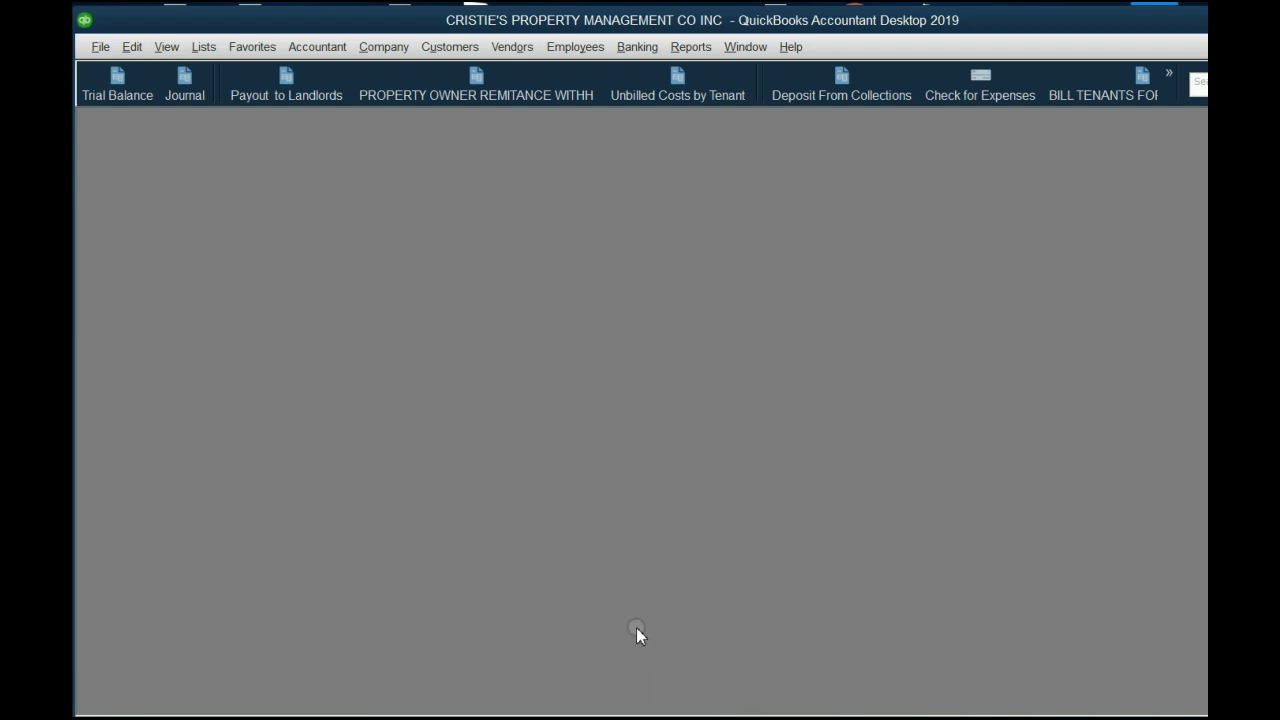
# Open the Trial Balance report, inspect the transactions behind the CHASE BUSINESS BANK ACCOUNT balance, and close that detail report
pyautogui.click(114, 94)
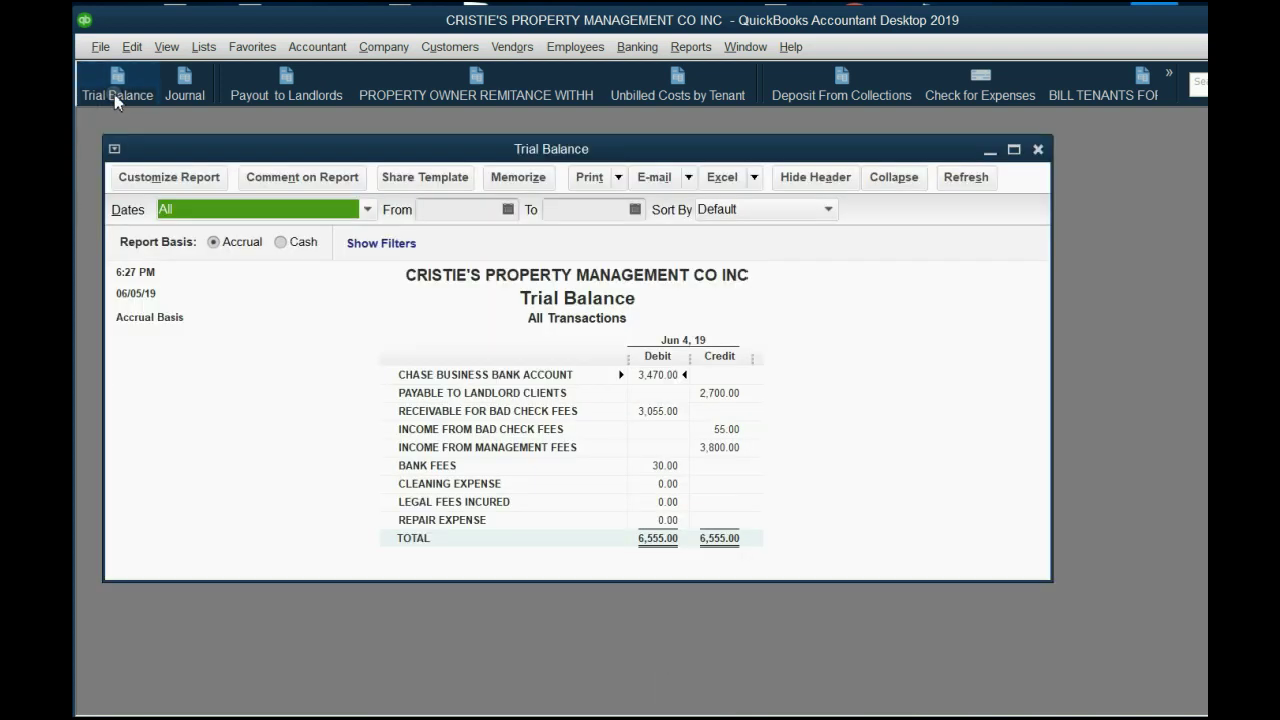
pyautogui.click(442, 413)
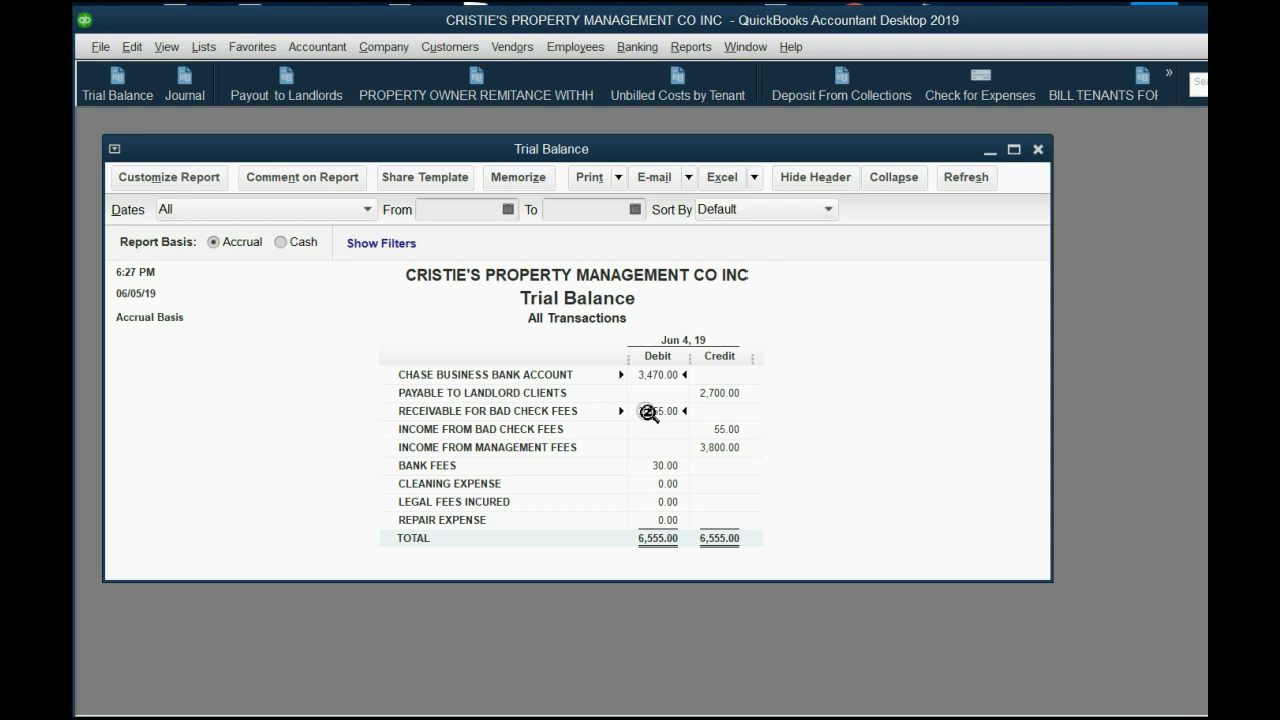
pyautogui.doubleClick(650, 375)
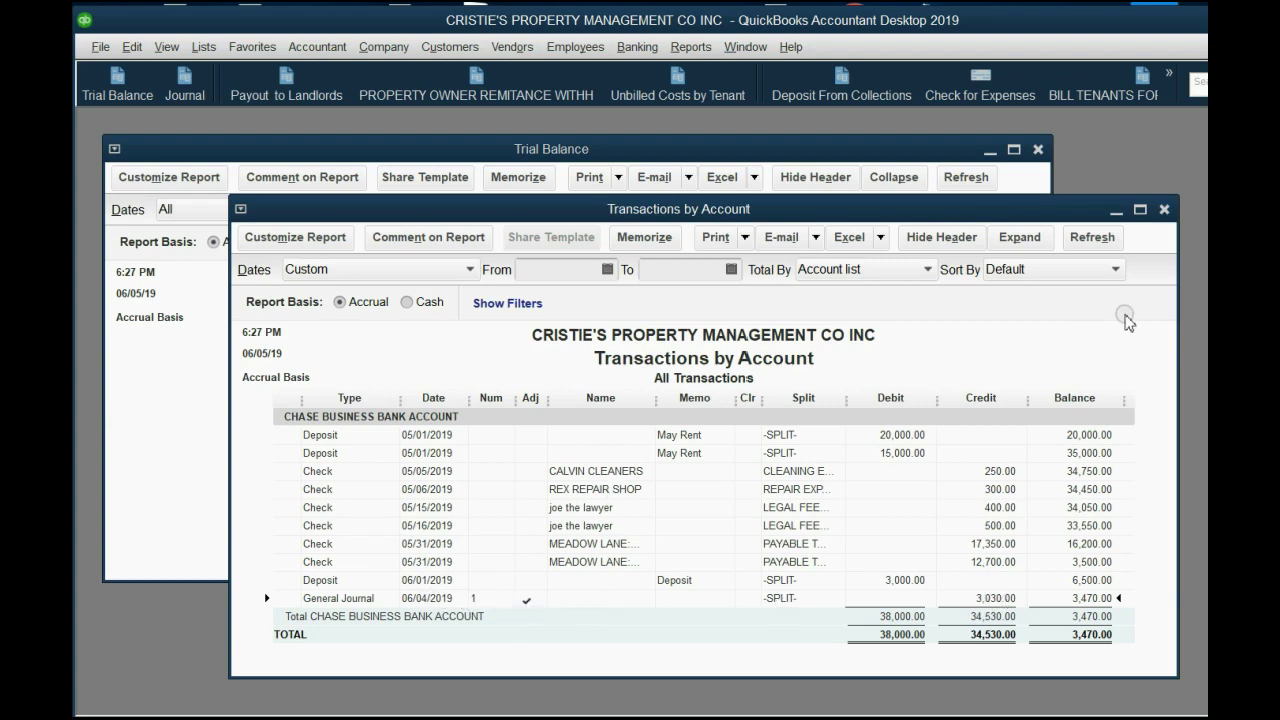
pyautogui.click(1164, 210)
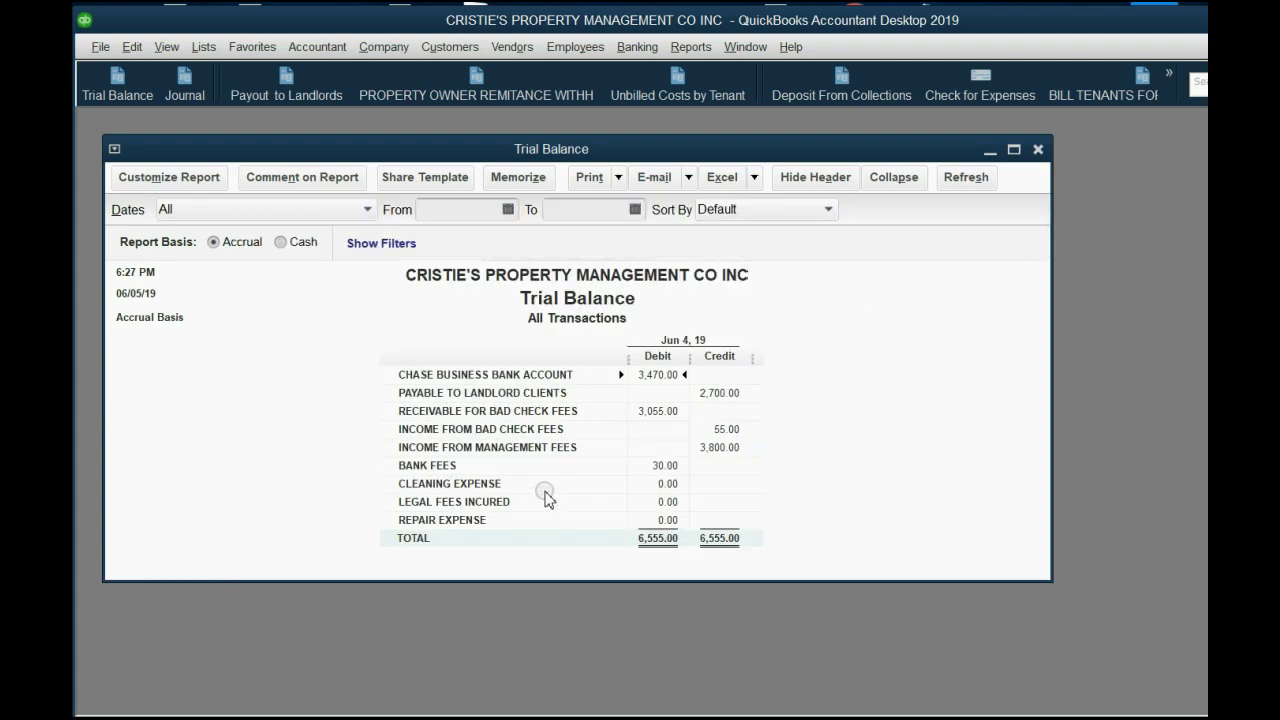
# Check the BANK FEES amount in the Trial Balance and open the Payout To landlord statement for all dates
pyautogui.click(668, 465)
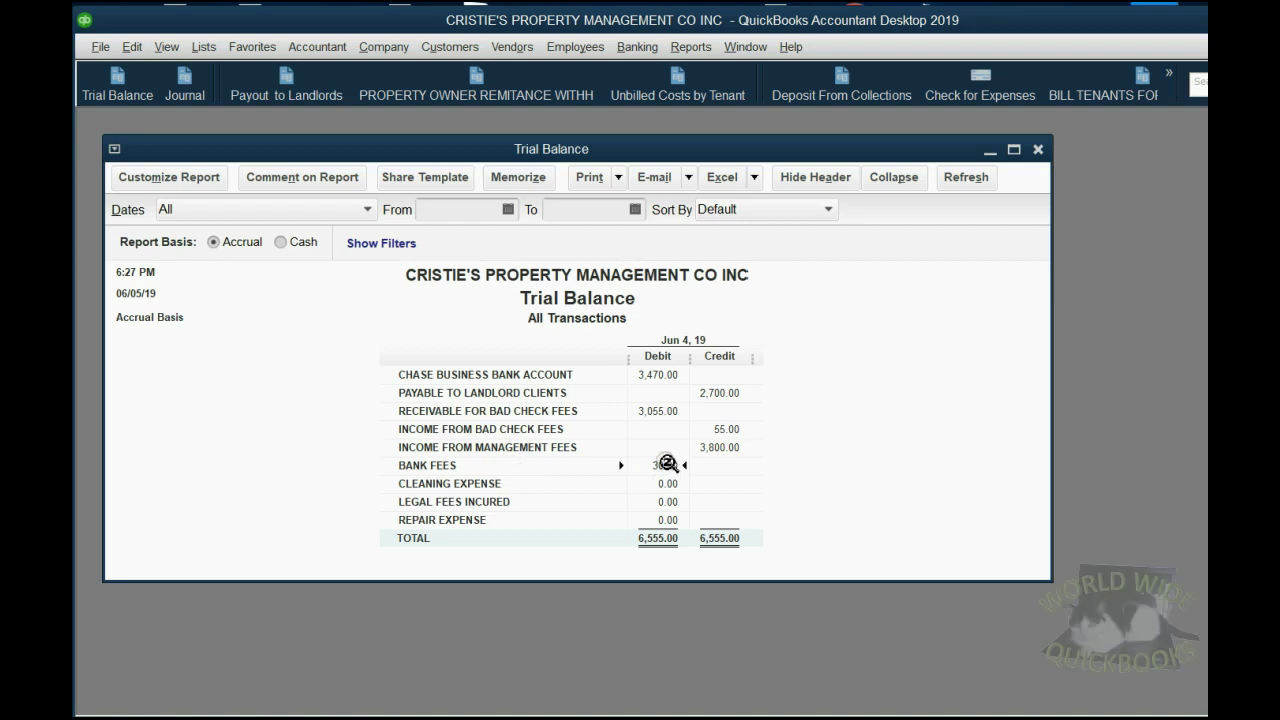
pyautogui.click(297, 90)
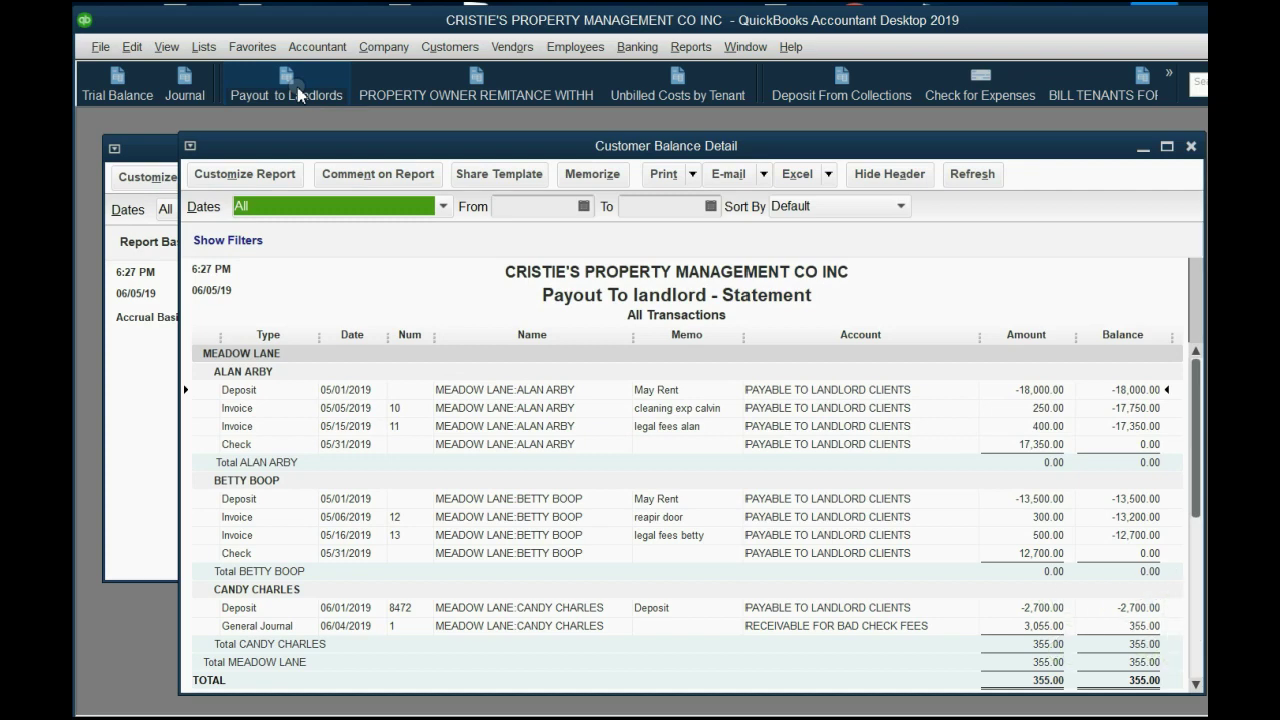
pyautogui.moveTo(450, 148); pyautogui.dragTo(454, 147)
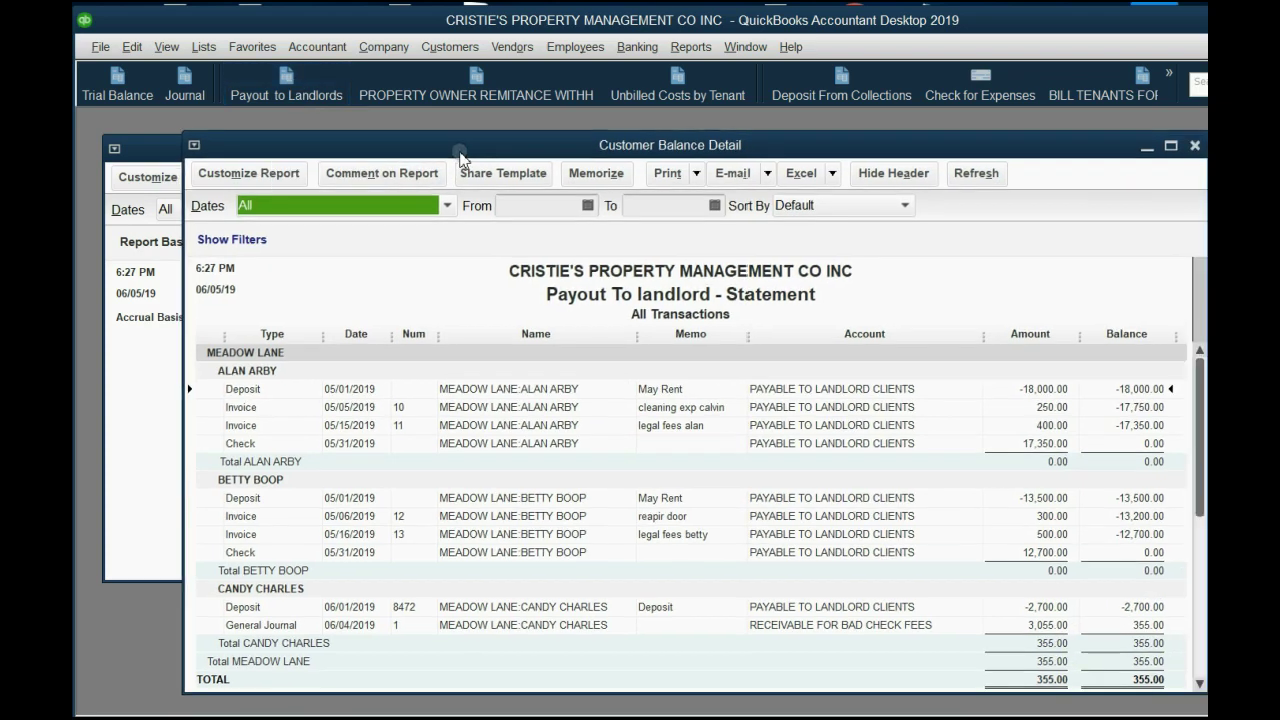
# Open the RECEIVABLE FOR BAD CHECKS report and compare its bounced-check journal entry with the tenant's lines in the Payout To landlord statement
pyautogui.click(1168, 74)
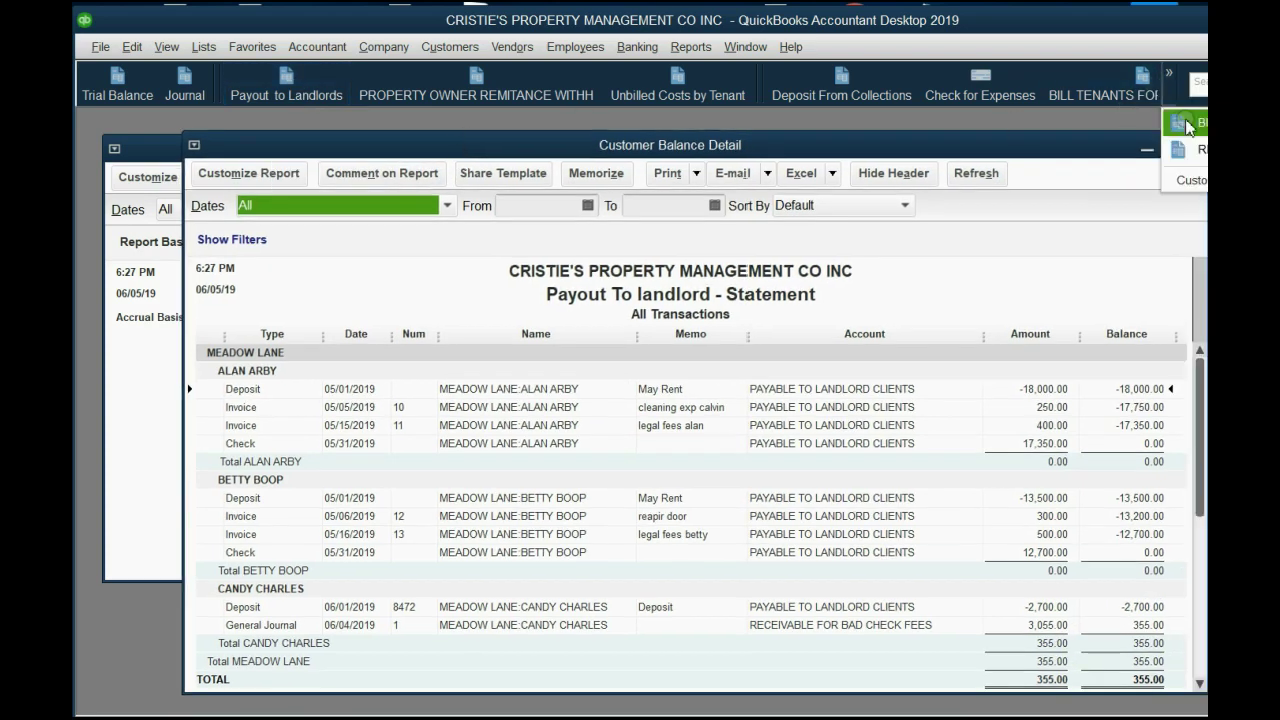
pyautogui.click(1197, 150)
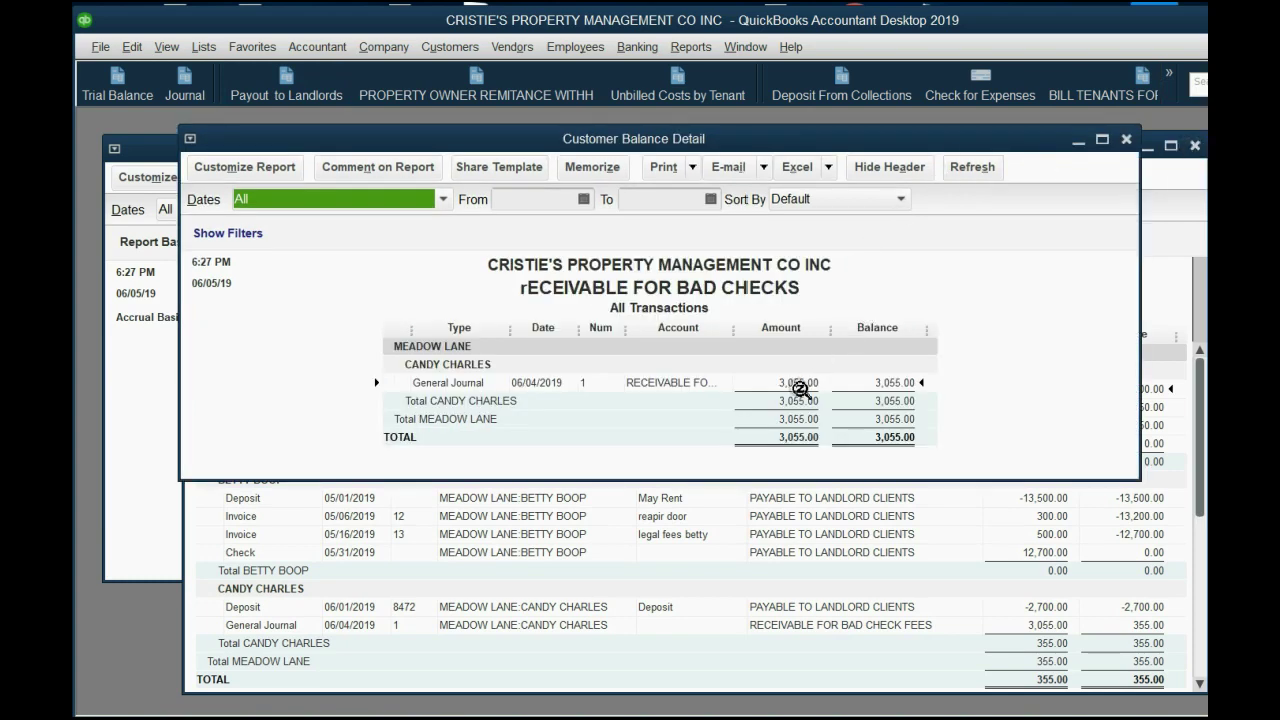
pyautogui.click(718, 296)
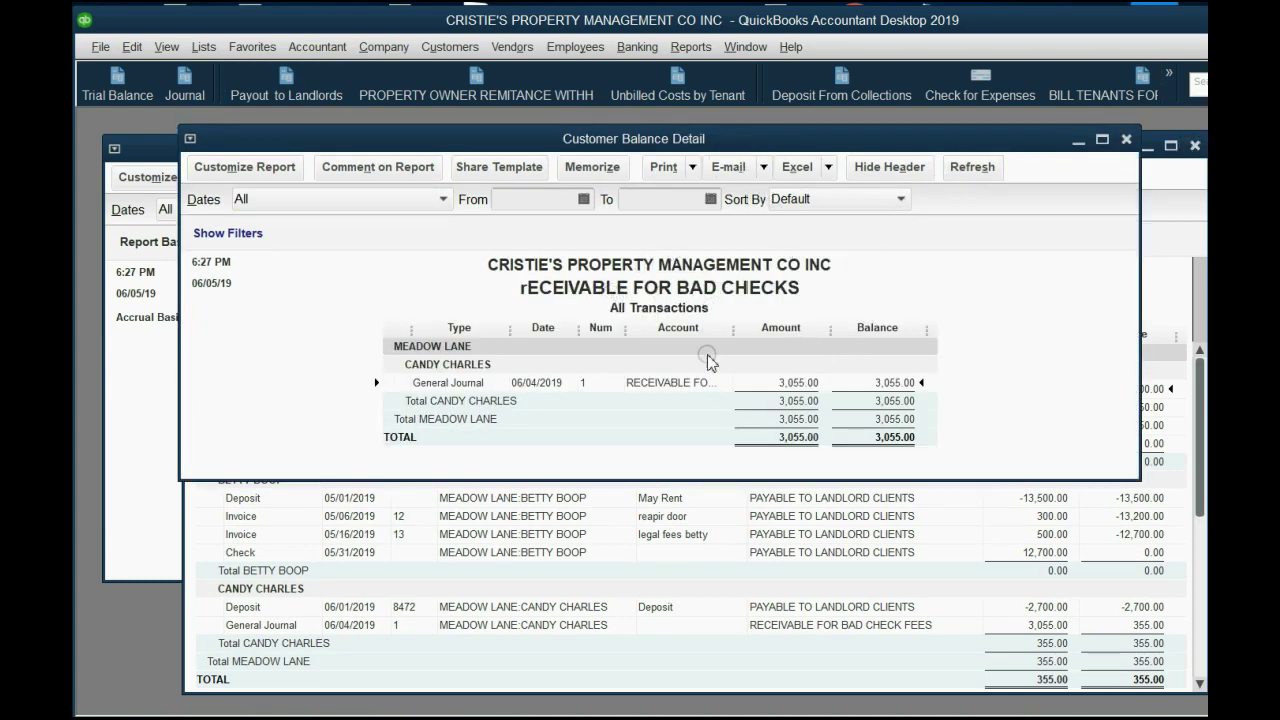
pyautogui.click(628, 648)
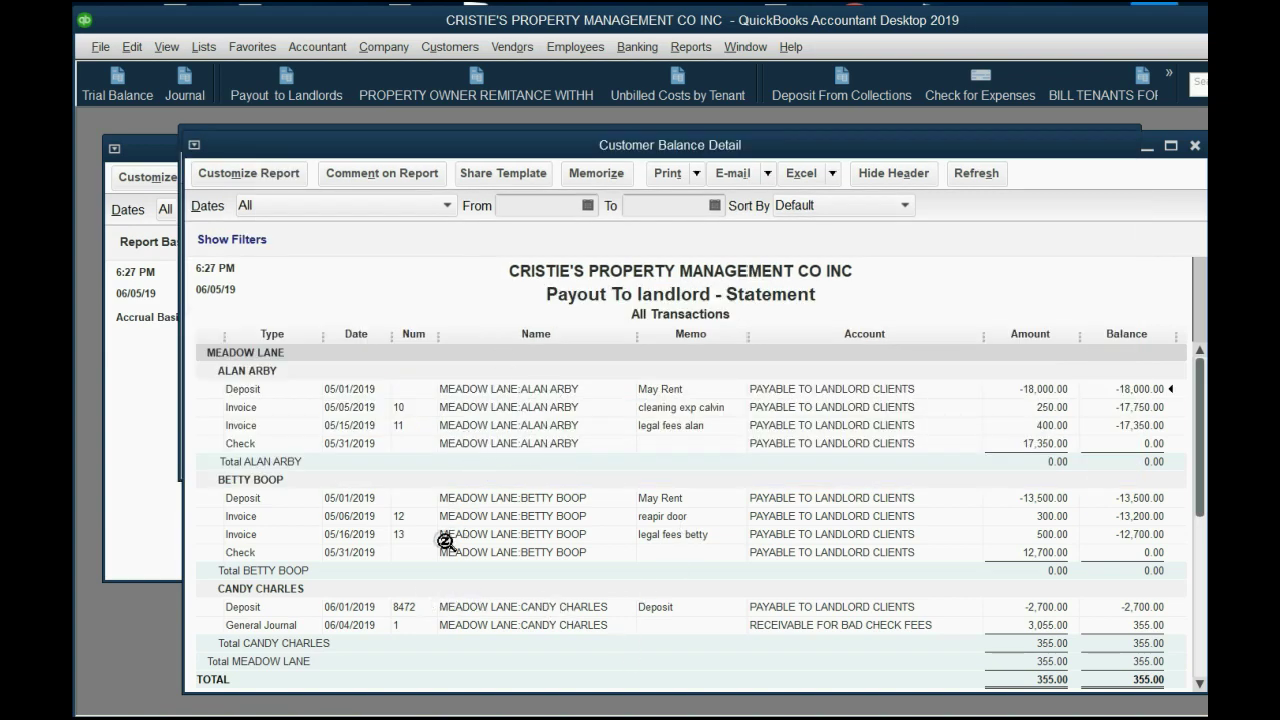
pyautogui.click(286, 626)
pyautogui.click(1168, 78)
pyautogui.click(1185, 149)
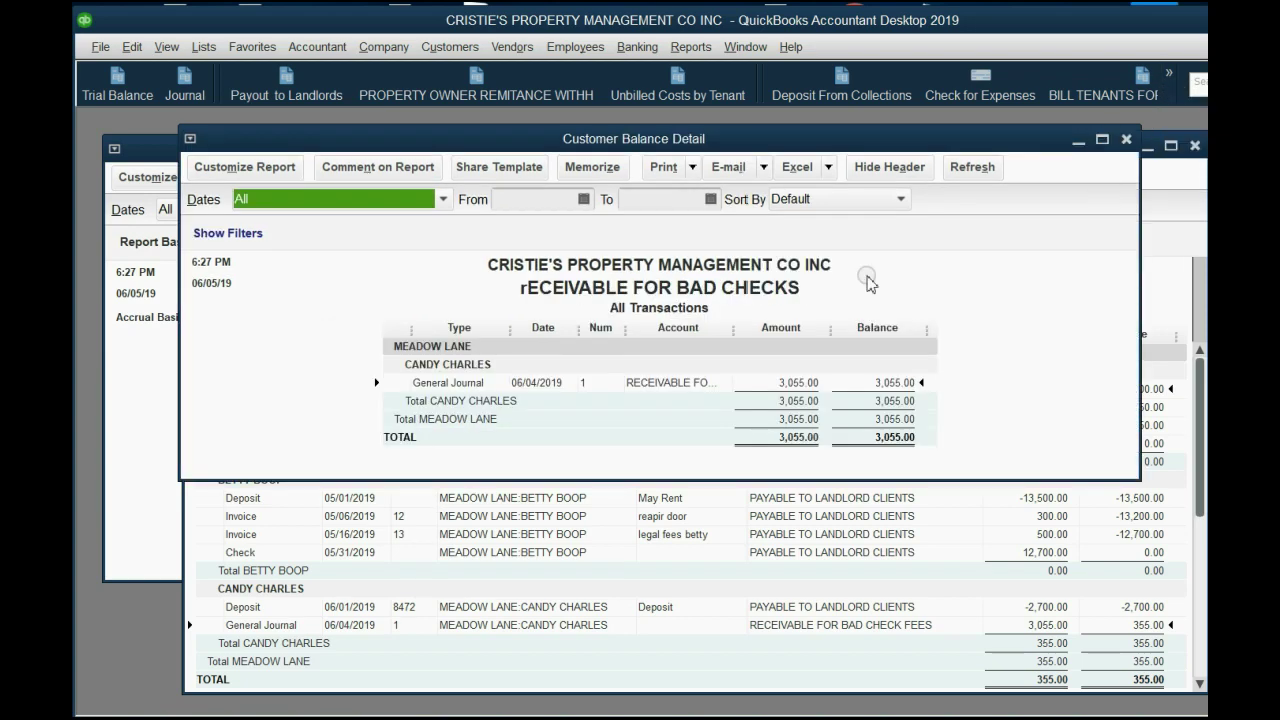
pyautogui.click(537, 383)
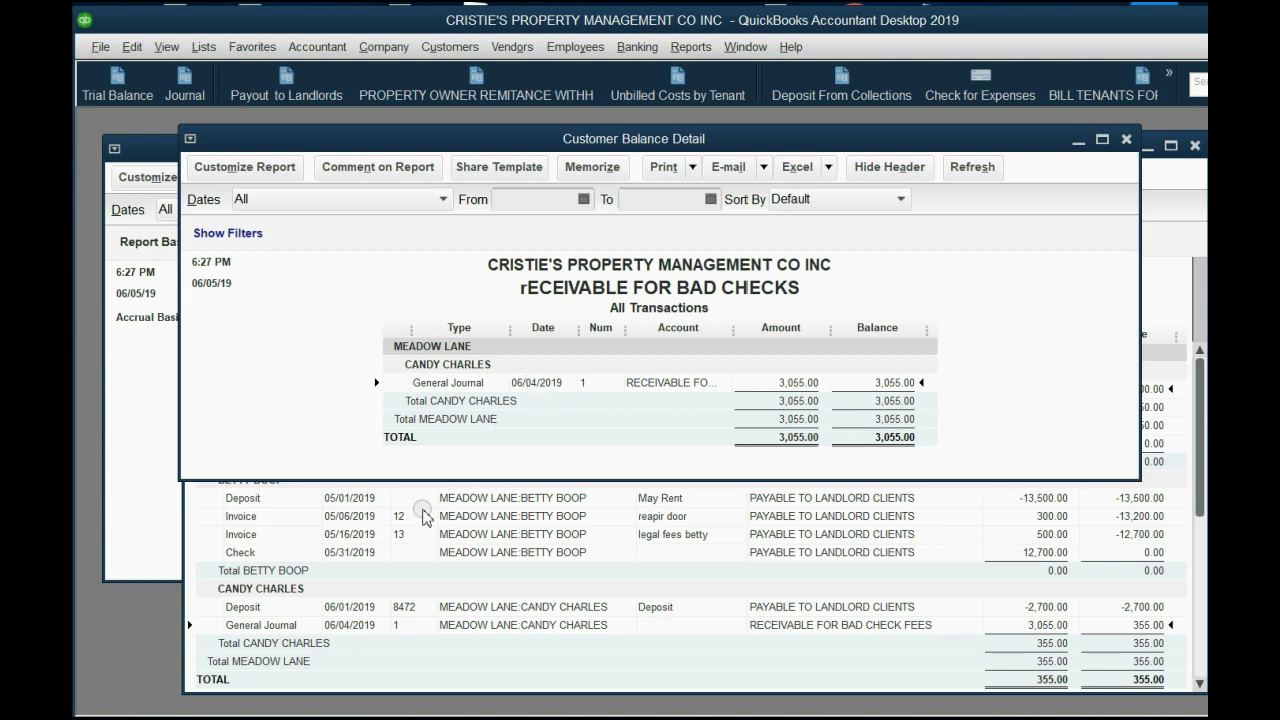
pyautogui.click(290, 570)
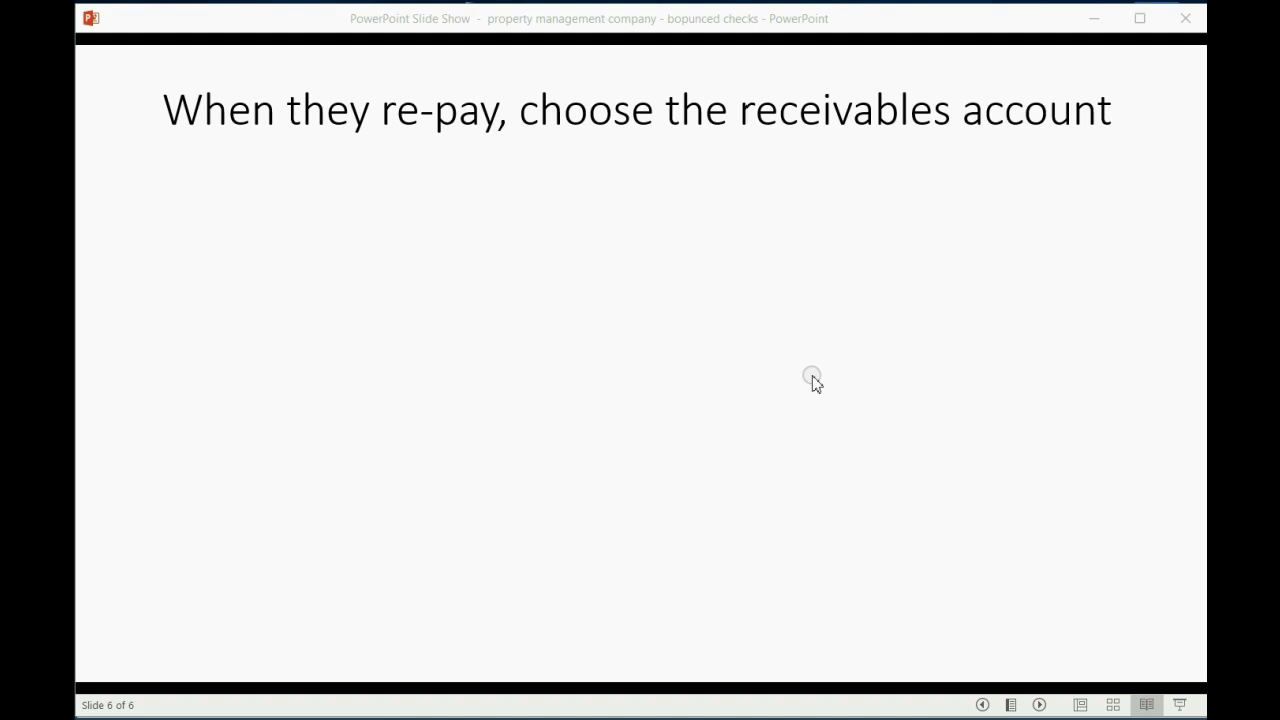
# Reveal the repayment example on the PowerPoint slide, and return to QuickBooks to start a new deposit from collections
pyautogui.click(813, 378)
pyautogui.press('Right')
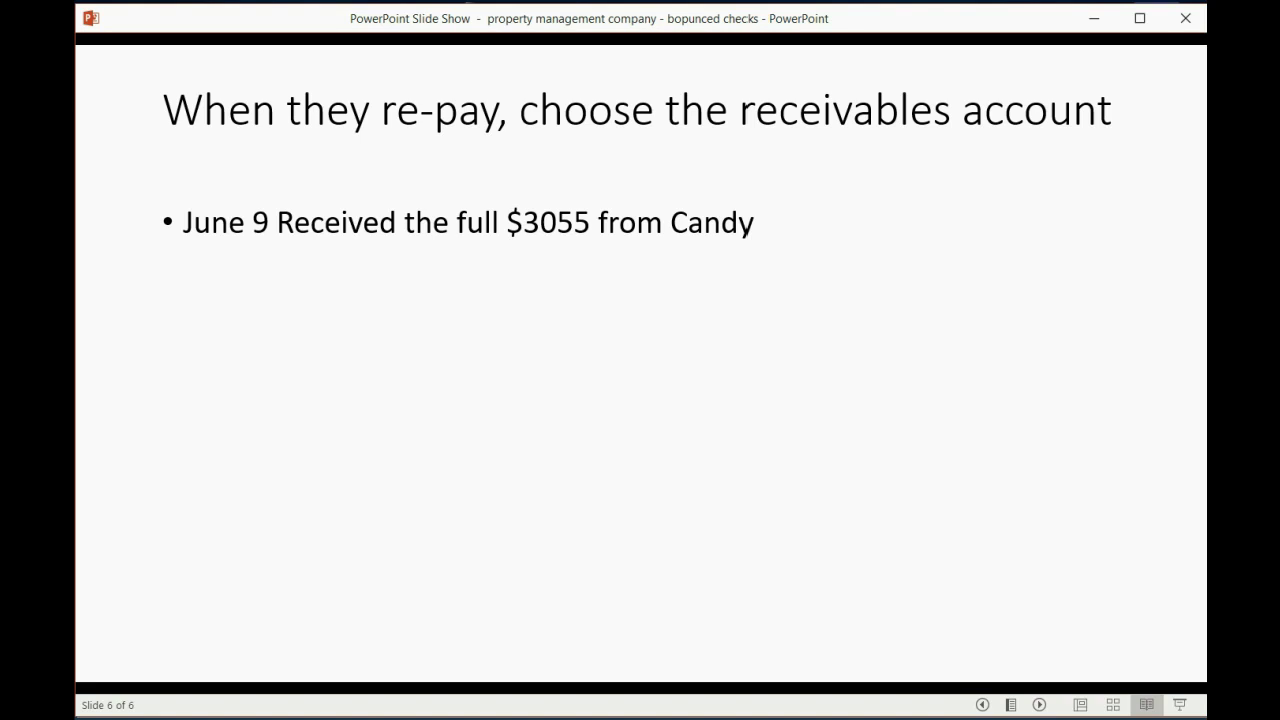
pyautogui.hotkey('alt', 'Tab')
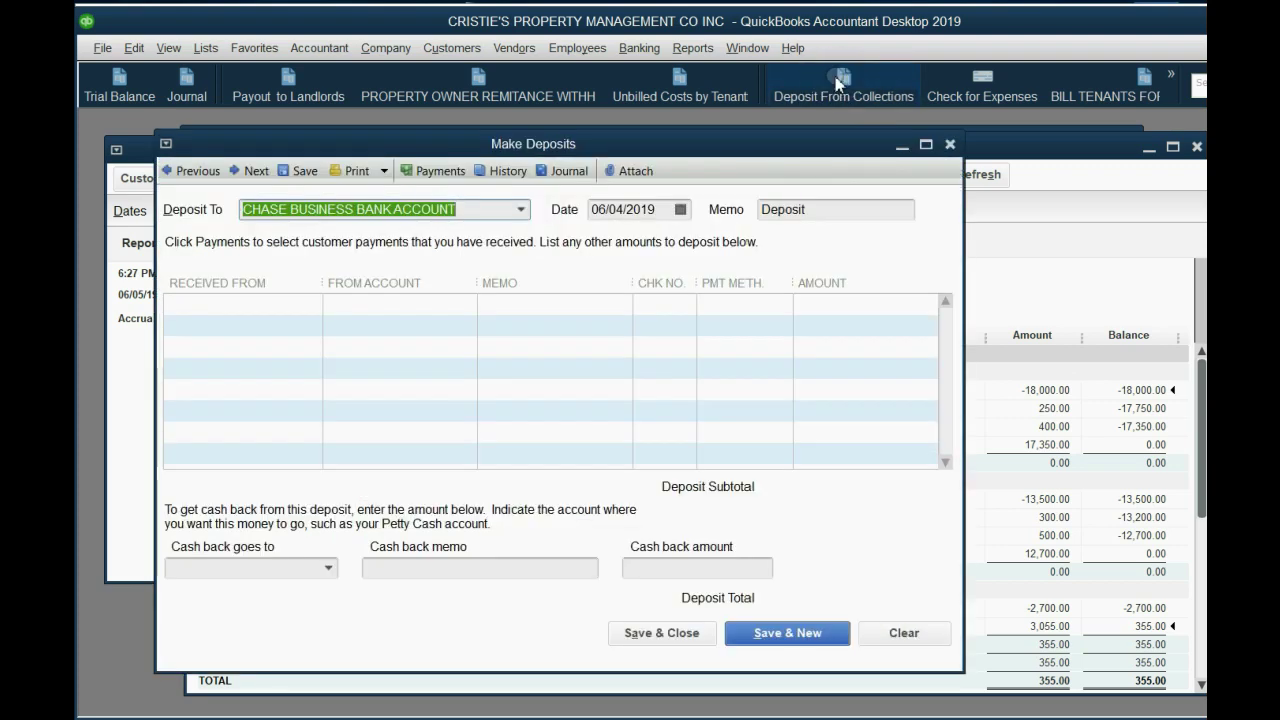
# Date the deposit into CHASE BUSINESS BANK ACCOUNT 06/09/2019 and set its first line amount to 3055
pyautogui.click(684, 217)
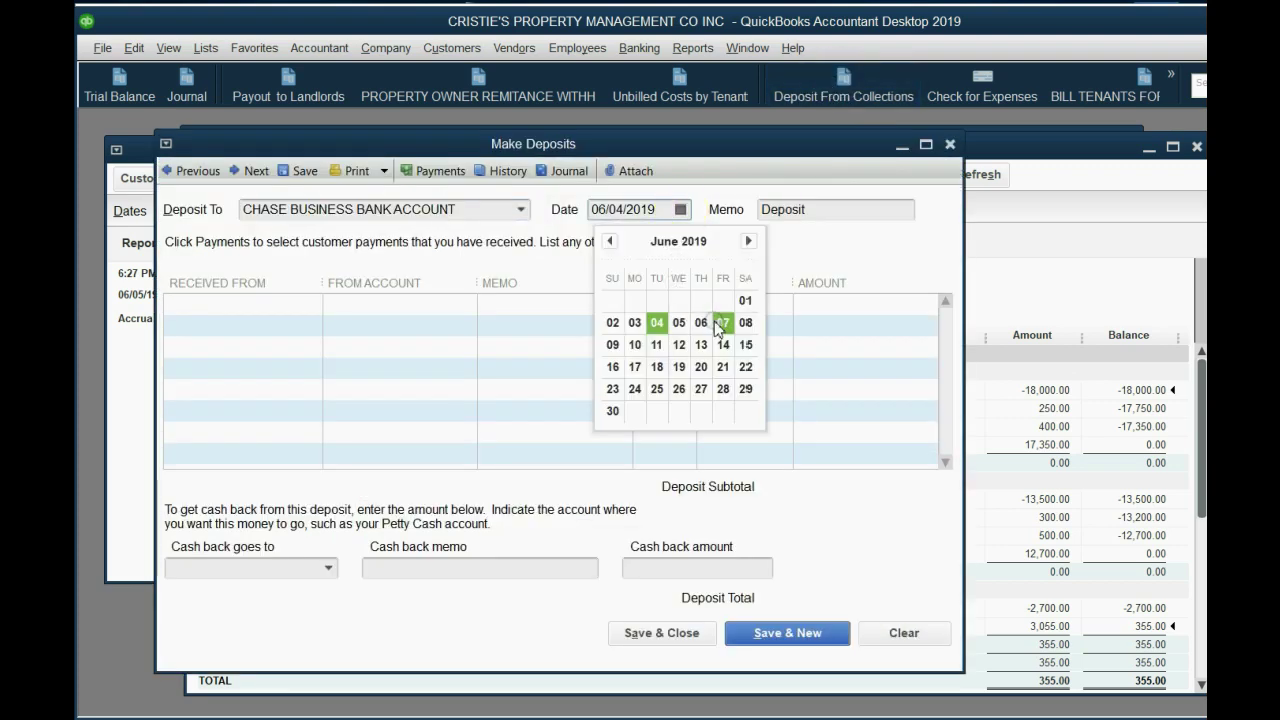
pyautogui.click(617, 347)
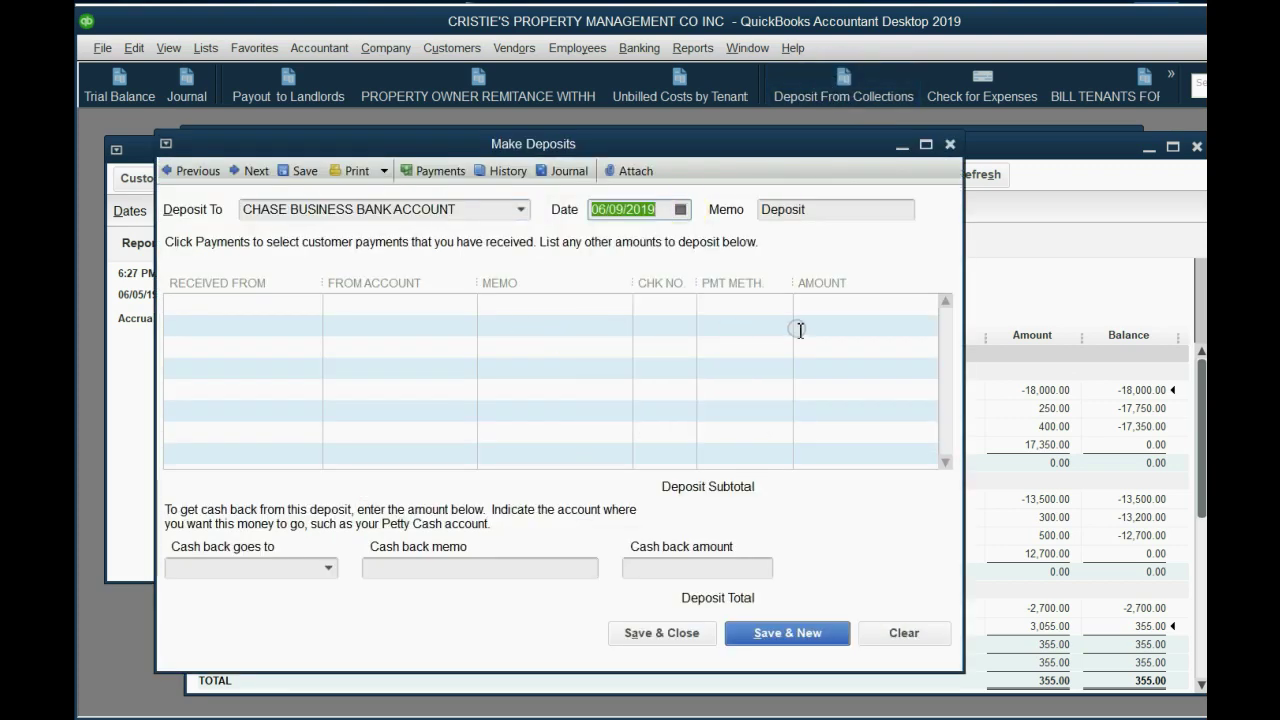
pyautogui.click(829, 300)
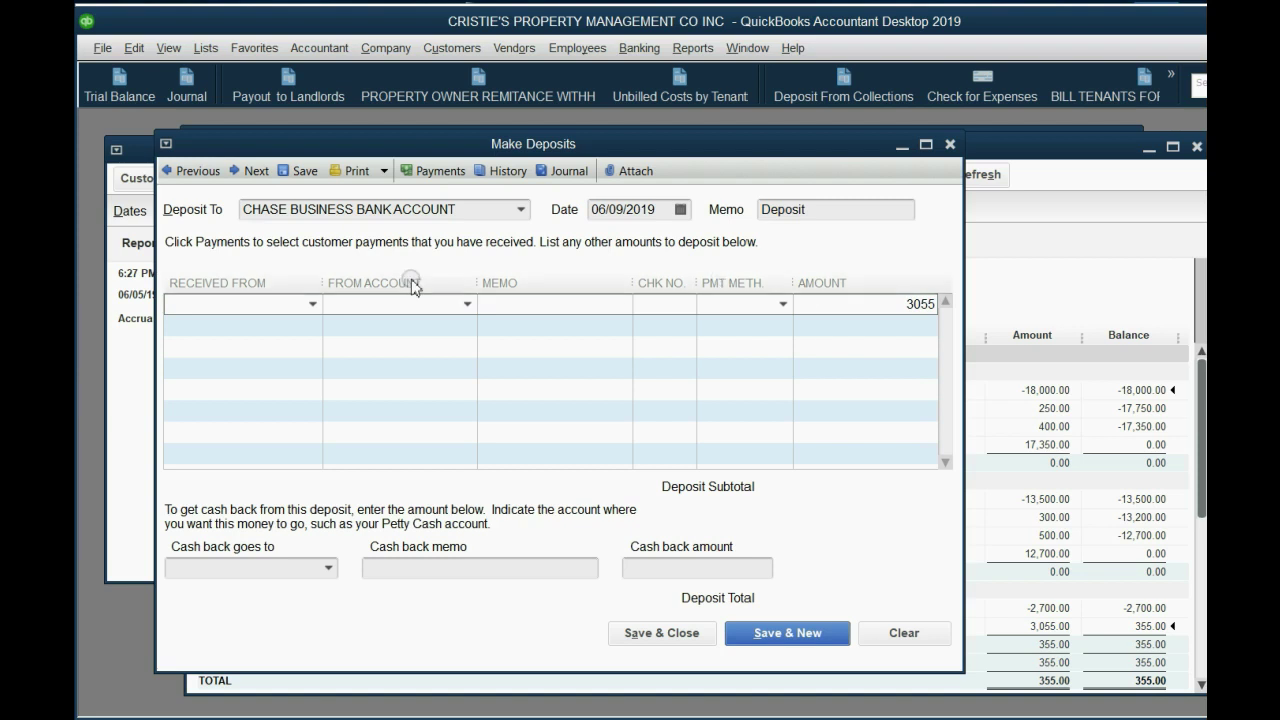
# Assign the repaying tenant under MEADOW LANE and the RECEIVABLE FOR BAD CHECK FEES account to the deposit line, and save and close the deposit
pyautogui.click(312, 303)
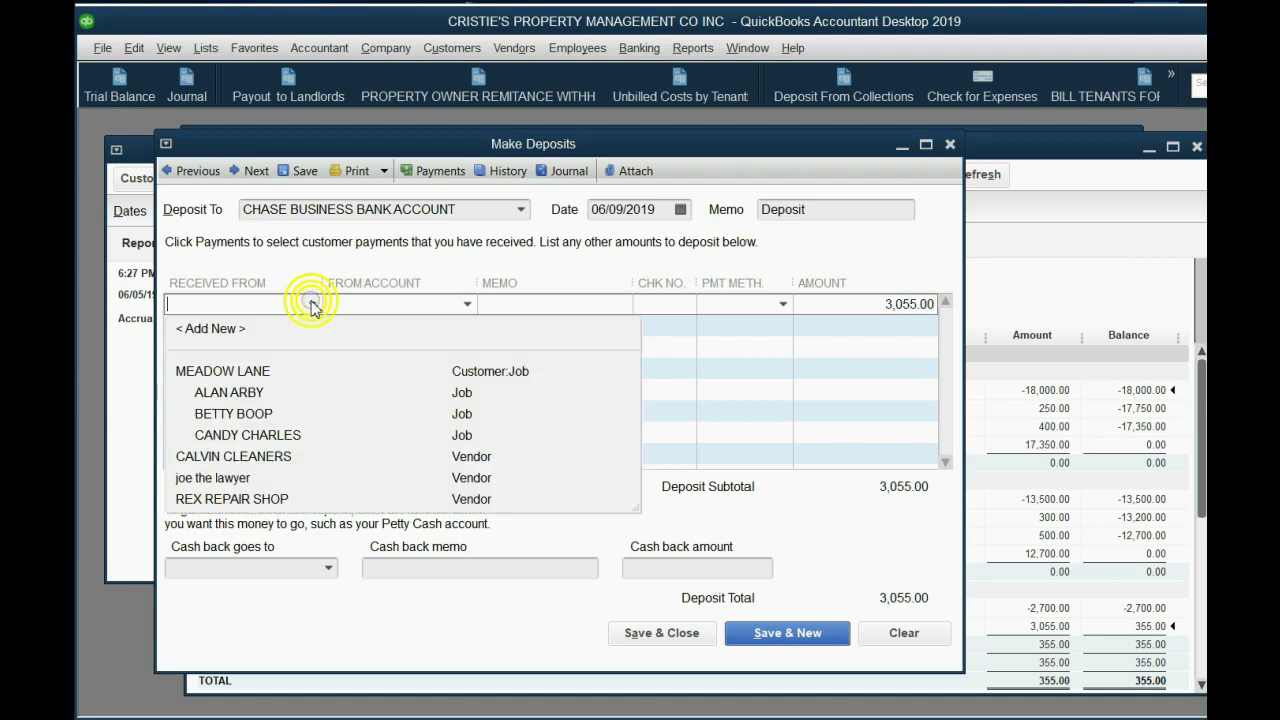
pyautogui.click(285, 435)
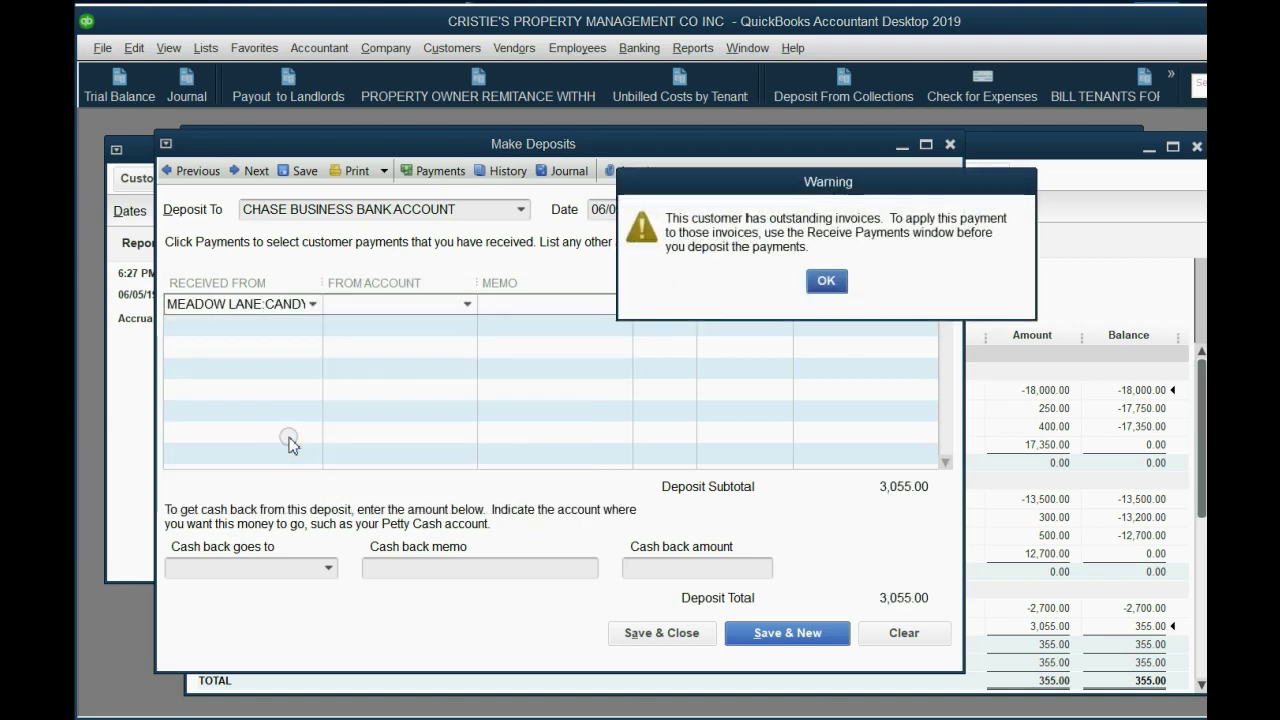
pyautogui.click(826, 283)
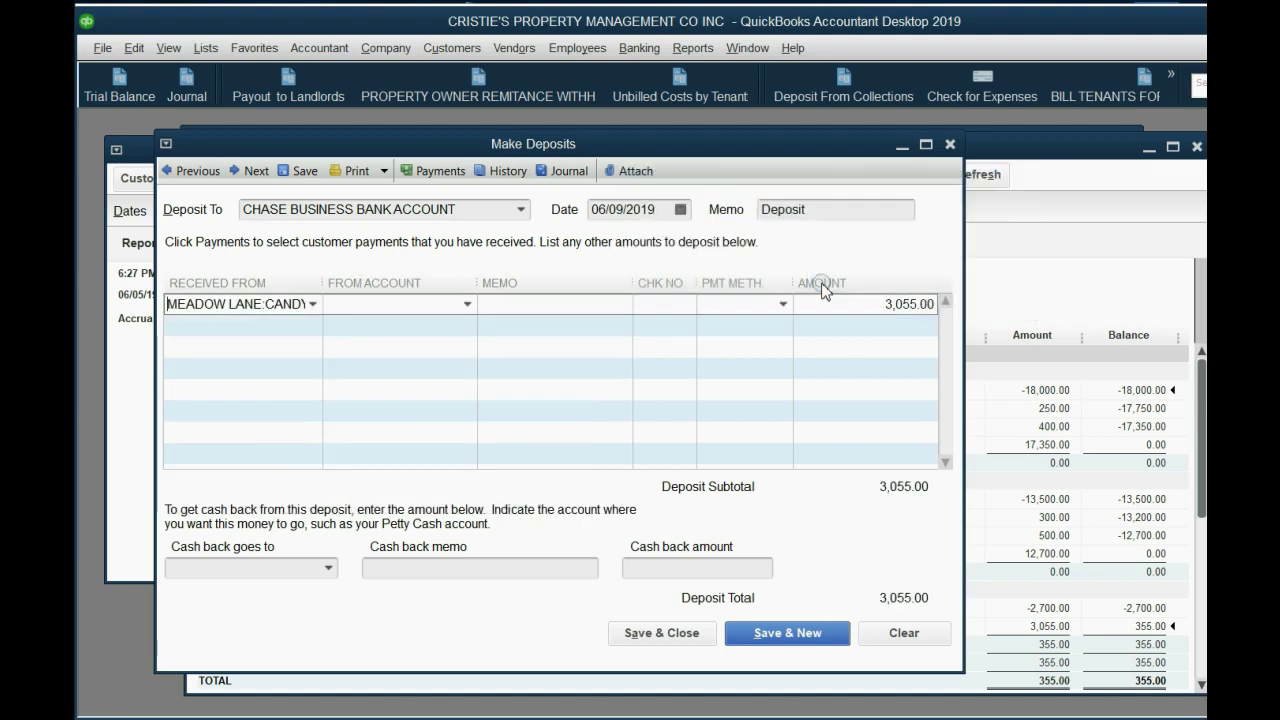
pyautogui.click(468, 304)
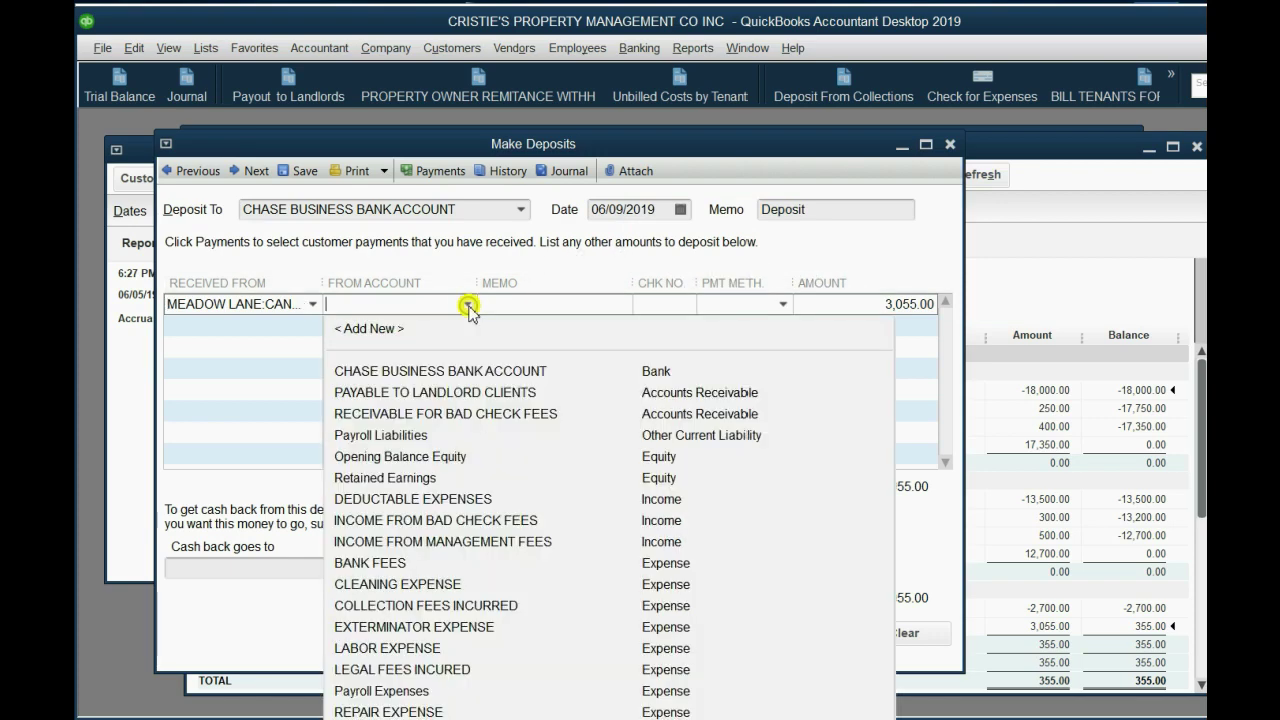
pyautogui.click(465, 414)
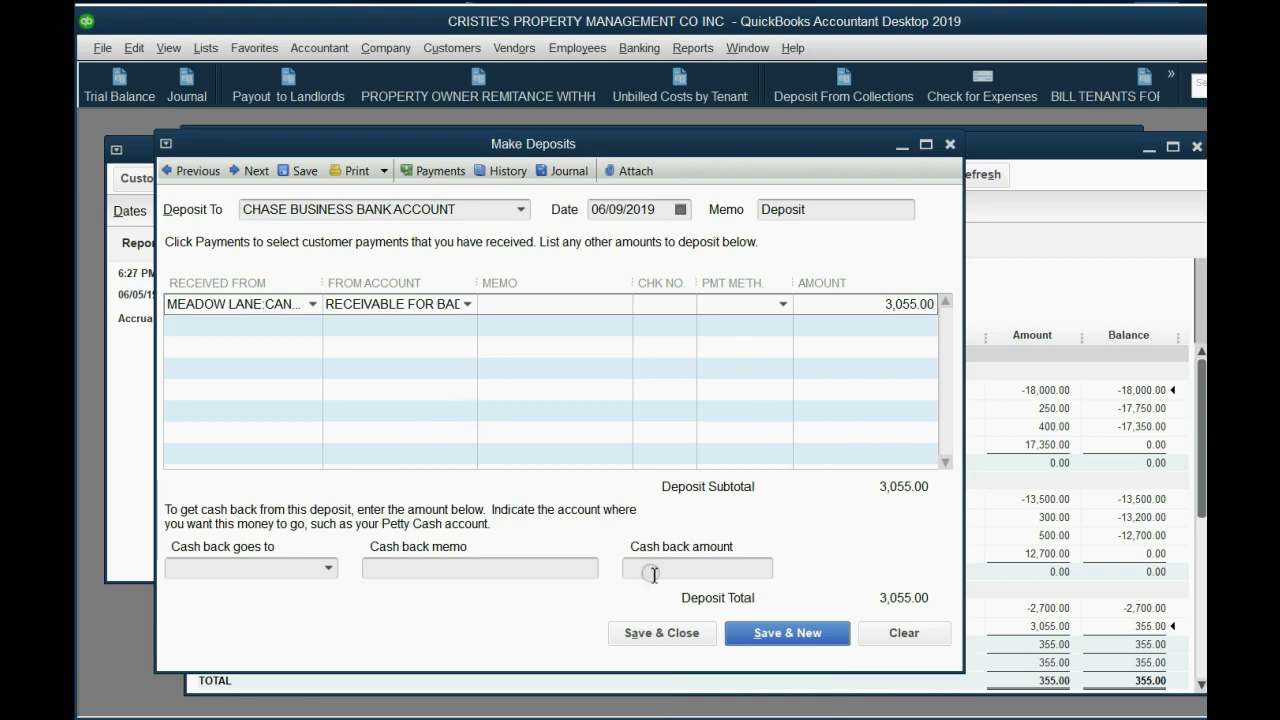
pyautogui.click(662, 632)
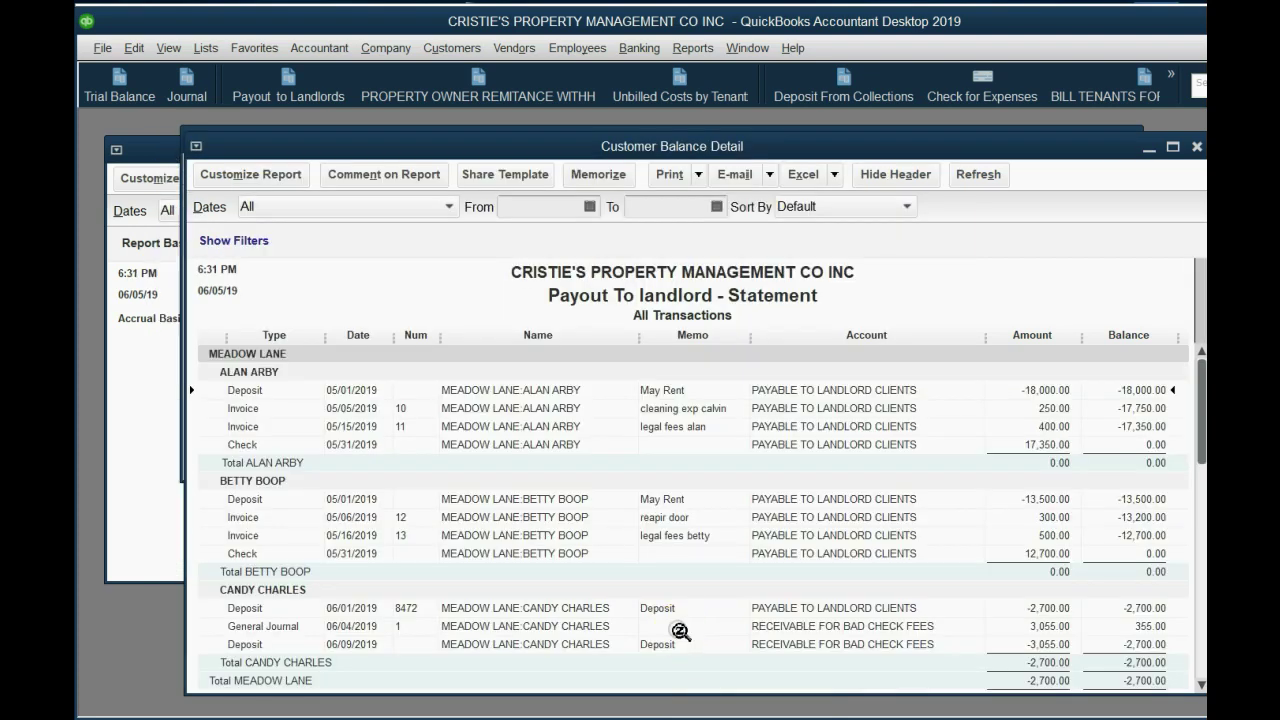
# Reopen the RECEIVABLE FOR BAD CHECKS report to check the repayment against the journal entry, and bring the Trial Balance back into view
pyautogui.click(1172, 100)
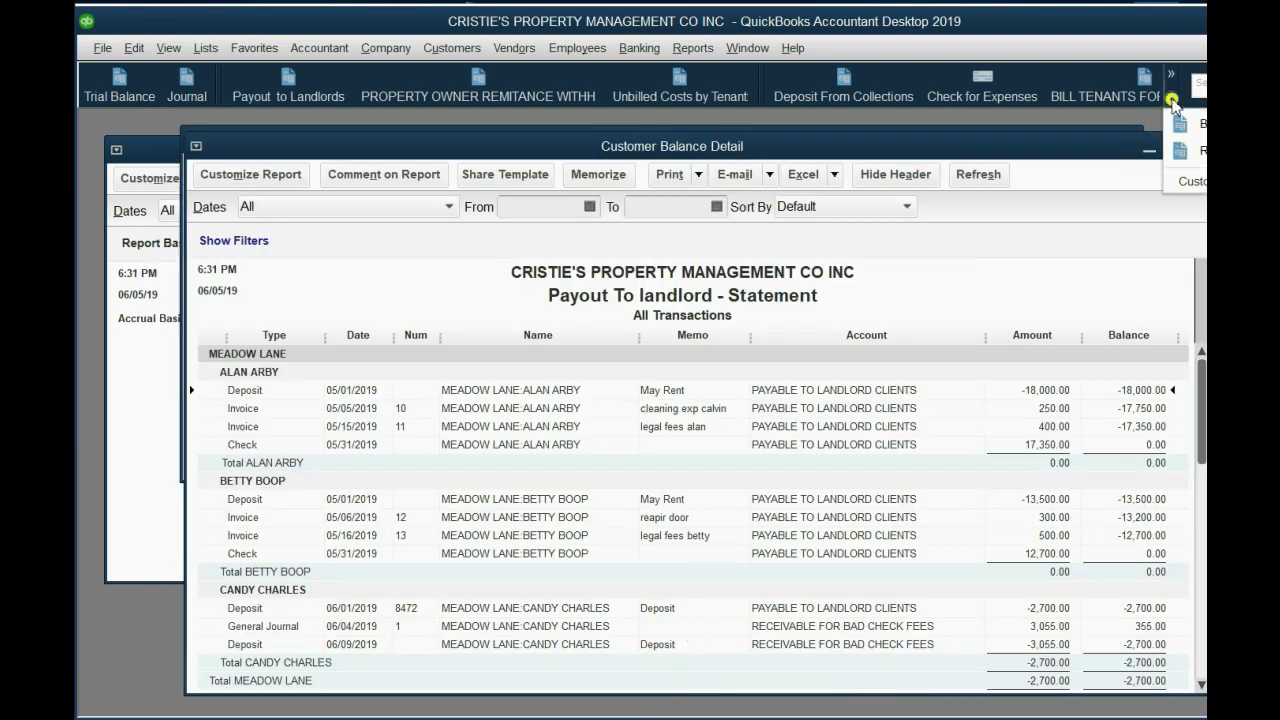
pyautogui.click(1185, 150)
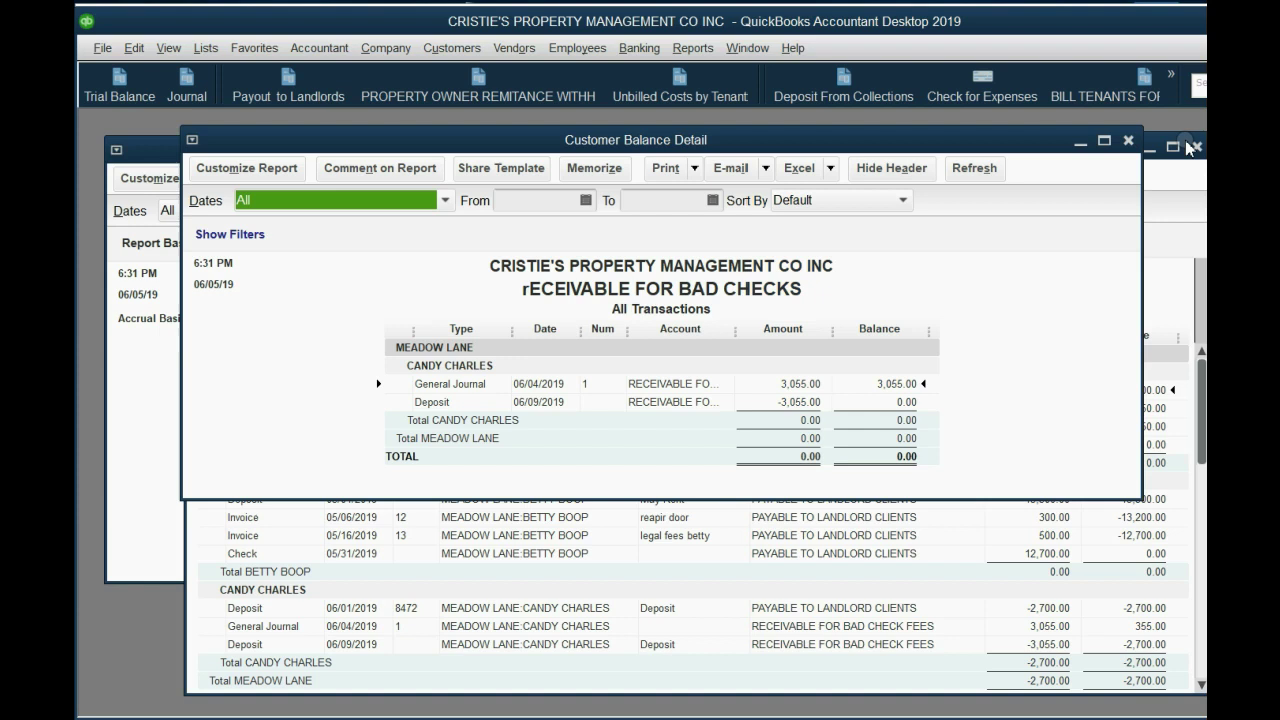
pyautogui.click(895, 386)
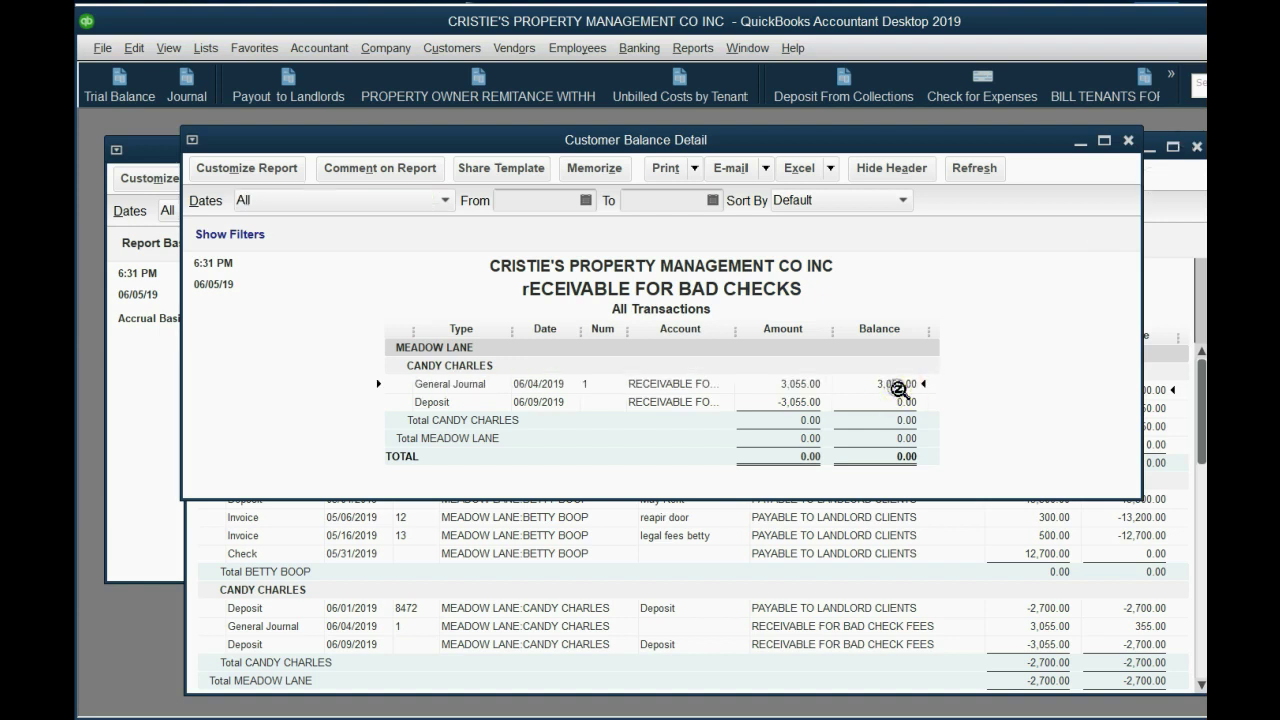
pyautogui.click(668, 404)
pyautogui.click(168, 430)
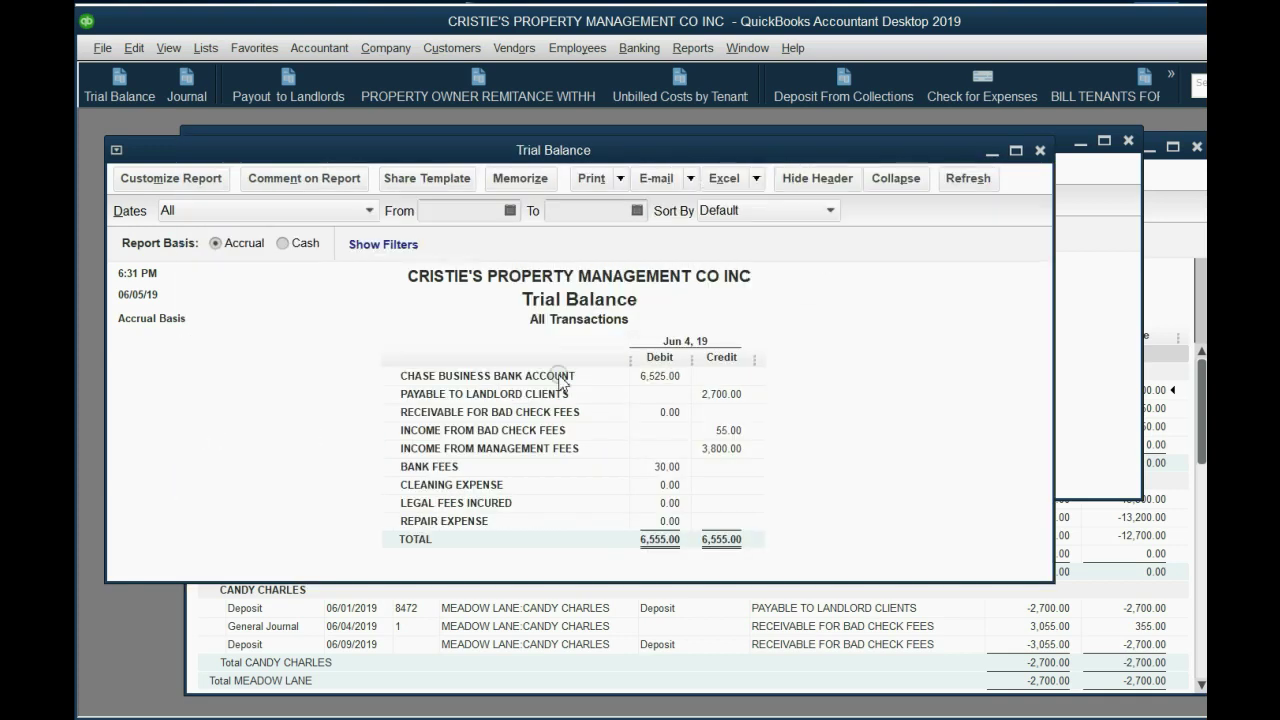